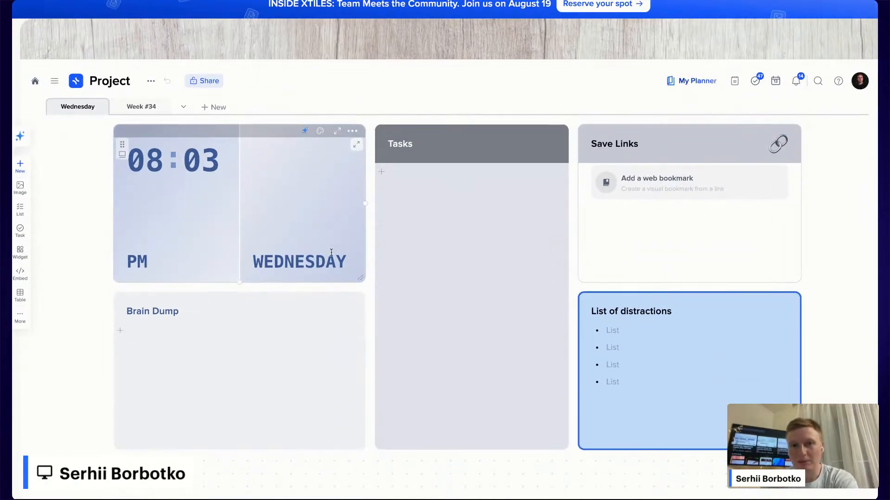
Step: Add a "Check inbox" task to the Tasks tile on the Wednesday page
click(476, 212)
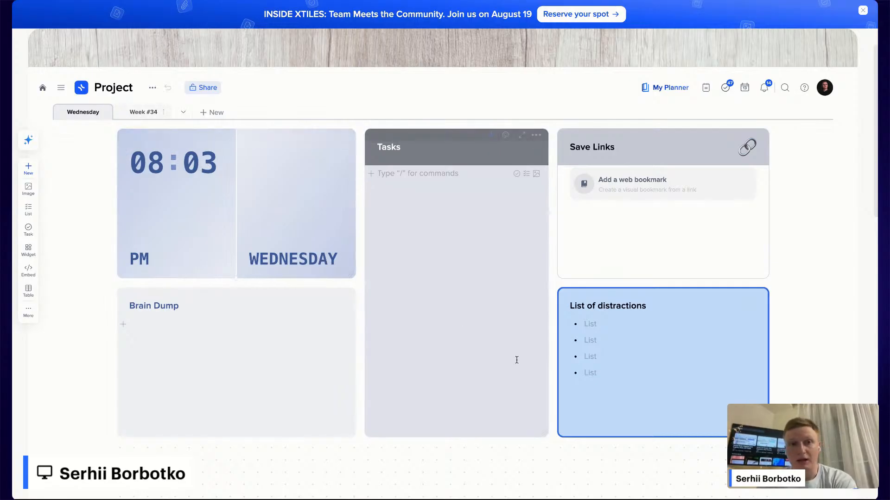
text(()
text( Check i)
text(nbox)
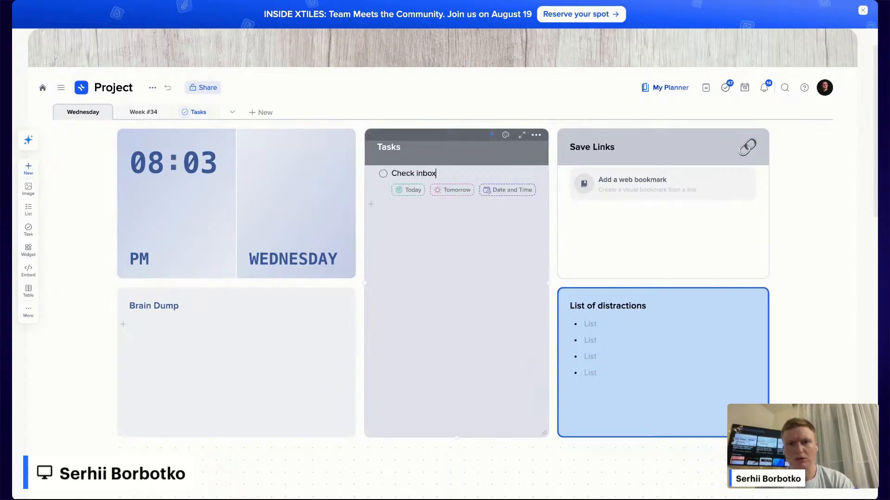
Step: Set the Check inbox task's date to August 27, 2025
click(522, 191)
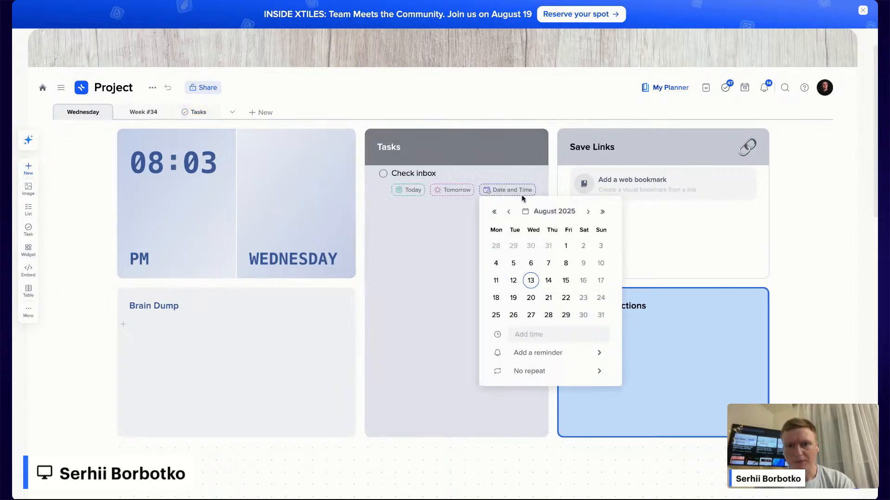
click(529, 316)
click(824, 238)
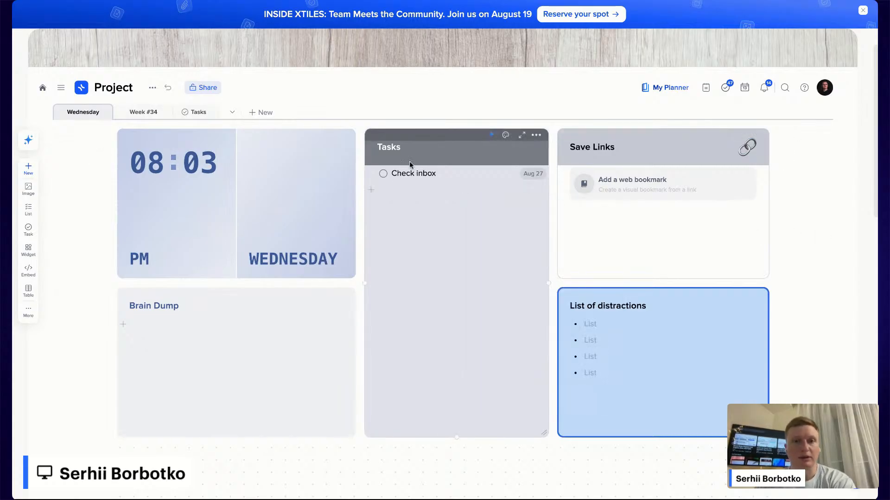
Step: Change the Check inbox task's date to August 13, 2025
click(531, 174)
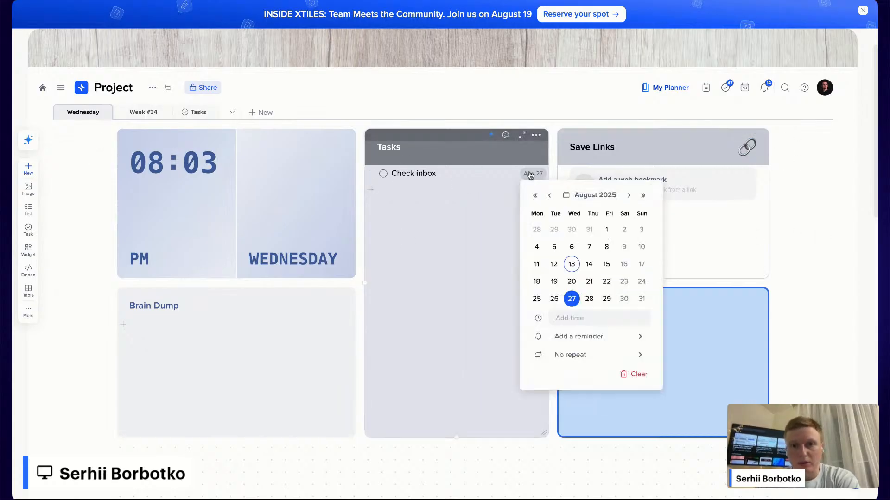
click(571, 264)
click(792, 239)
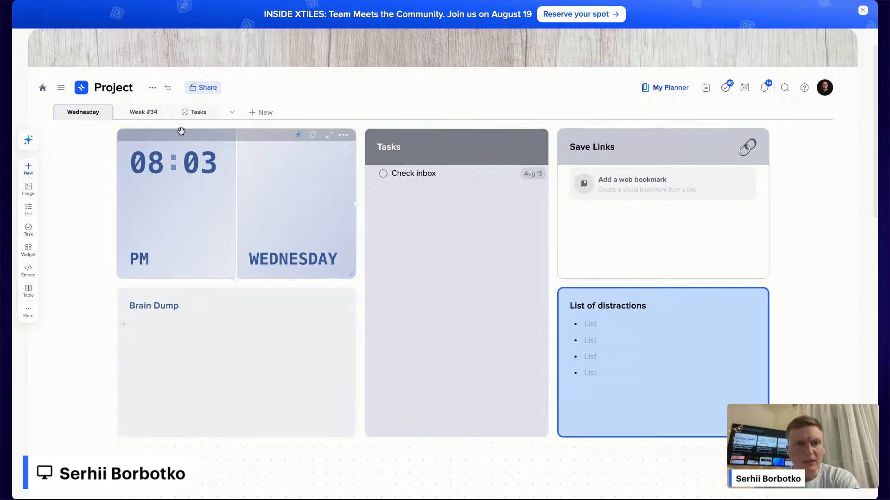
Step: Look over the Week #34 page and reorder it to come directly after Wednesday, ahead of Tasks
click(144, 112)
scroll(473, 273, down, 5)
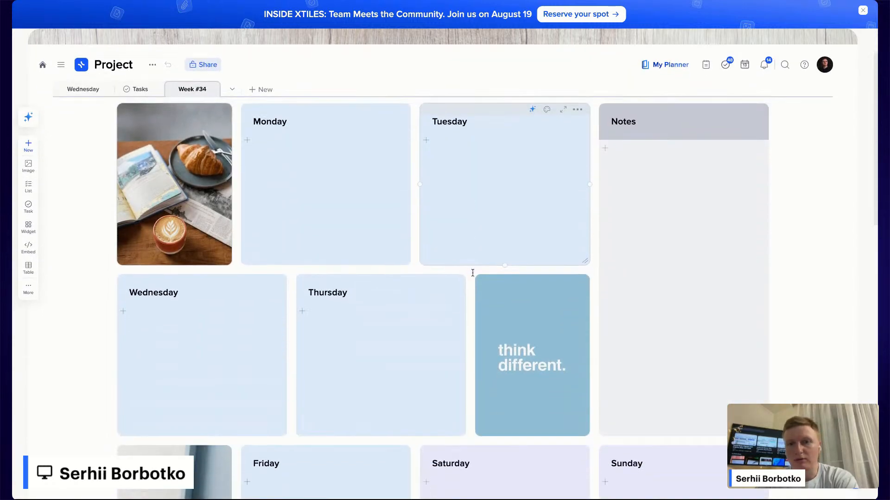
scroll(470, 276, up, 5)
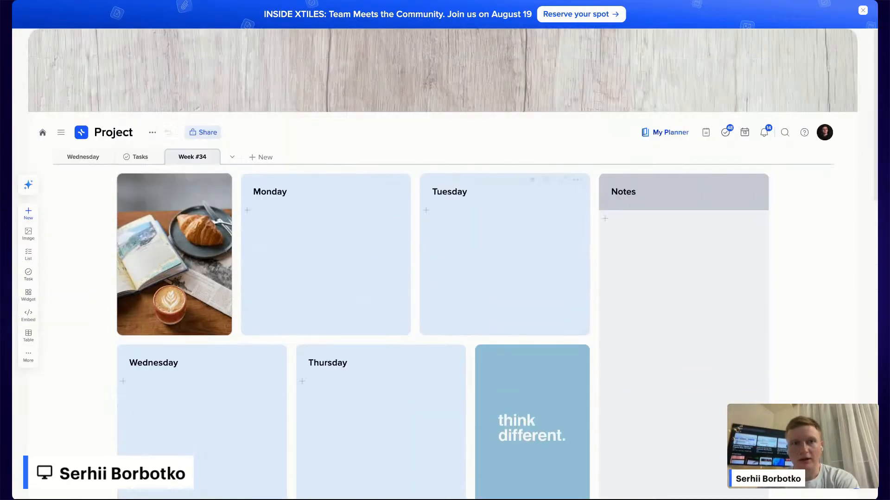
scroll(128, 368, down, 1)
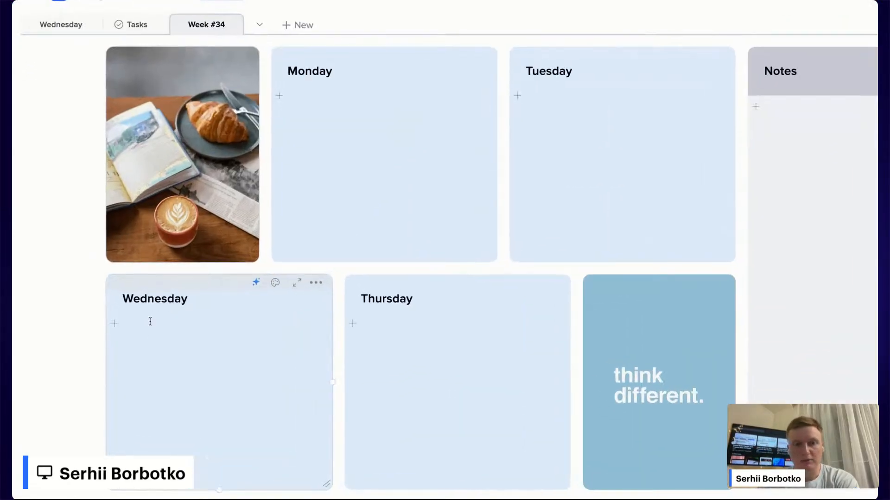
scroll(192, 297, down, 3)
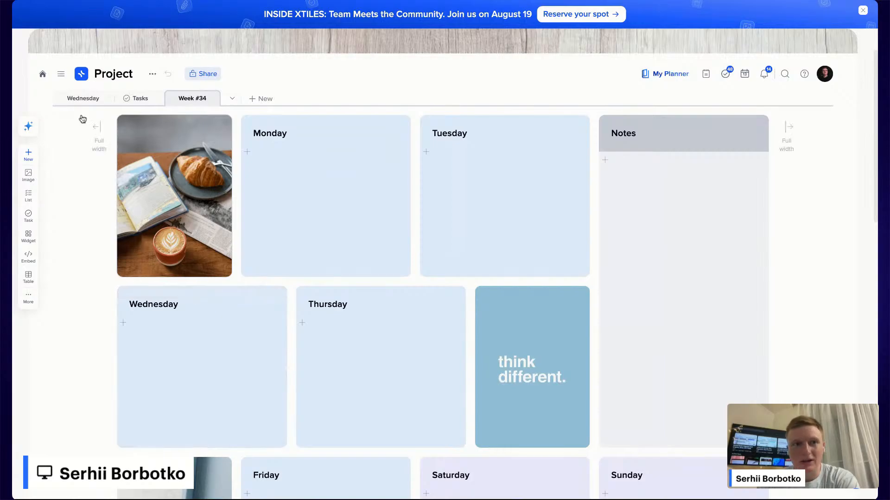
mouse_move(194, 102)
mouse_down()
mouse_move(162, 102)
mouse_move(193, 101)
mouse_up()
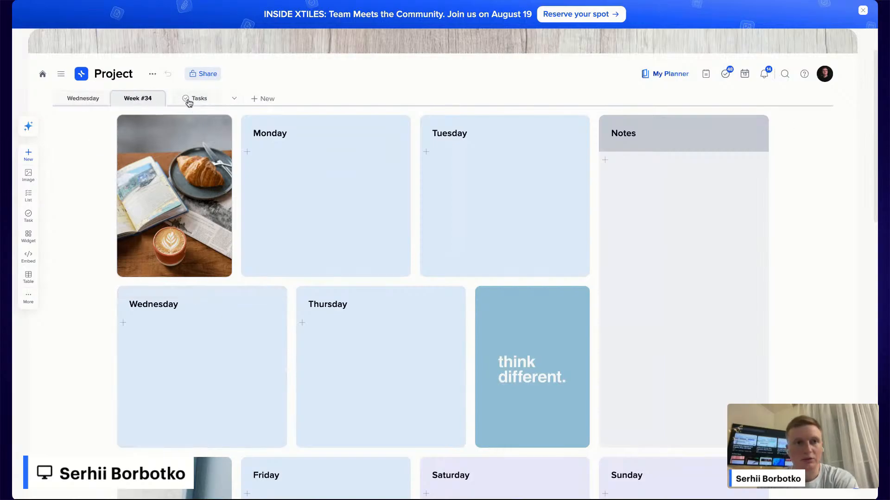
click(92, 100)
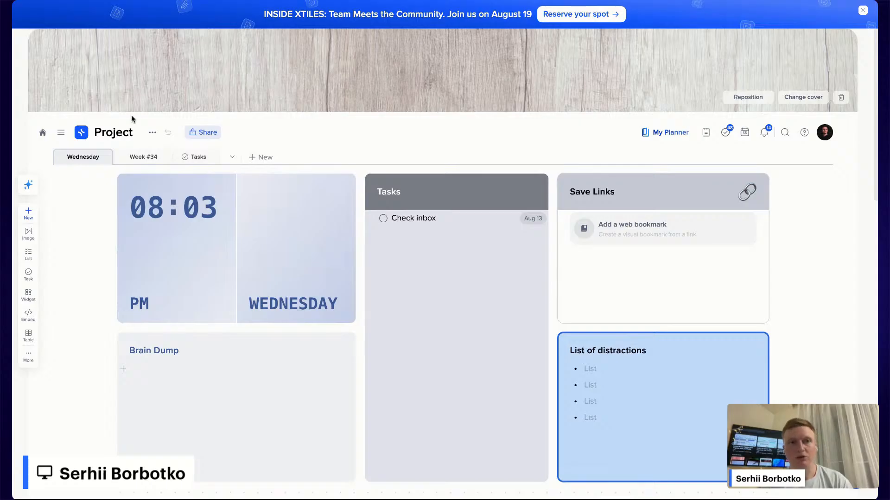
click(142, 158)
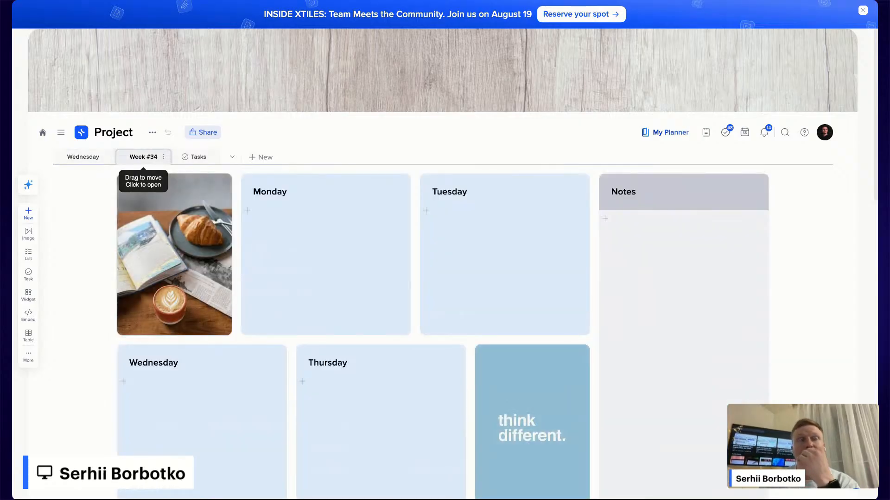
Step: Duplicate the Wednesday page without its data
click(76, 157)
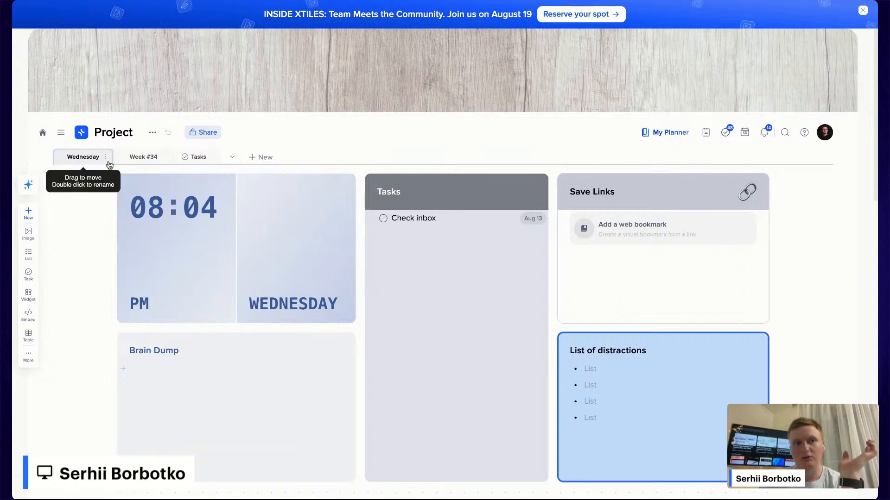
click(105, 158)
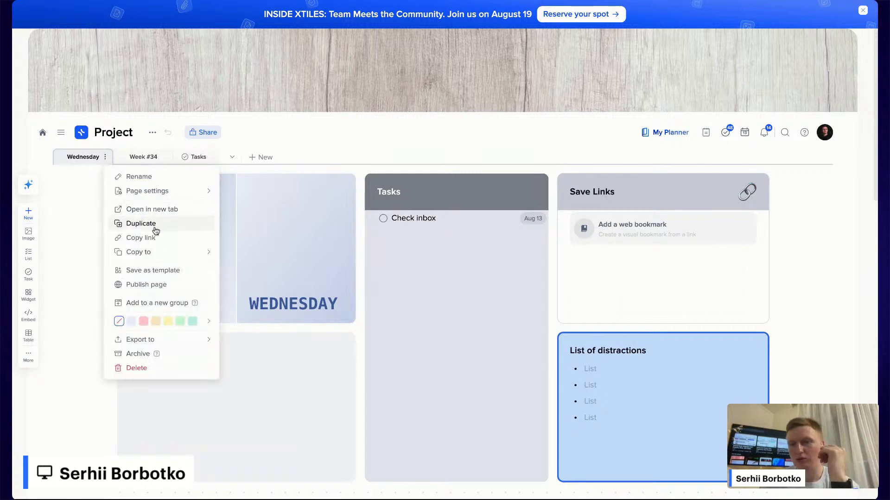
click(156, 229)
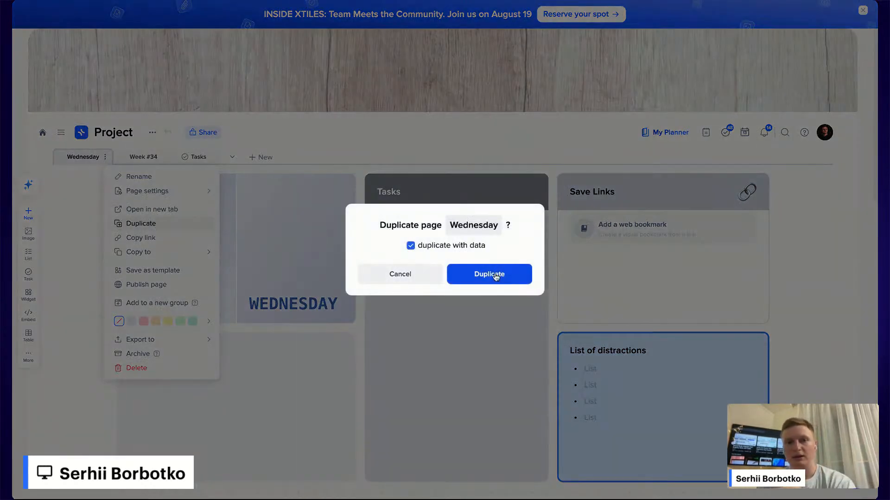
click(412, 248)
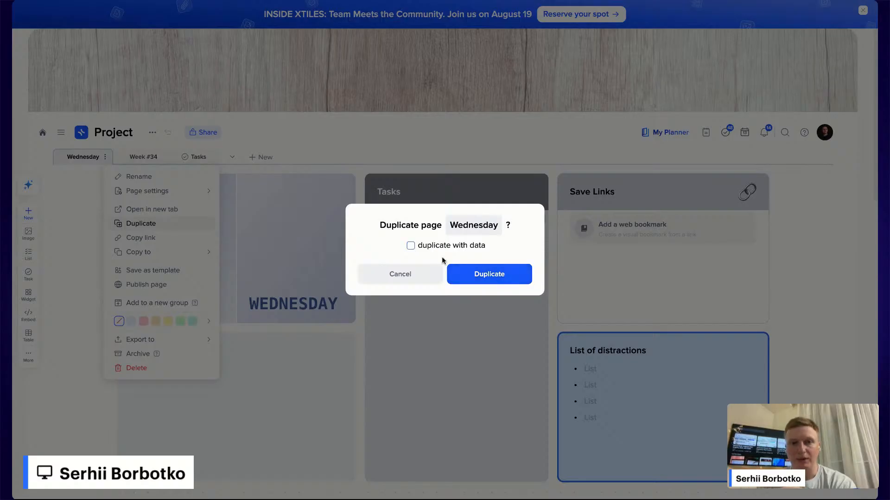
click(473, 274)
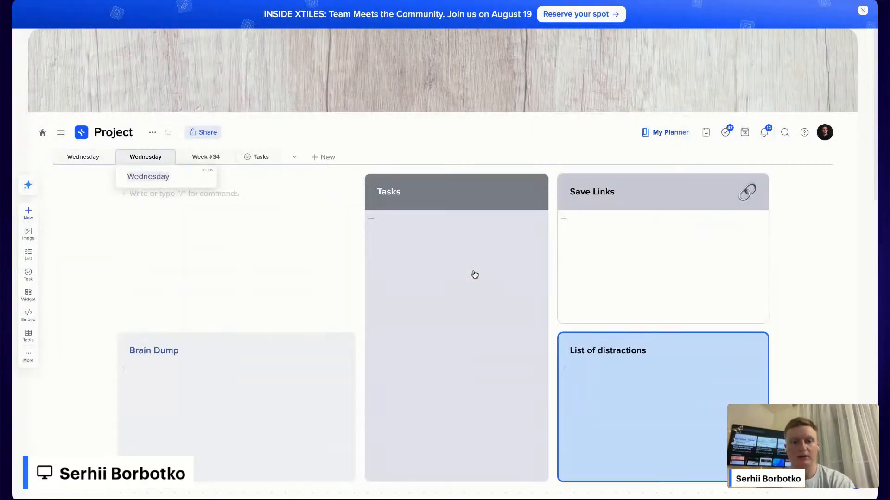
Step: Name the duplicated page Thursday
text(Thursda)
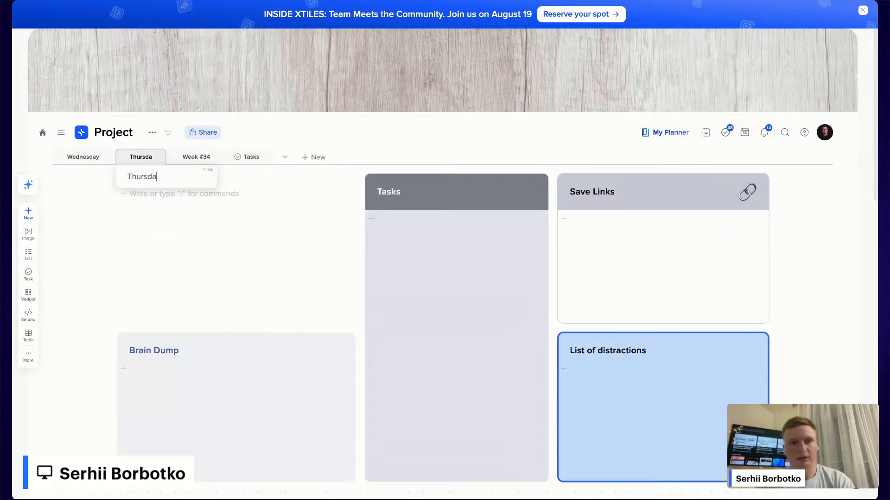
text(y)
key(Return)
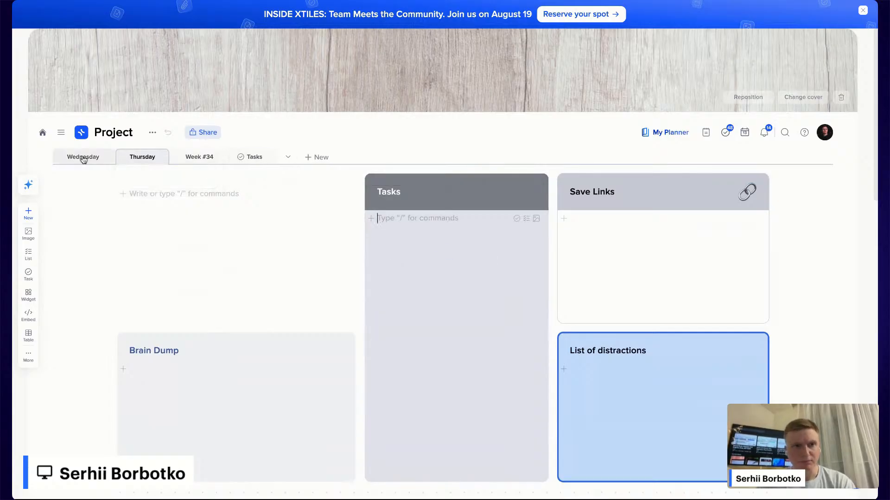
Step: Replace the empty tile above Brain Dump on the Thursday page with a copy of the Wednesday page's clock tile
click(83, 158)
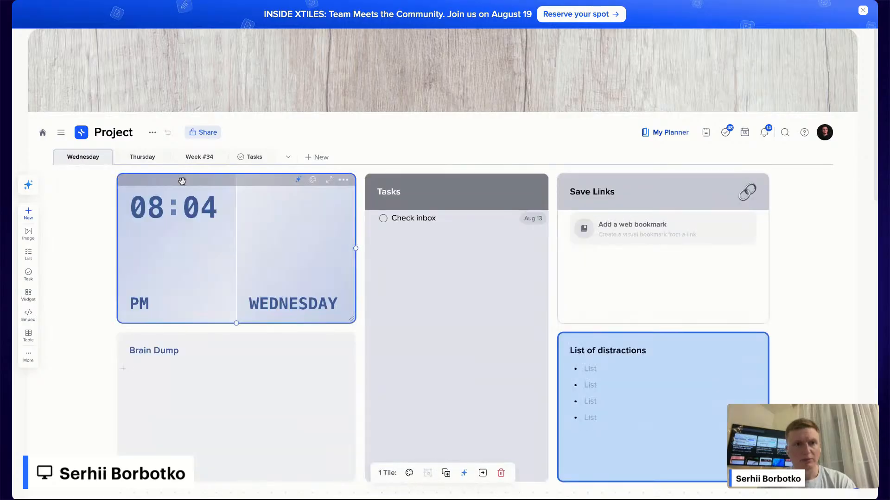
click(147, 160)
click(221, 179)
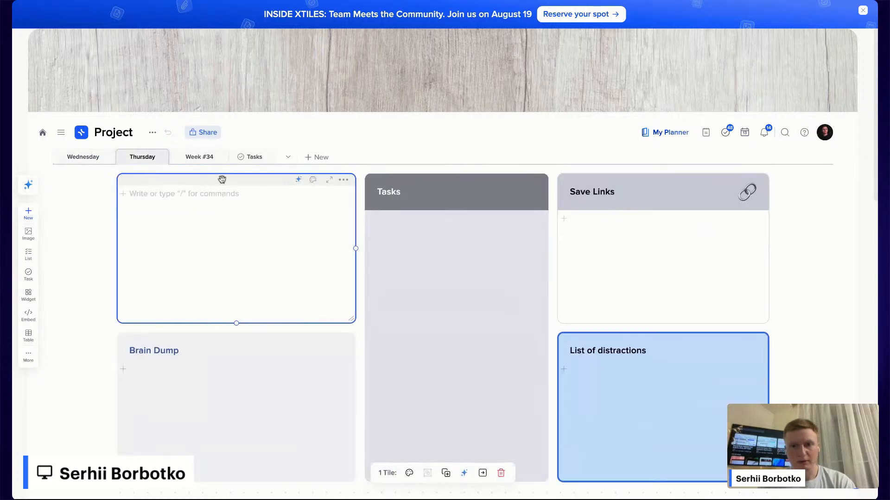
click(501, 473)
key(super+v)
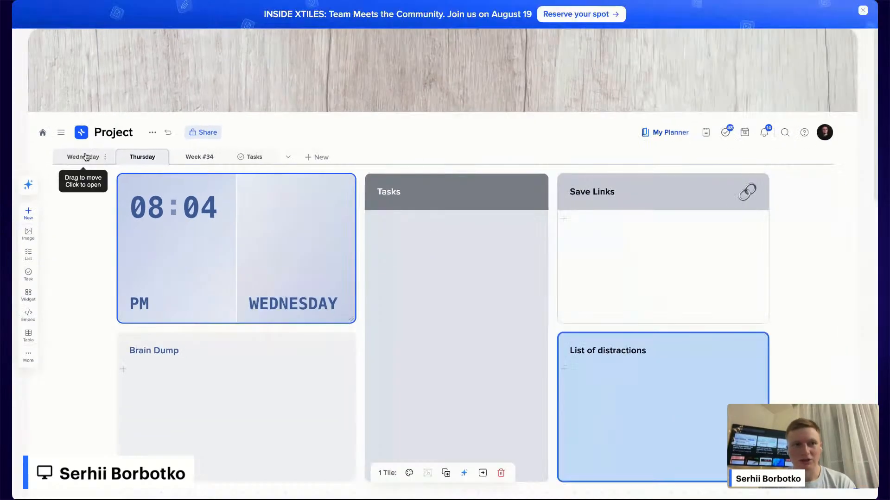
Step: Add the Thursday page to a new group named Daily Planning
click(161, 159)
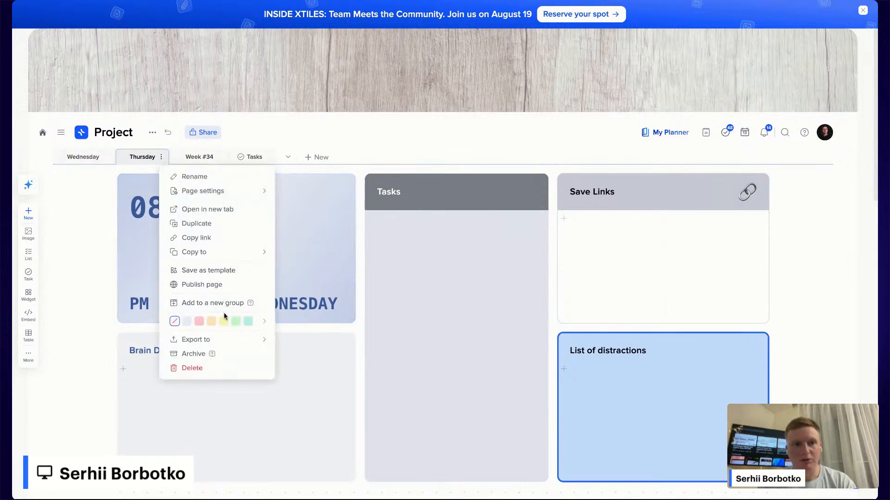
click(226, 304)
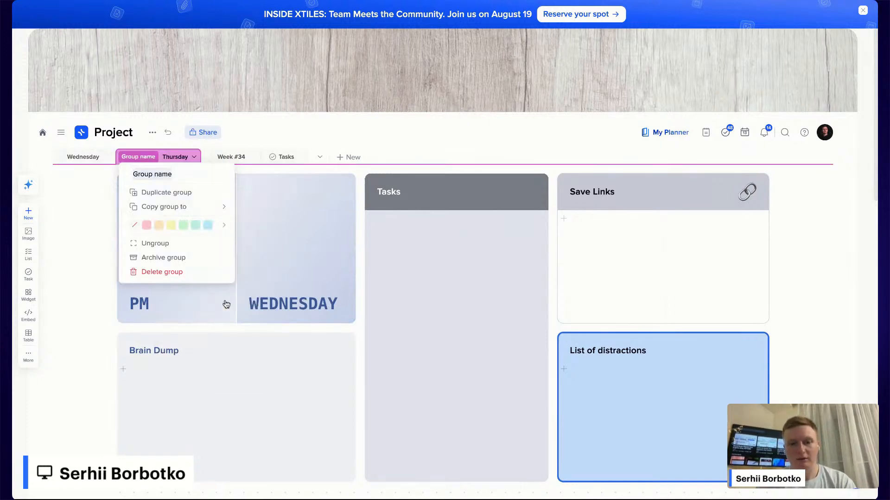
text(Daily Planning)
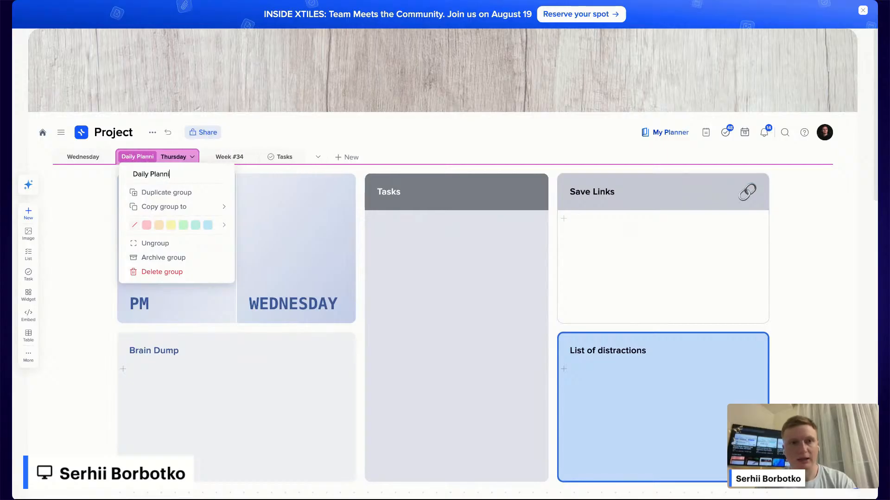
key(Return)
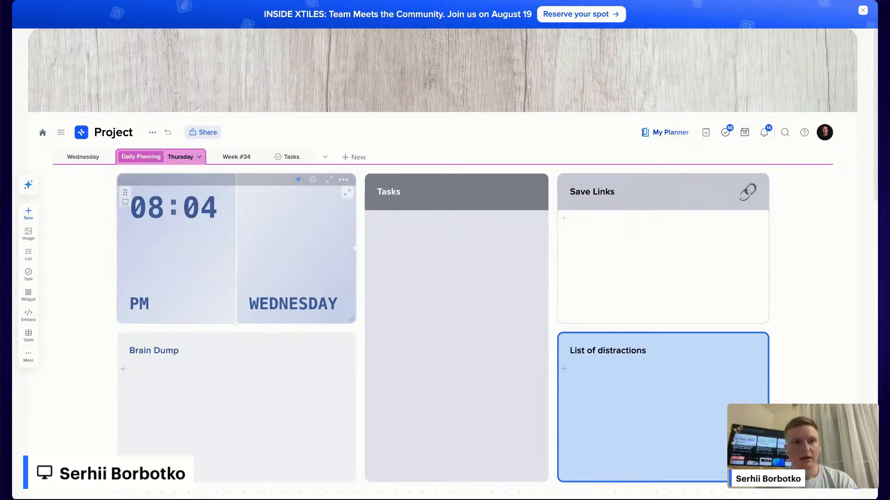
Step: Add the Wednesday page to the Daily Planning group and list the group's pages
click(105, 158)
mouse_move(175, 291)
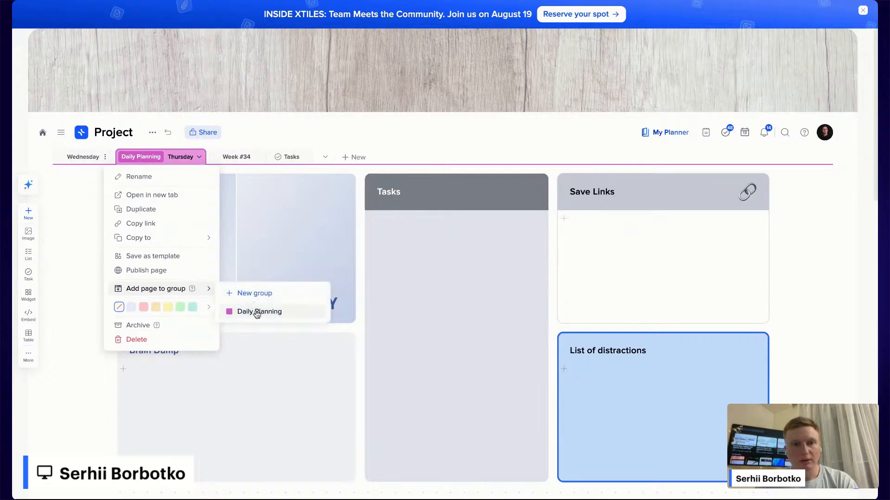
click(257, 312)
click(113, 157)
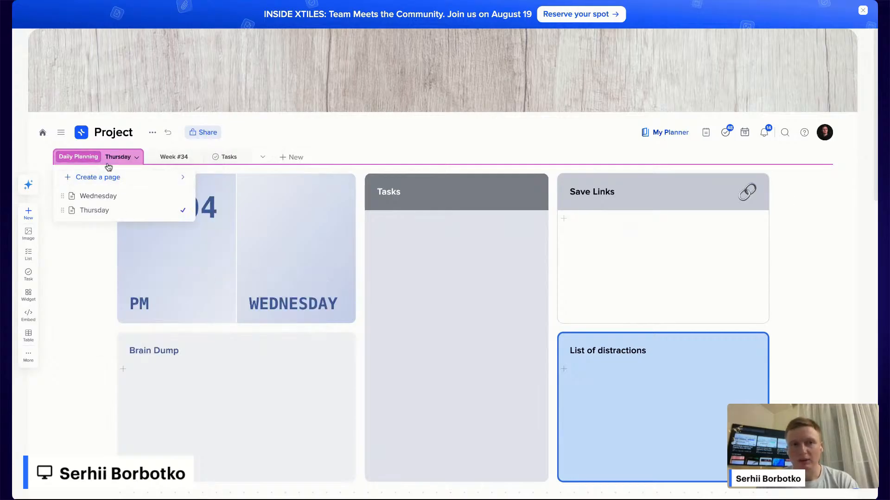
Step: Open the Week #34 page and review its page options and the pages in the Daily Planning group
click(168, 157)
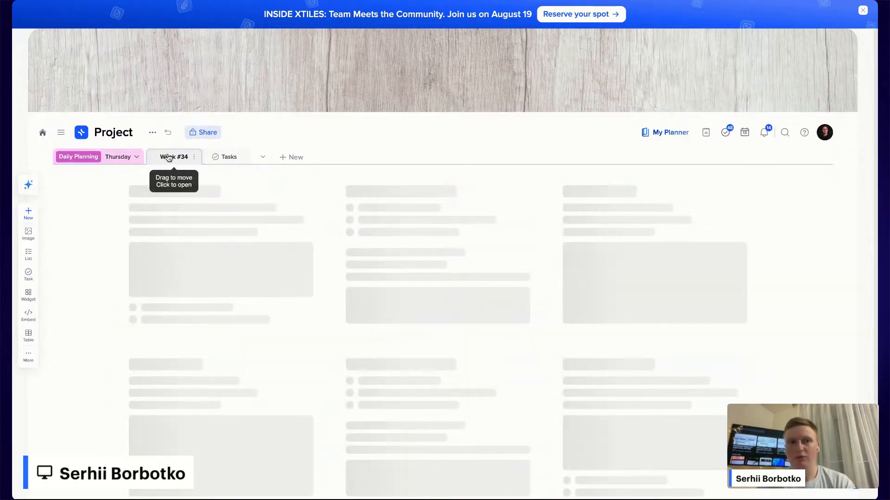
click(195, 158)
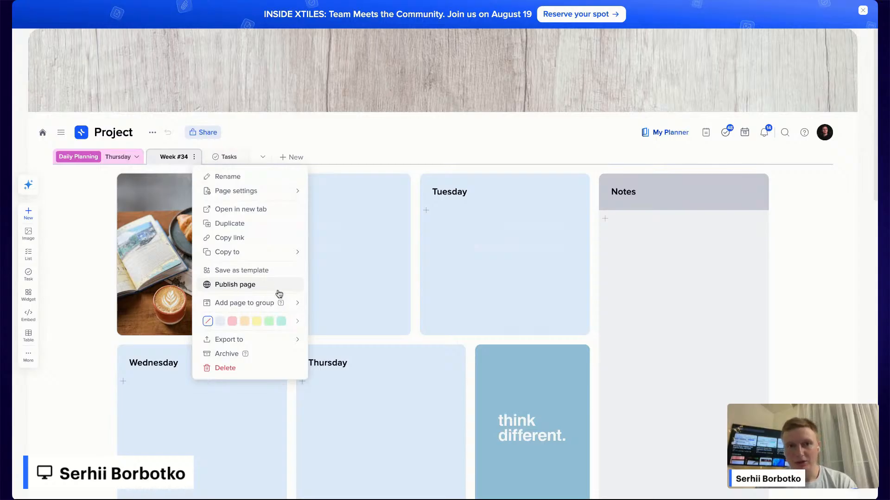
mouse_move(287, 305)
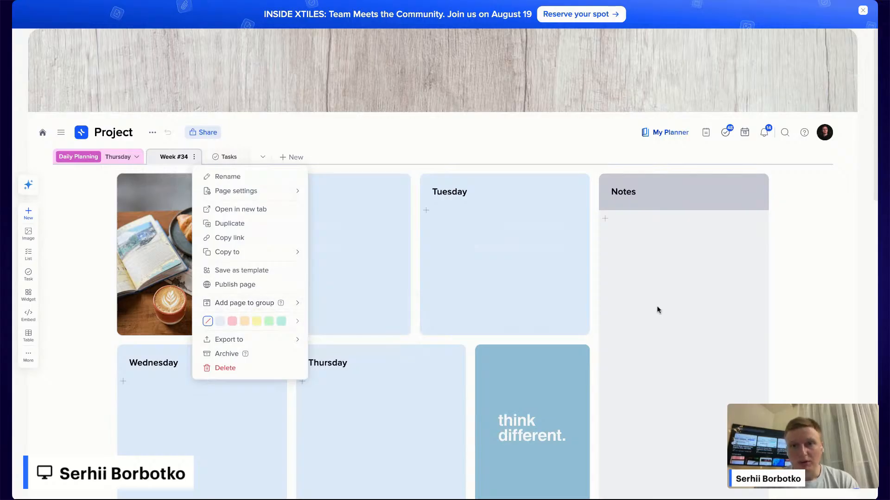
click(818, 224)
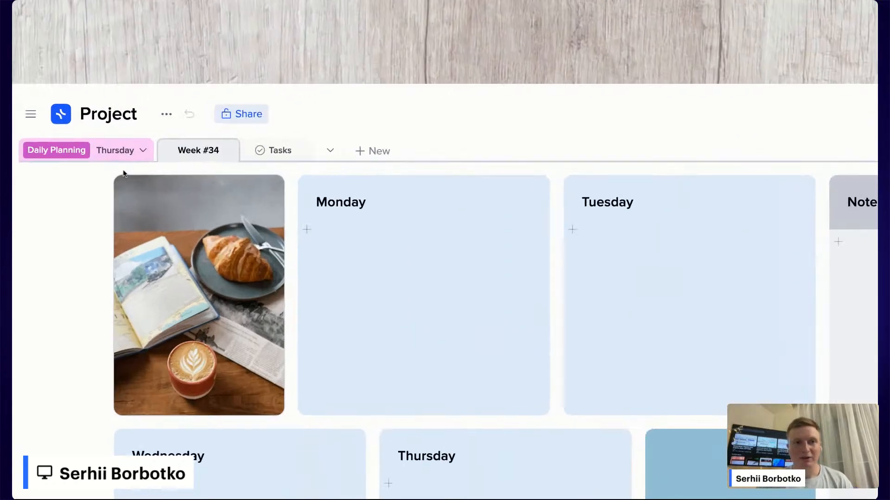
click(116, 158)
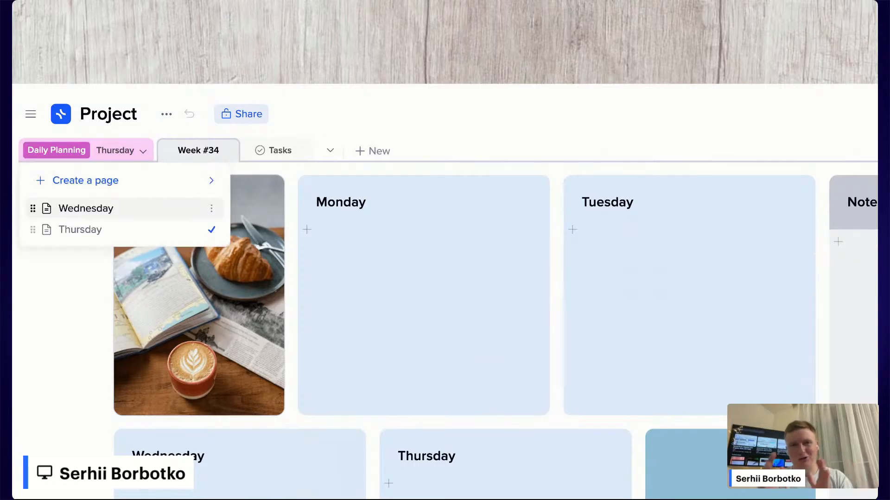
click(285, 118)
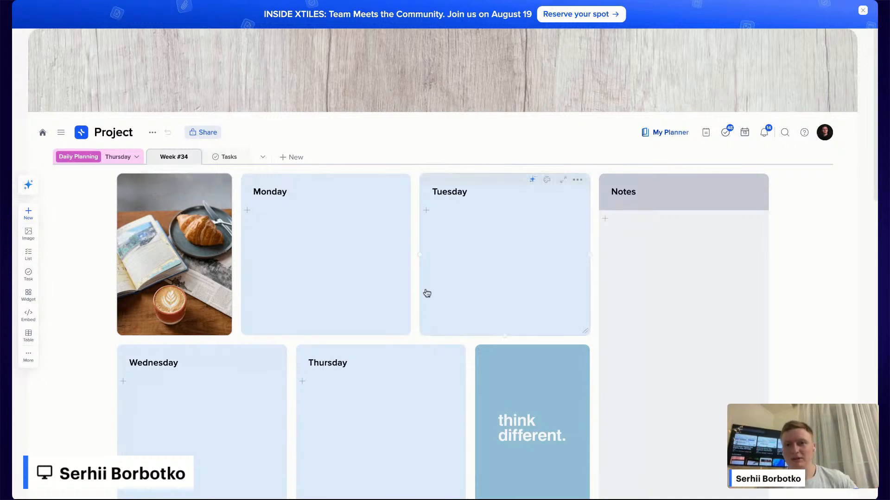
Step: Review the project's Thursday and Week #34 pages, and compare them with the week view and week picker in My Planner
click(125, 158)
click(125, 158)
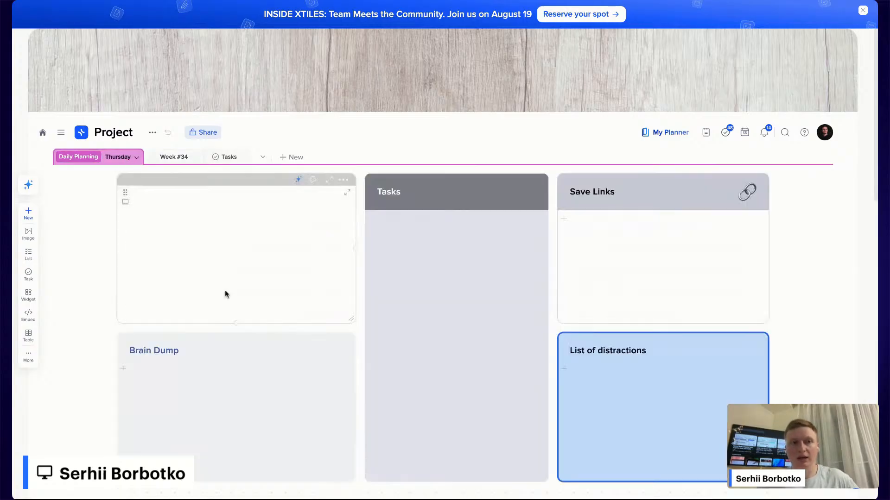
click(177, 158)
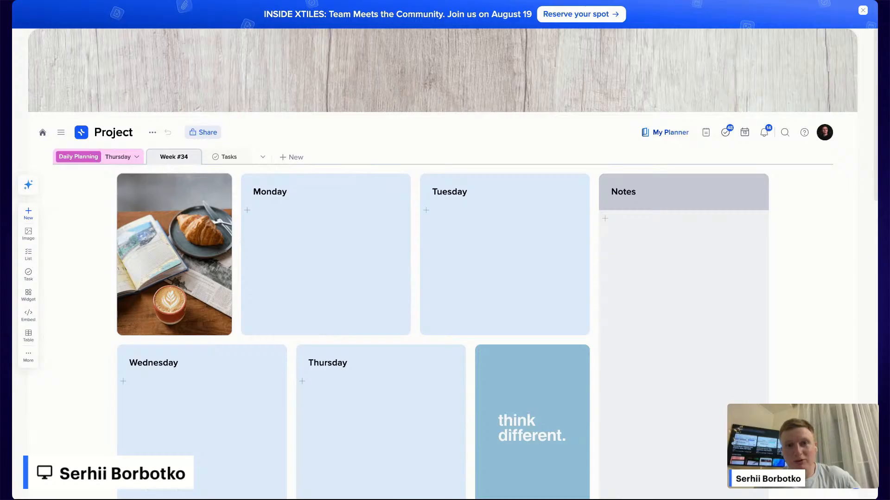
key(ctrl+Tab)
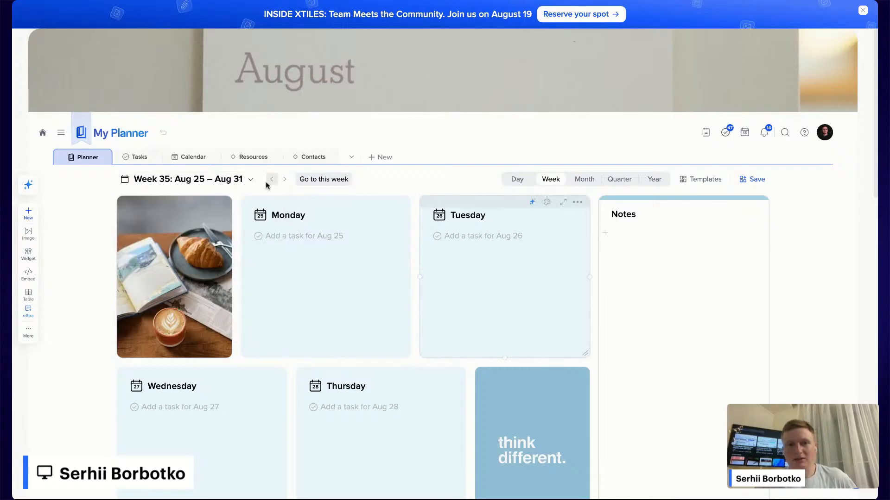
mouse_move(229, 184)
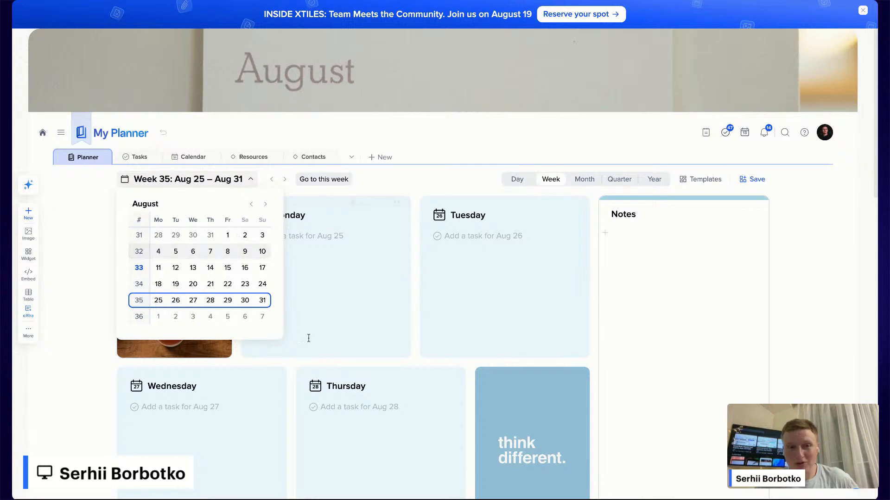
click(294, 327)
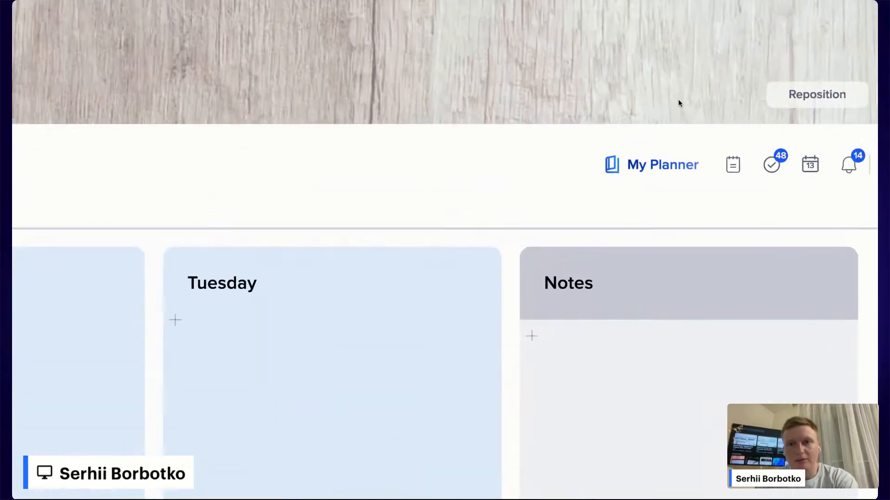
Step: From the project's Week #34 page, examine which plan periods the My Planner shortcut offers
click(649, 132)
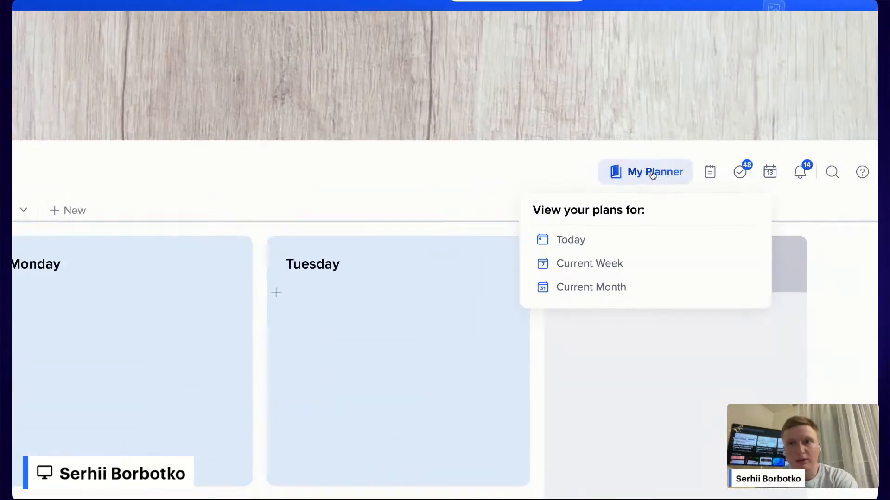
click(652, 173)
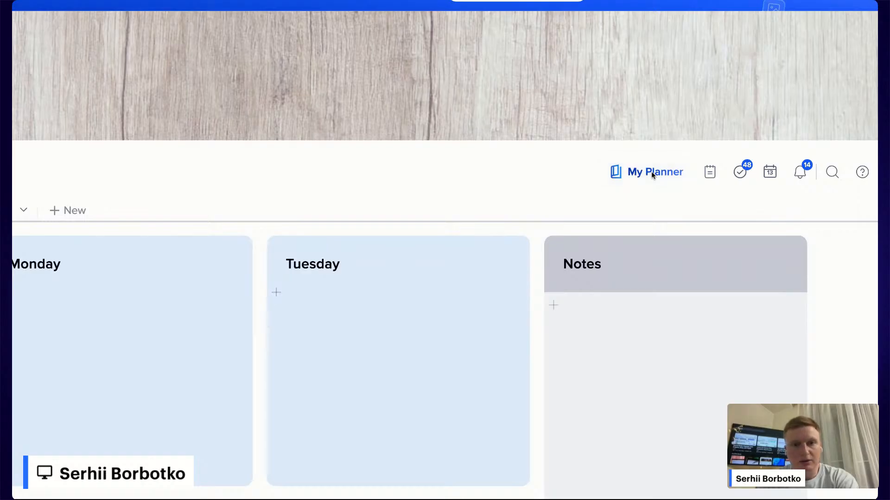
click(651, 174)
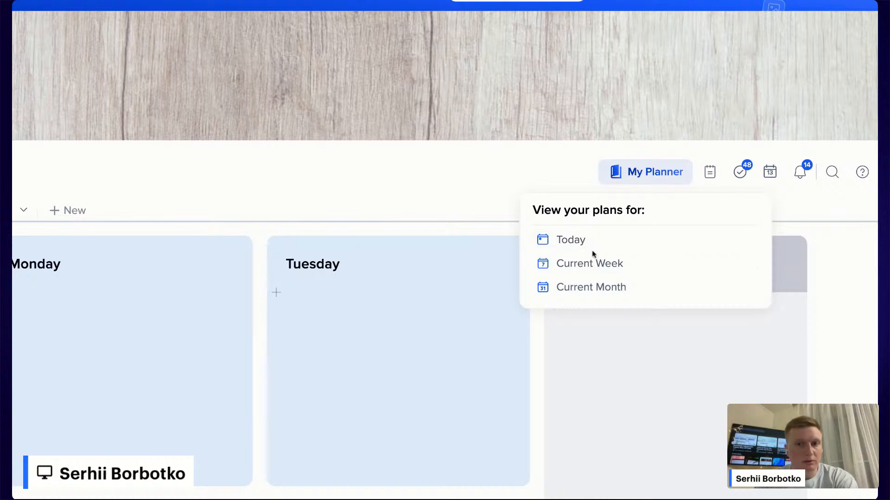
scroll(587, 298, down, 5)
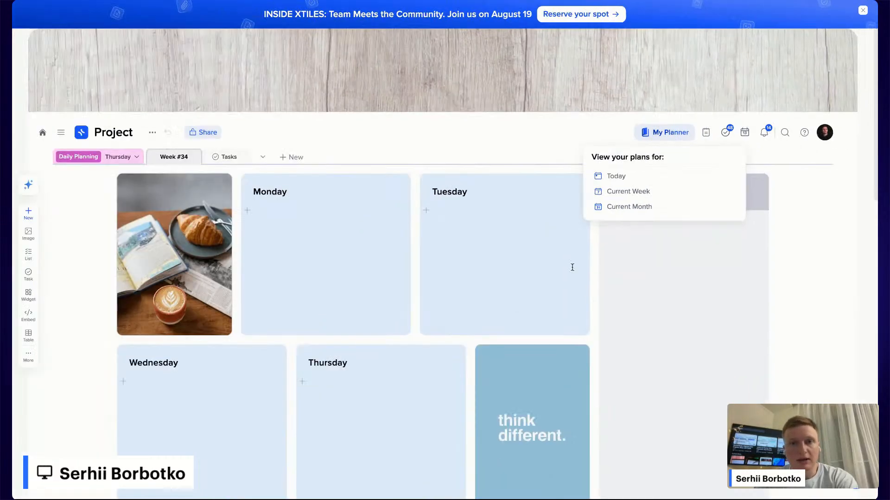
Step: Return to the home page and review the My Planner entry and its options in My workspace
click(480, 131)
click(42, 132)
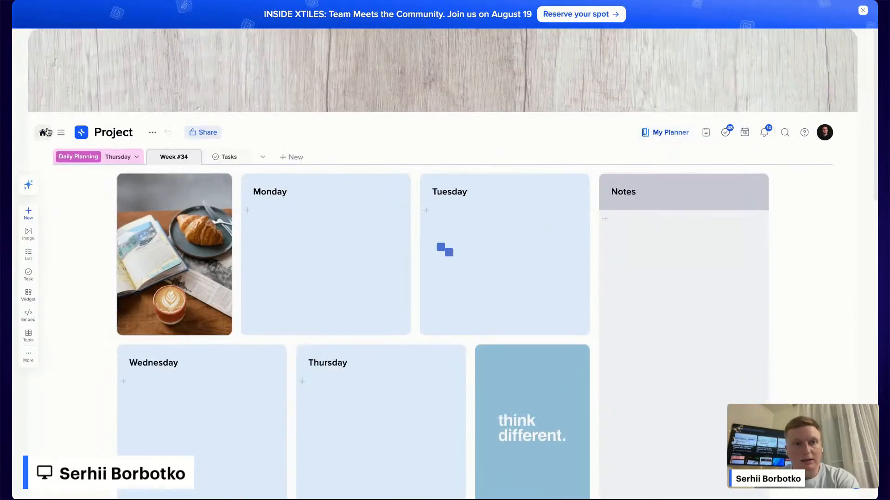
click(70, 258)
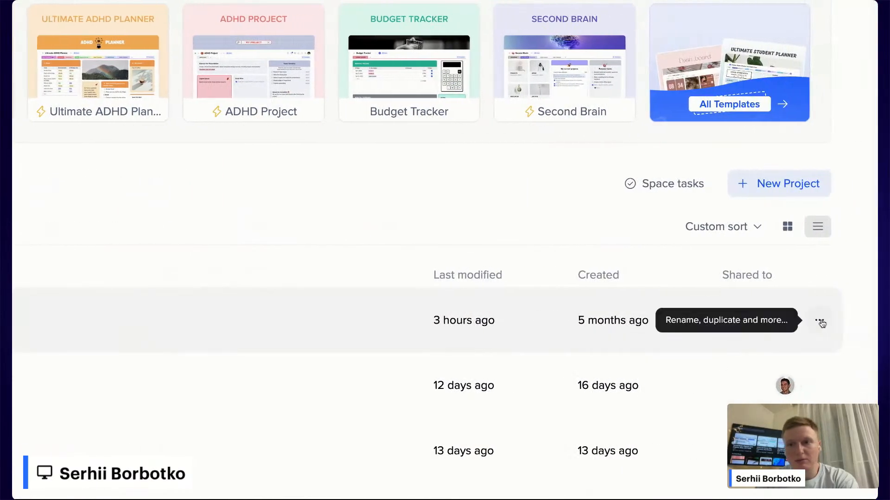
click(819, 321)
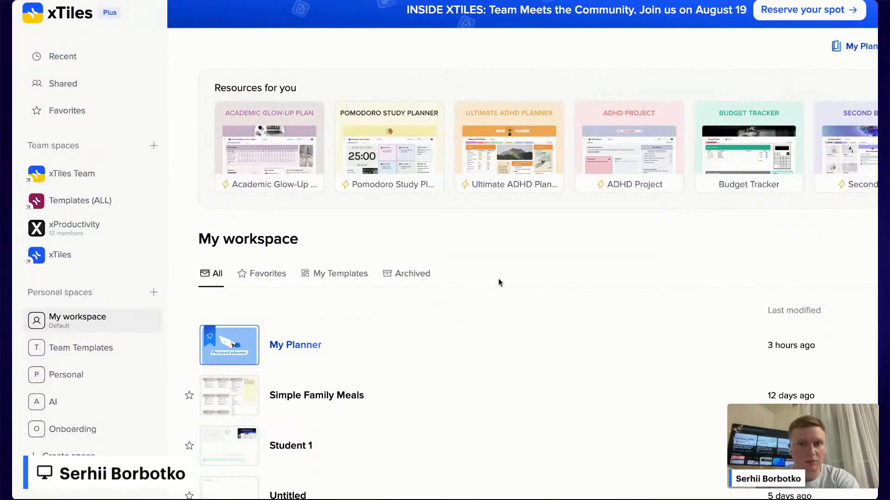
mouse_move(872, 58)
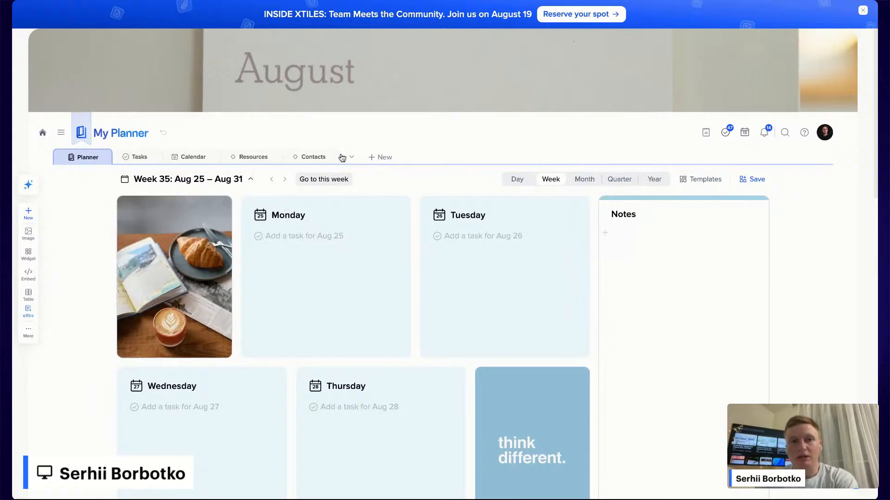
Step: Open My Planner's week view and examine the weeks selectable in the August calendar
mouse_move(181, 179)
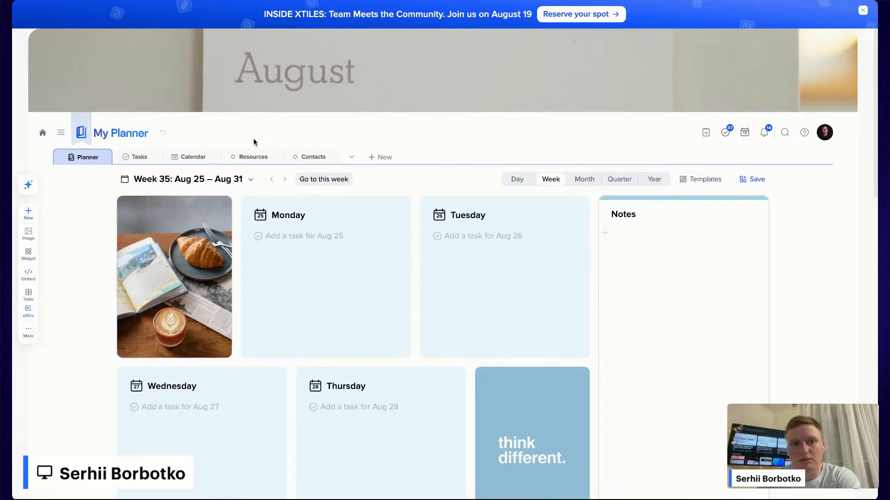
click(239, 178)
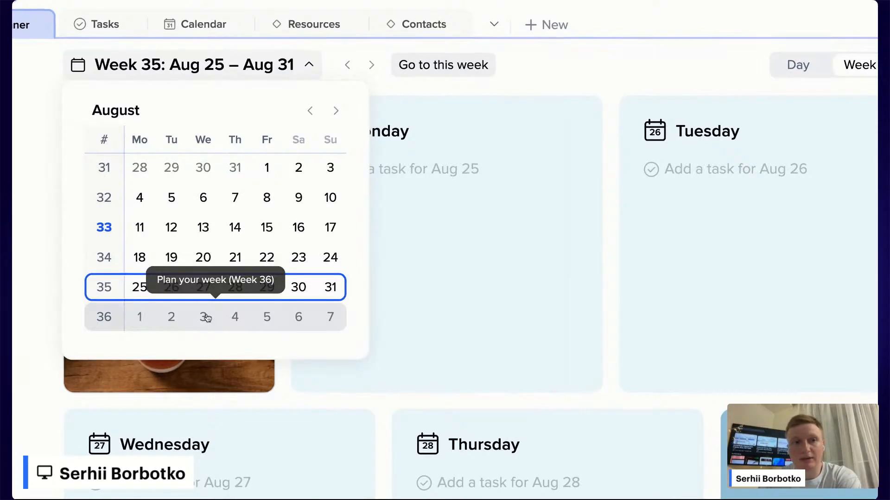
click(497, 106)
click(184, 59)
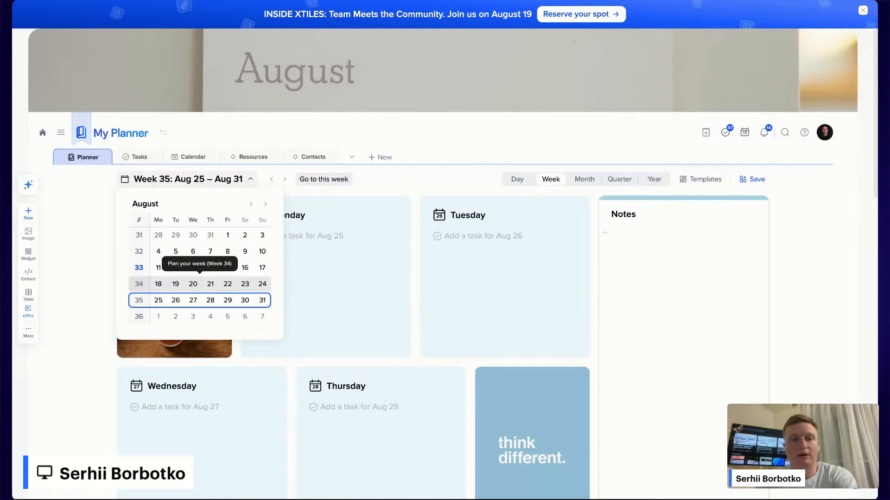
click(606, 195)
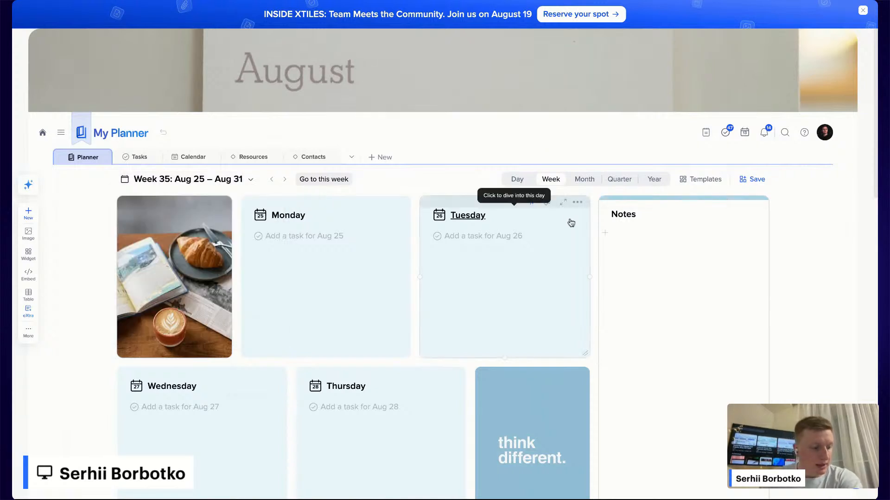
Step: Add the task "Call mom" to Monday, Aug 25 in the Week 35 plan and open that day's page
scroll(514, 209, down, 1)
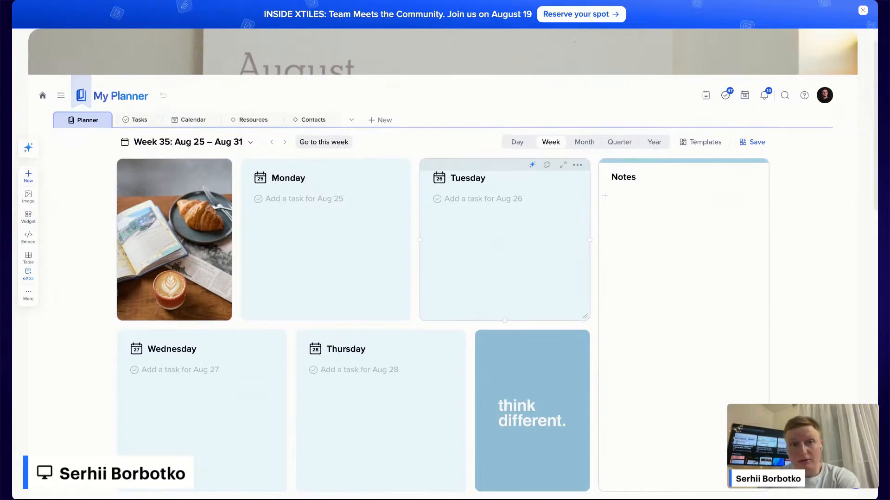
click(342, 206)
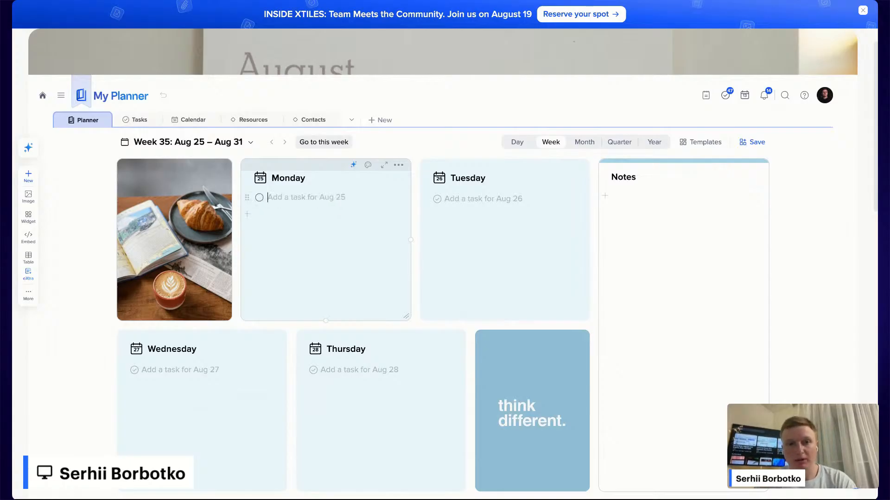
text(Call mom)
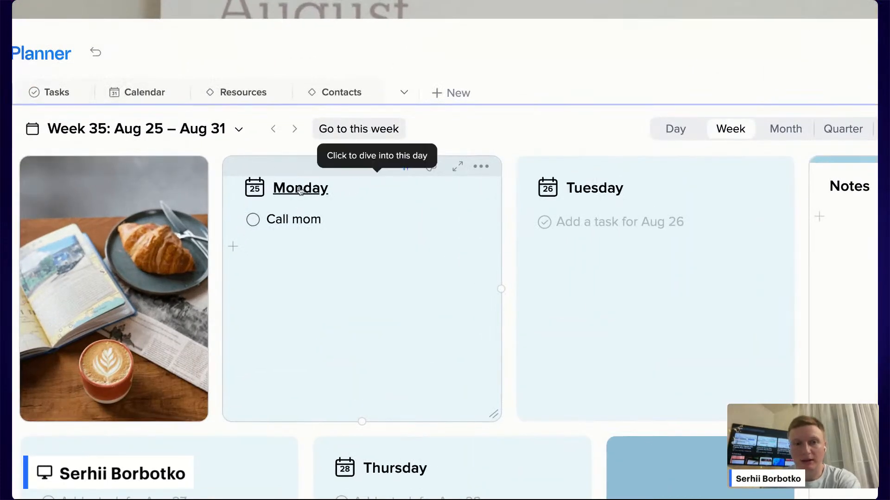
click(305, 191)
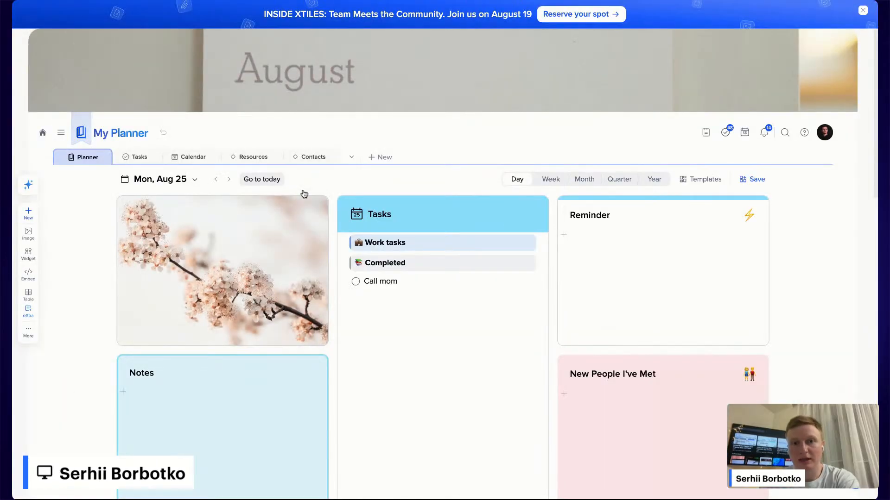
scroll(530, 238, down, 1)
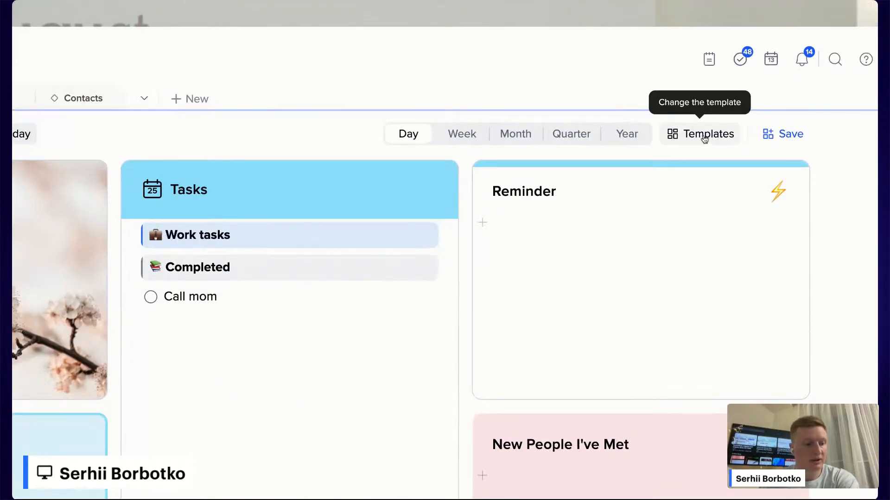
Step: Browse the daily templates and apply the Focus Today template to the Mon, Aug 25 page, replacing its current layout
click(707, 137)
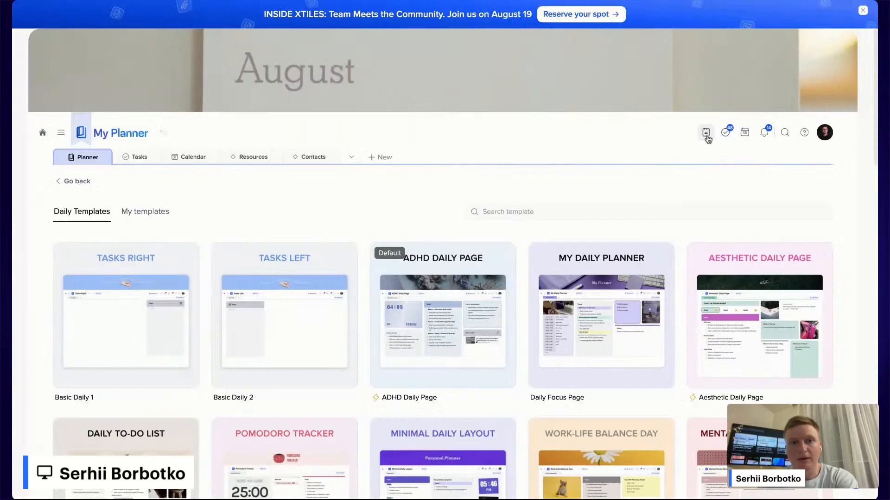
scroll(502, 395, down, 2)
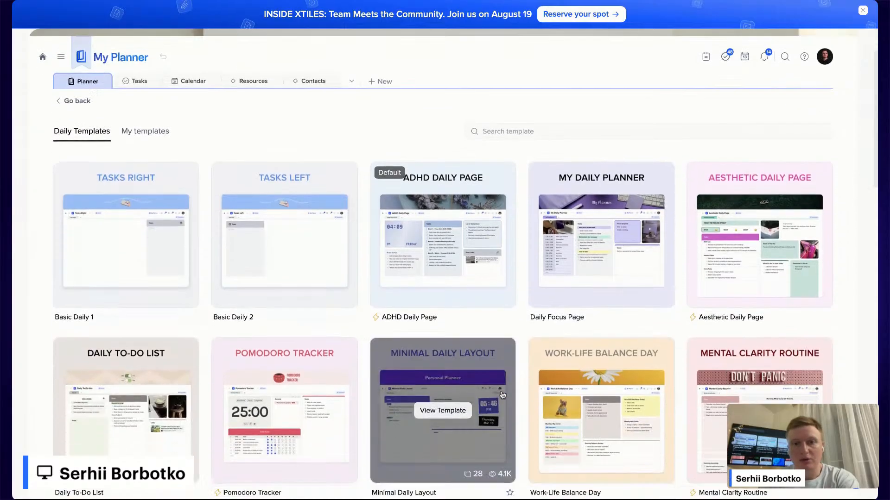
scroll(502, 394, down, 2)
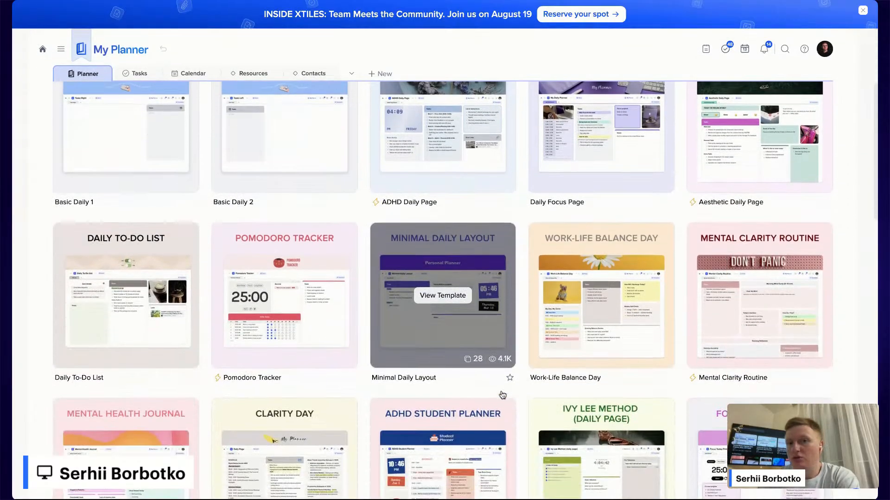
scroll(502, 395, down, 1)
scroll(566, 291, down, 2)
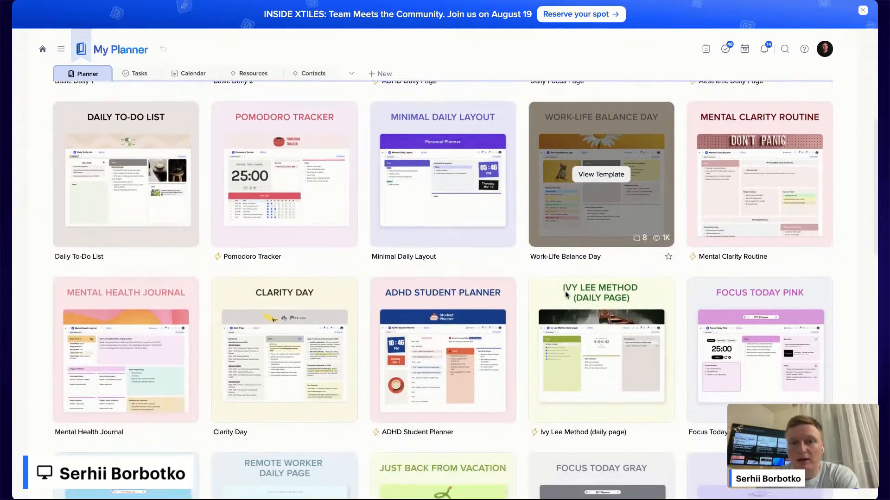
scroll(565, 294, down, 1)
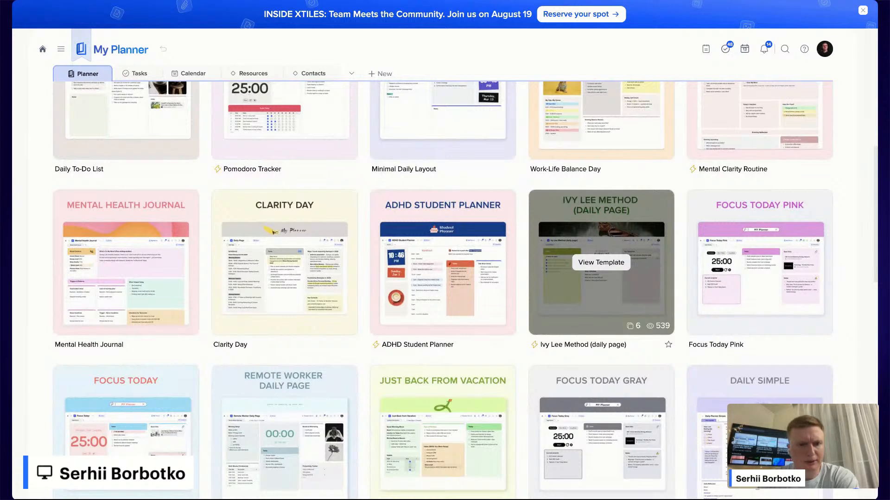
scroll(565, 295, down, 1)
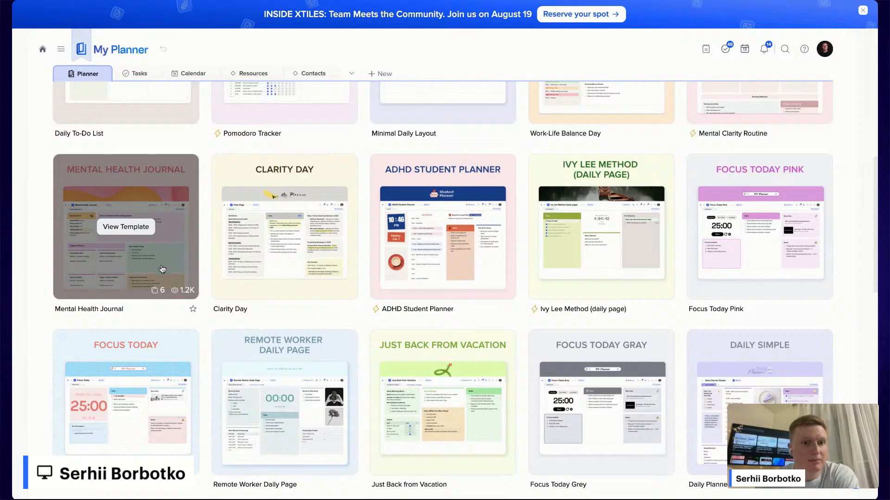
scroll(164, 343, down, 1)
click(159, 344)
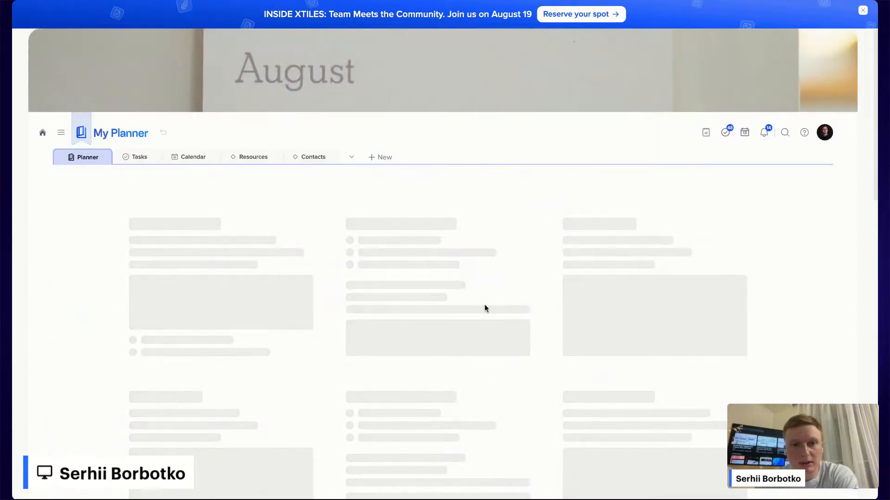
scroll(595, 321, down, 1)
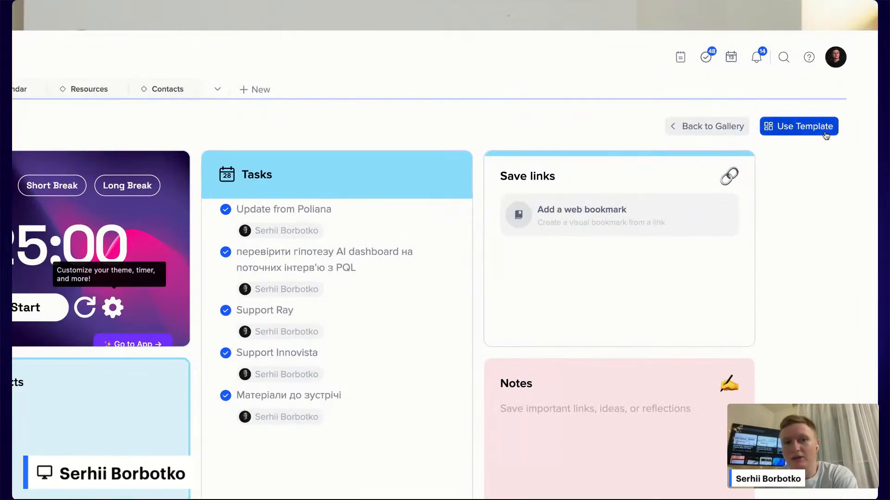
click(815, 127)
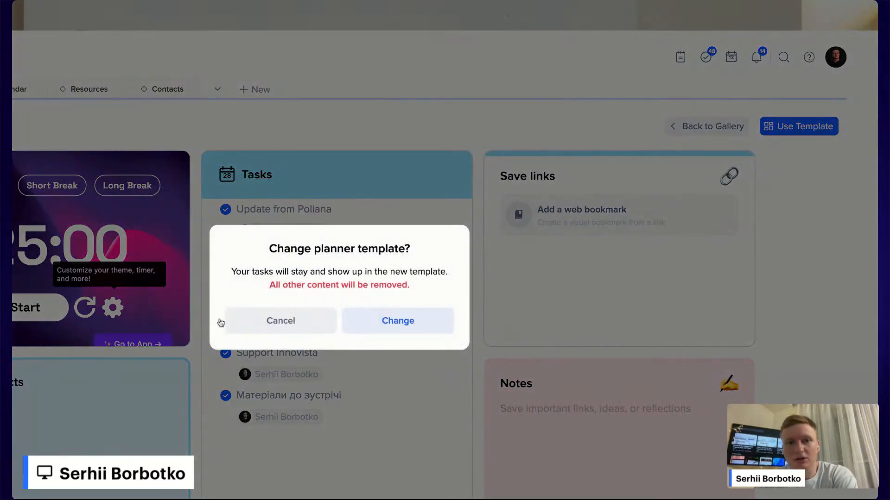
click(402, 318)
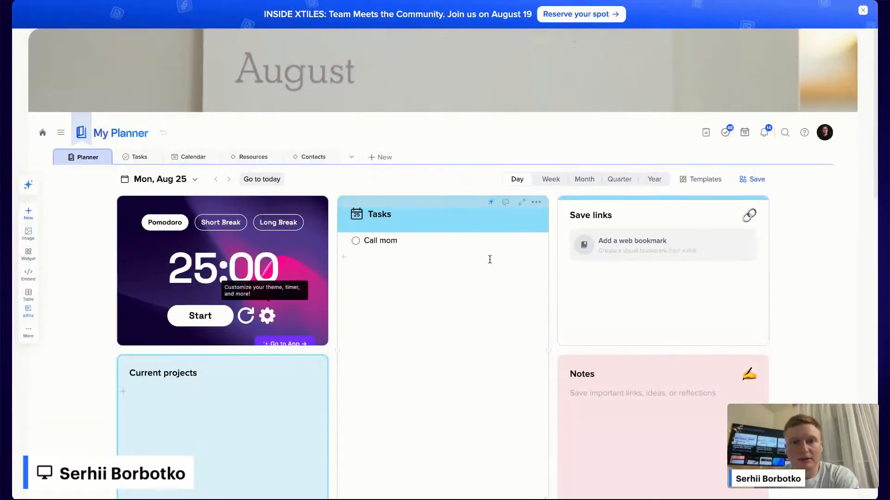
Step: Add the task "Call dad" below "Call mom" in the Tasks tile of the Mon, Aug 25 page
scroll(391, 287, down, 1)
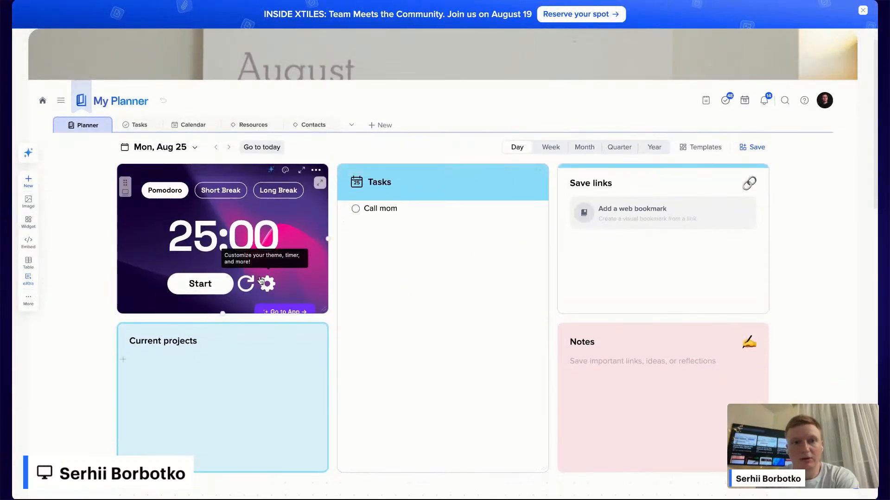
scroll(422, 274, down, 1)
click(422, 274)
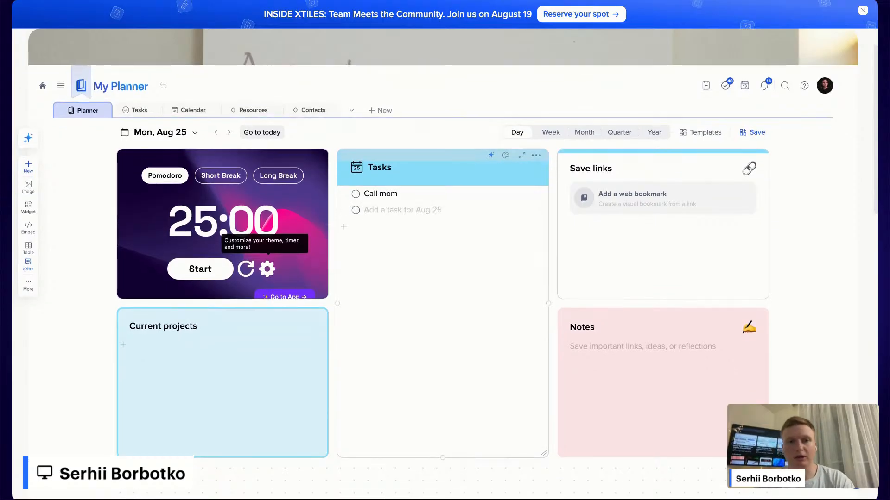
text(Call dad)
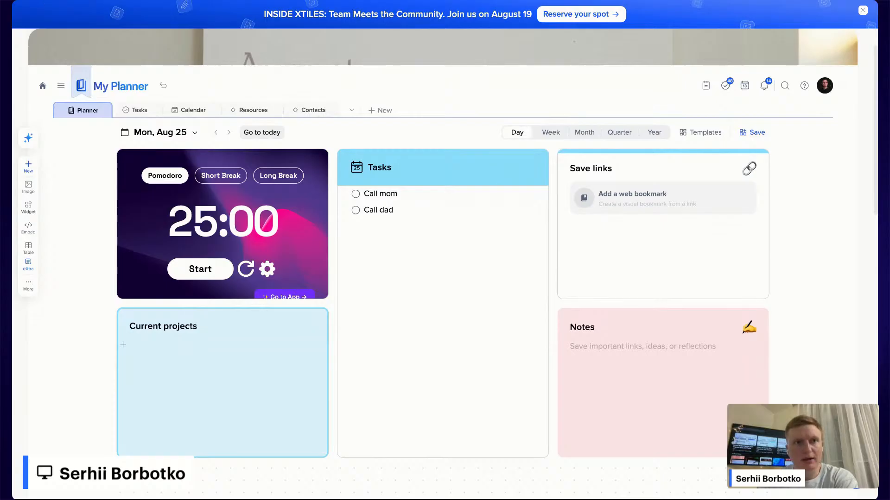
Step: Return to the Project and open the Wednesday page under Daily Planning
key(alt+Left)
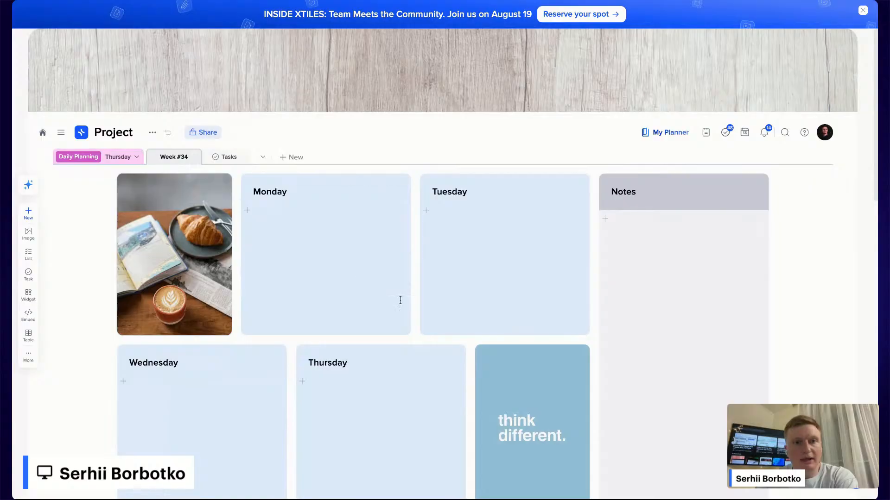
click(350, 235)
click(136, 156)
click(93, 209)
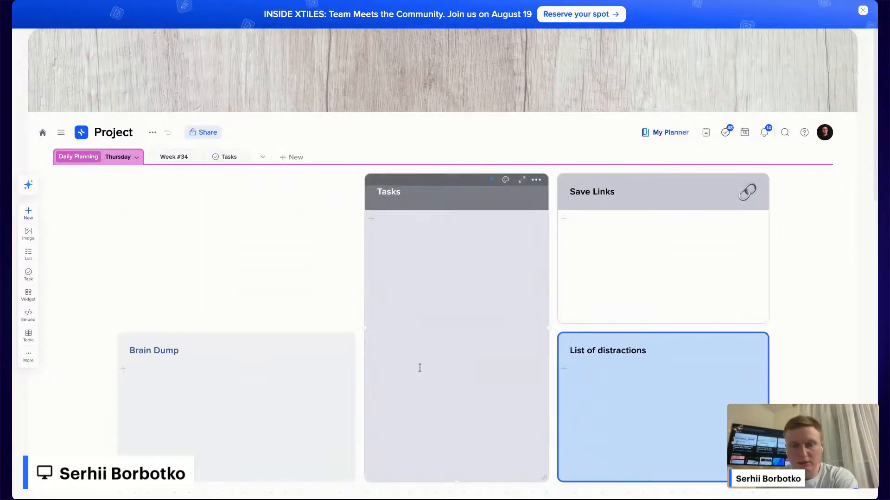
click(137, 156)
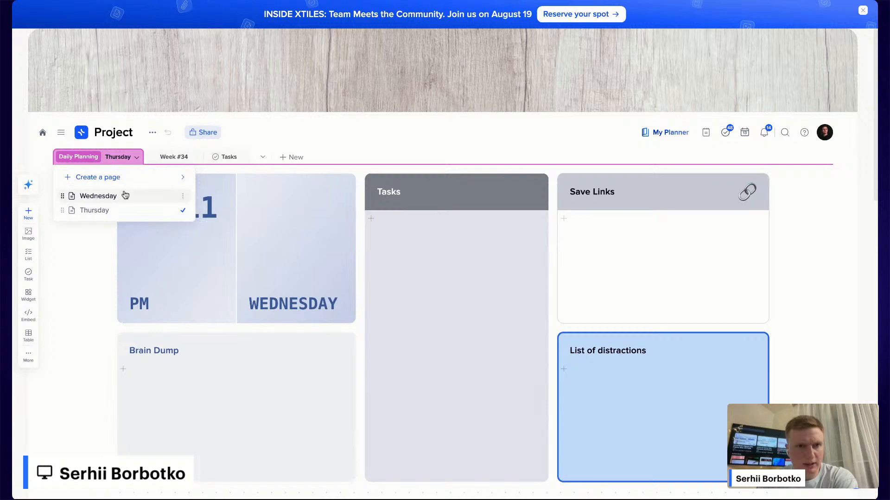
click(123, 194)
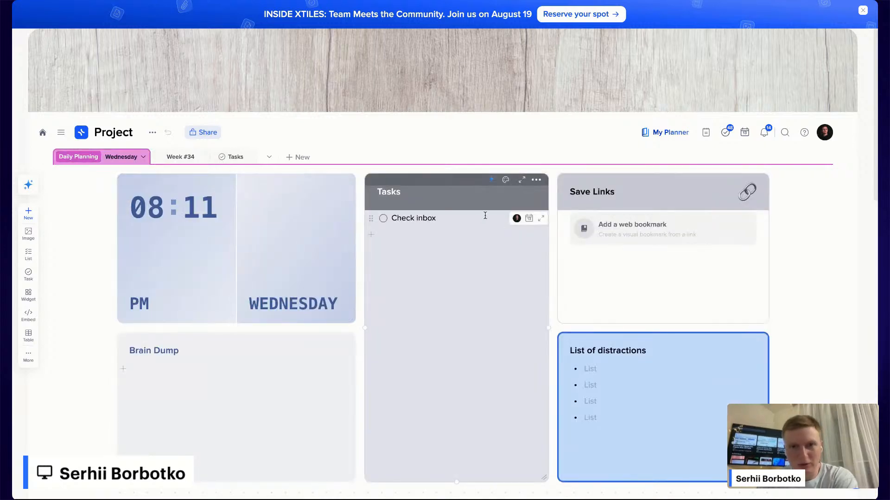
Step: Set the due date of the "Check inbox" task to August 29, 2025
click(529, 219)
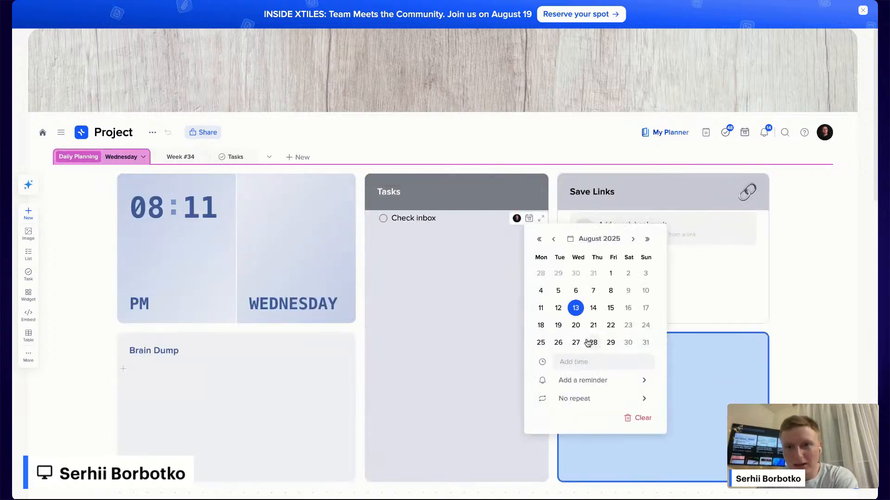
click(612, 343)
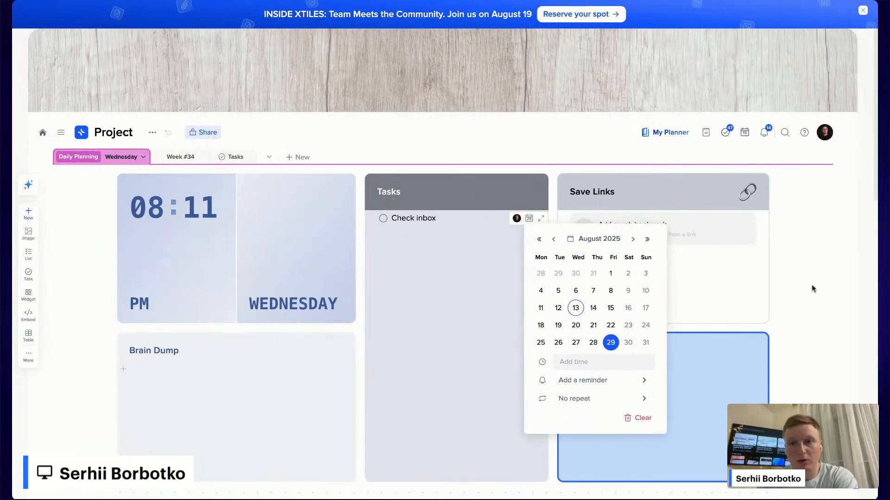
click(811, 285)
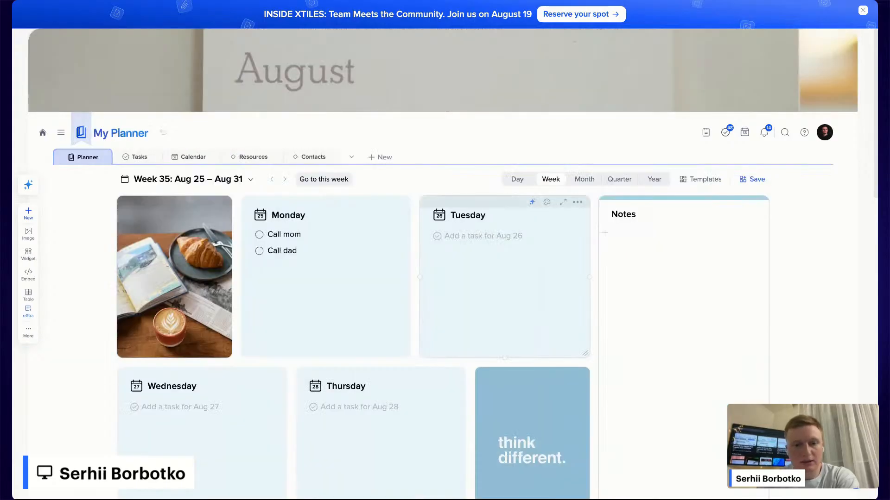
Step: Locate the "Check inbox" task in My Planner's Week 35 plan and move it from Friday to Thursday
scroll(446, 302, down, 6)
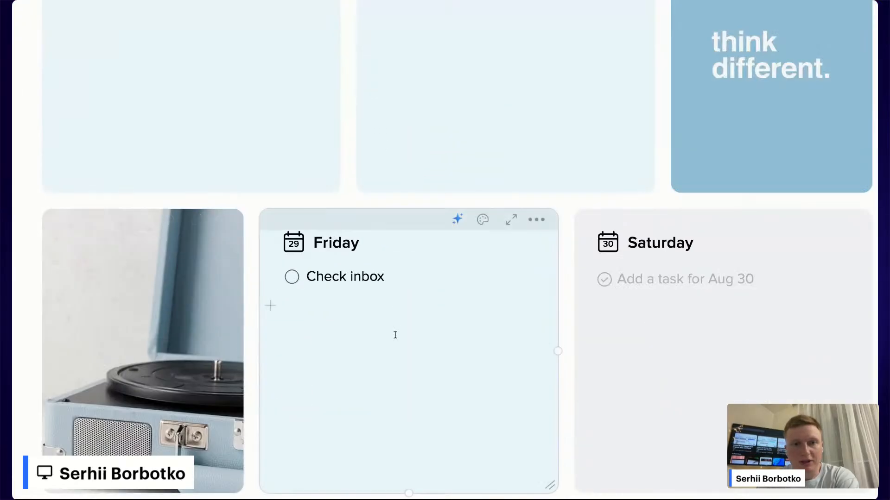
scroll(318, 263, up, 6)
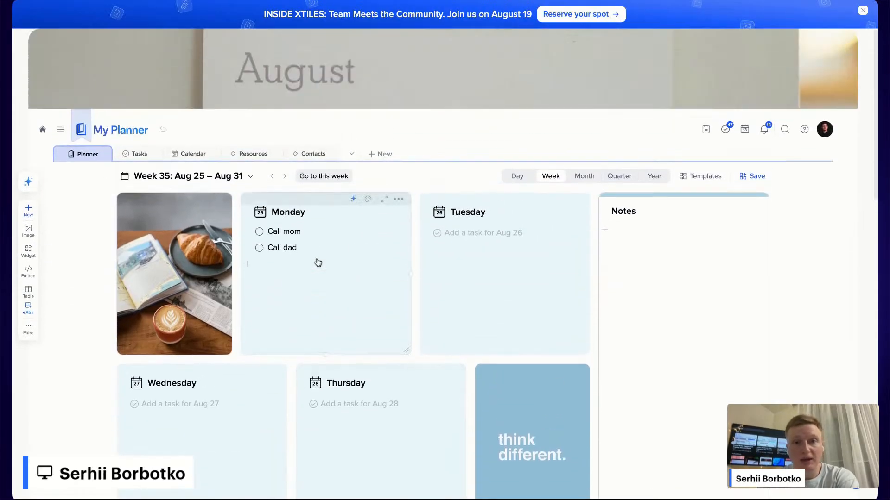
scroll(327, 330, down, 5)
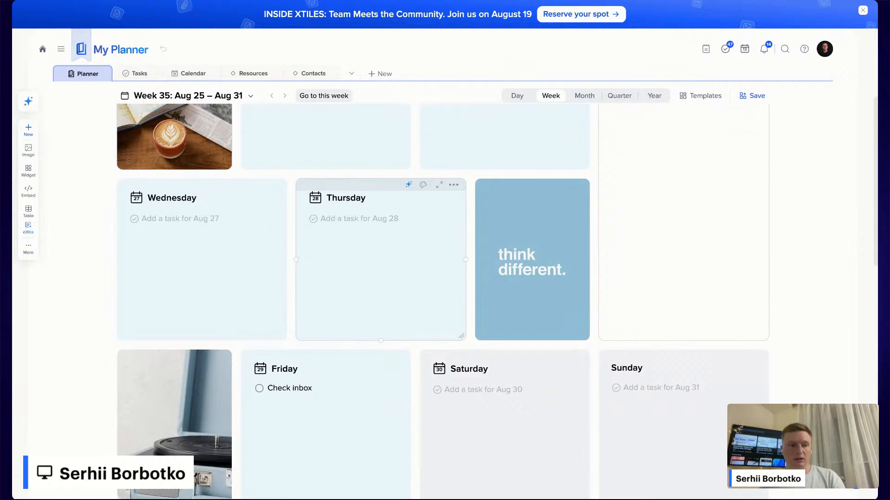
scroll(327, 330, up, 4)
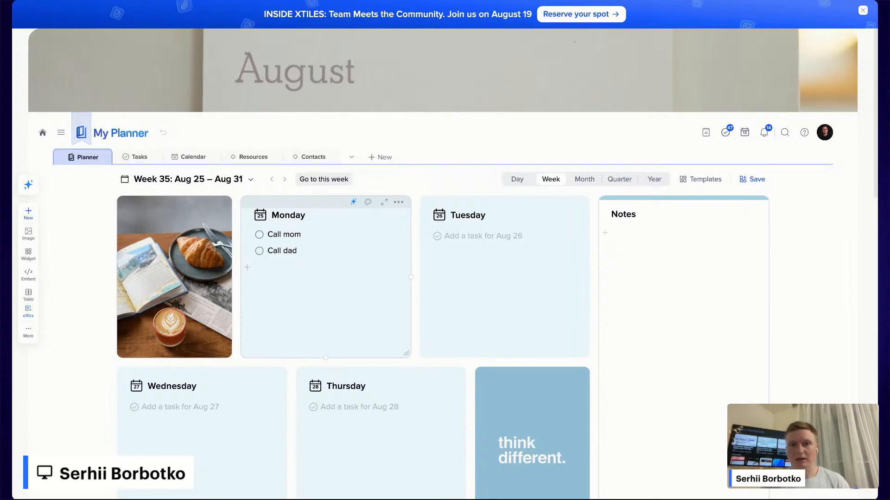
scroll(240, 173, down, 5)
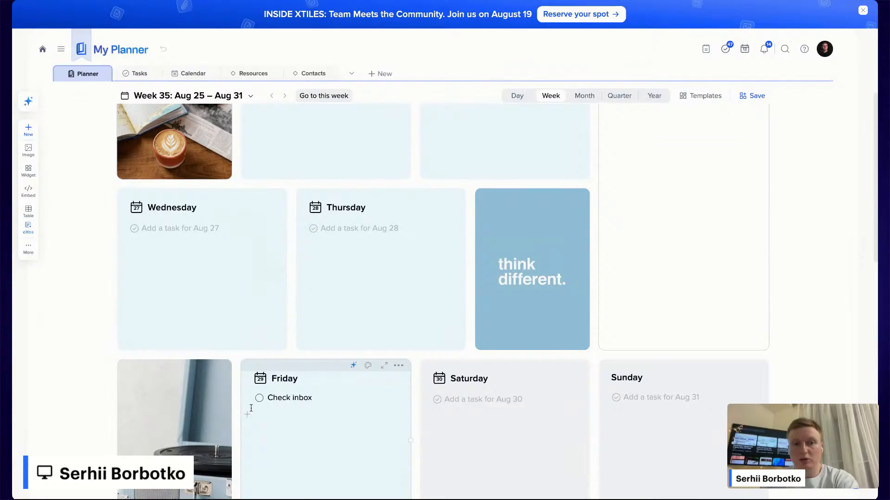
drag(249, 398, 400, 240)
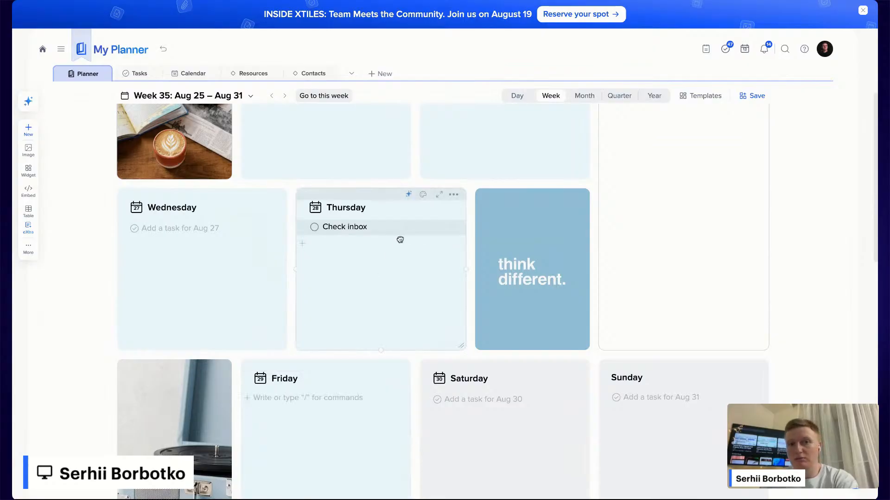
Step: Reschedule the "Check inbox" task to Wednesday, August 27 using its date calendar
scroll(400, 239, up, 2)
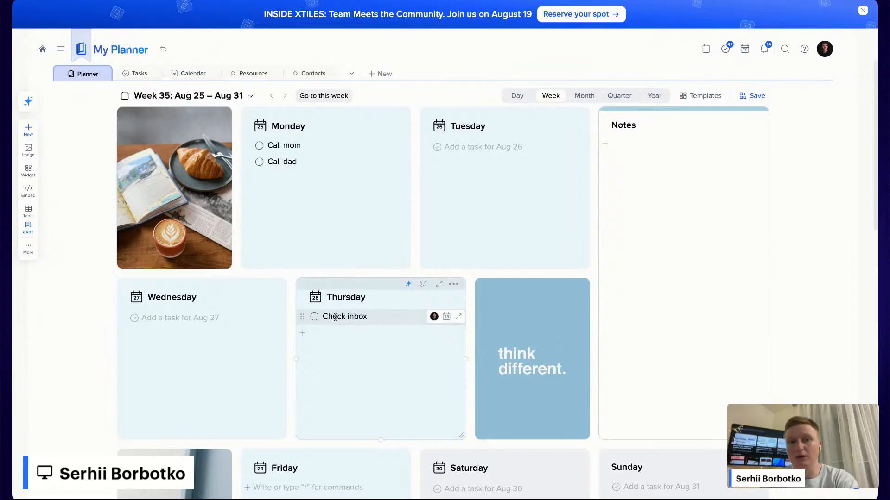
click(446, 316)
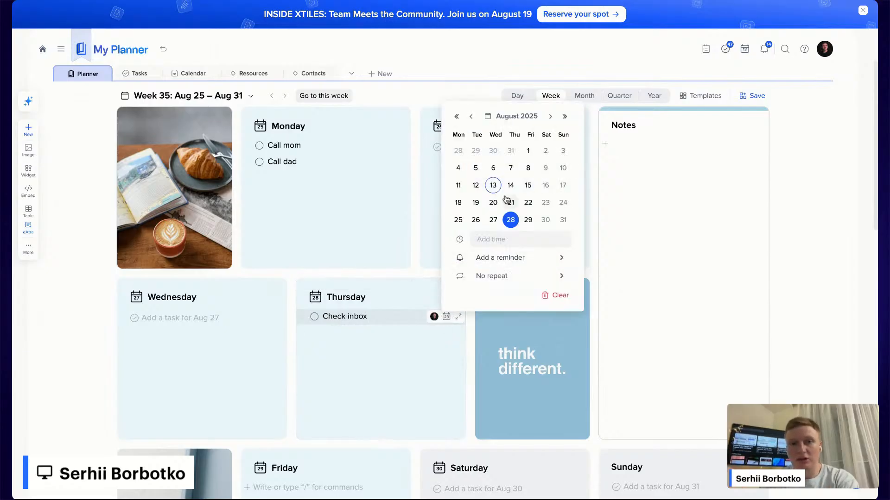
click(493, 219)
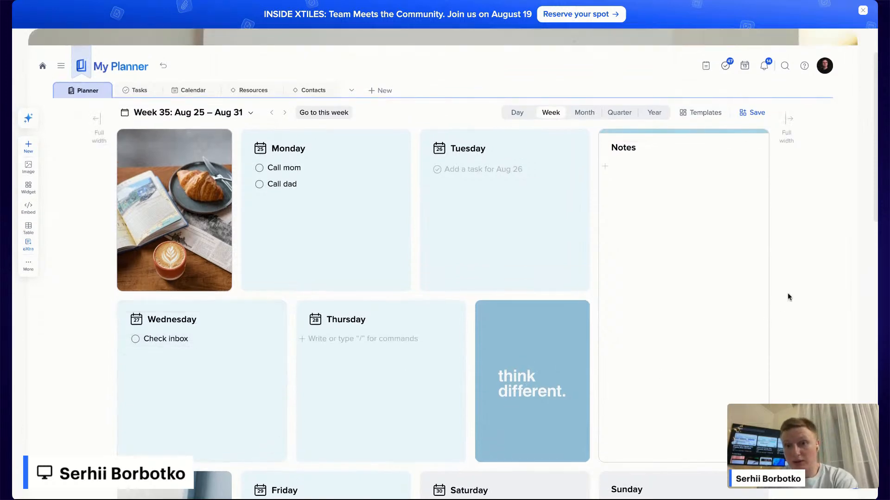
Step: View the weekly templates available for the Week 35 plan and return to it without applying one
scroll(787, 293, up, 1)
scroll(788, 293, up, 1)
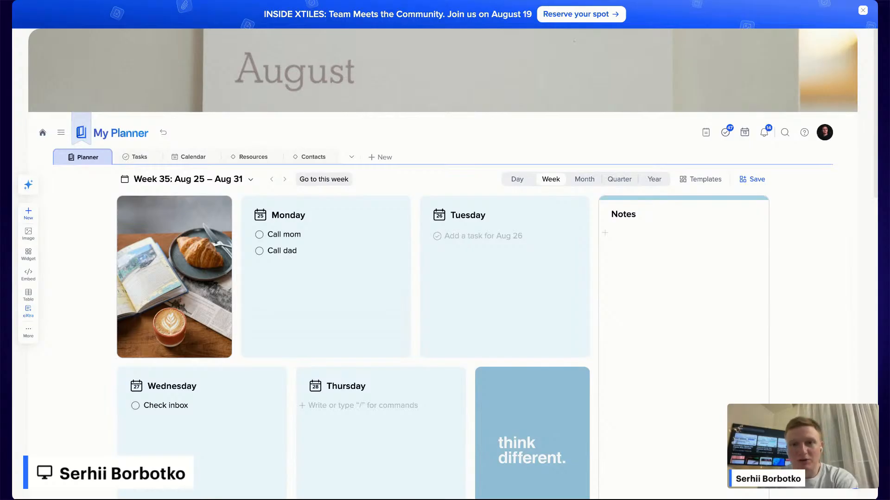
scroll(655, 274, down, 1)
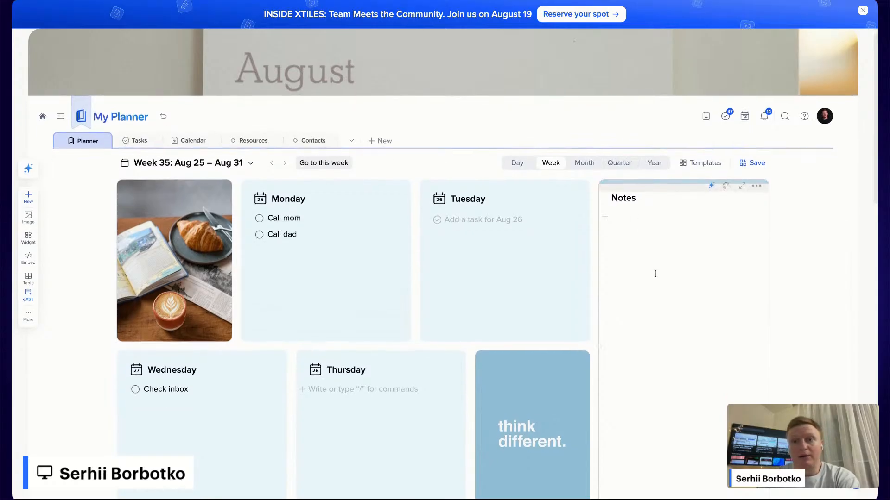
scroll(654, 272, down, 3)
scroll(653, 272, up, 4)
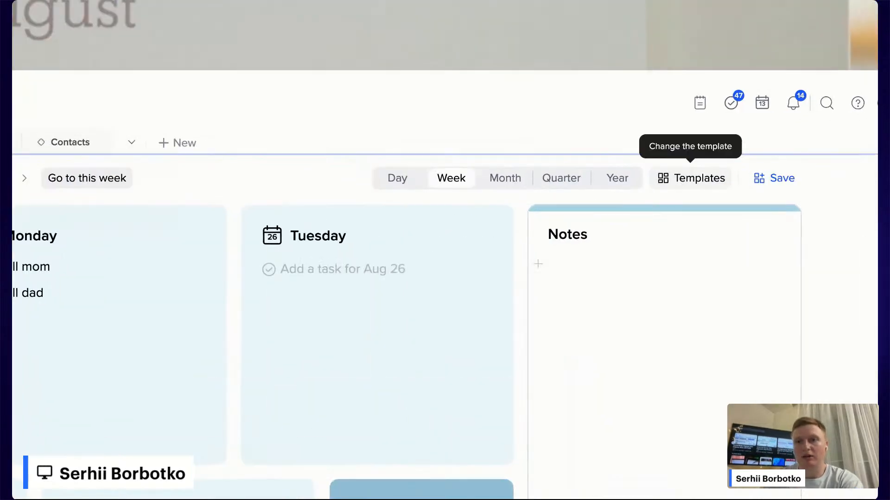
click(700, 177)
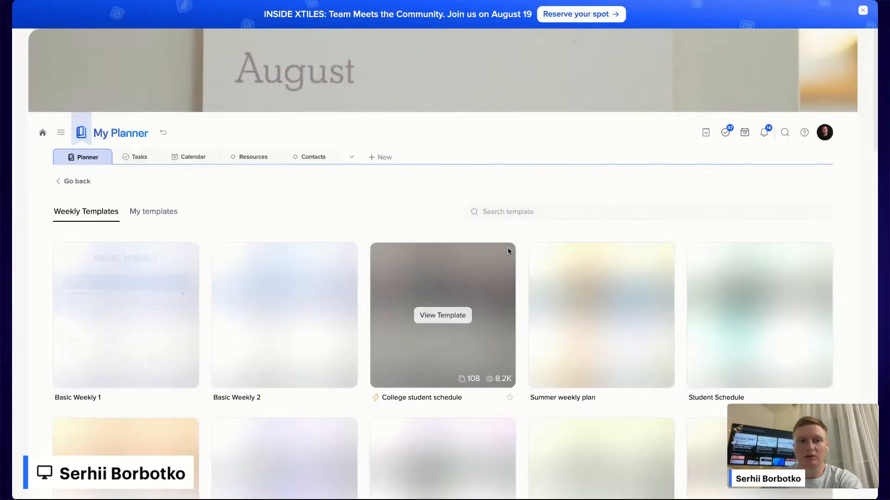
click(85, 183)
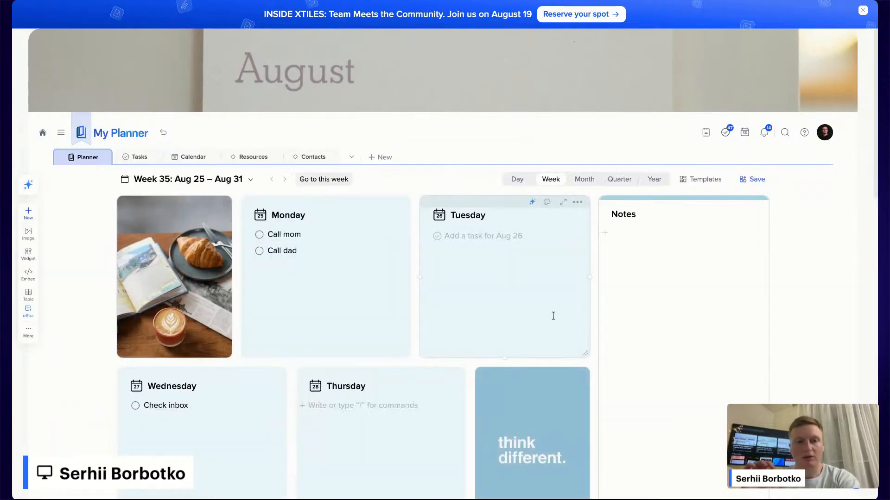
scroll(552, 302, down, 5)
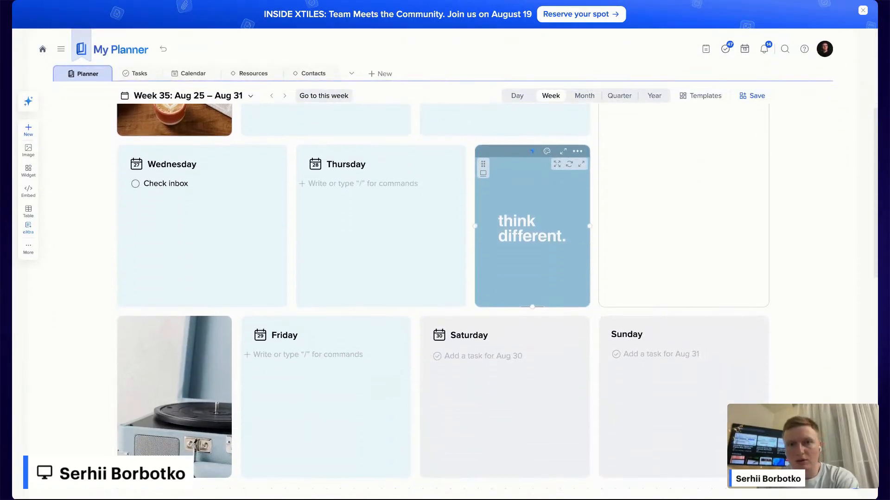
scroll(531, 151, up, 5)
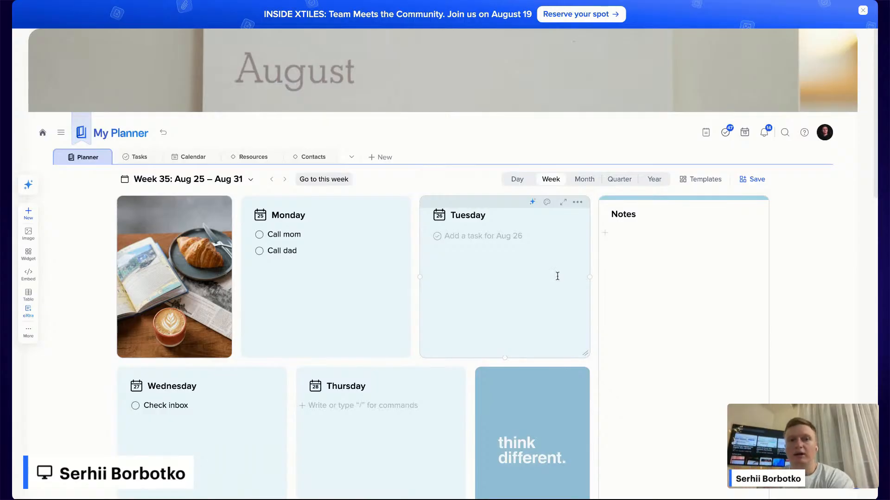
scroll(558, 276, down, 1)
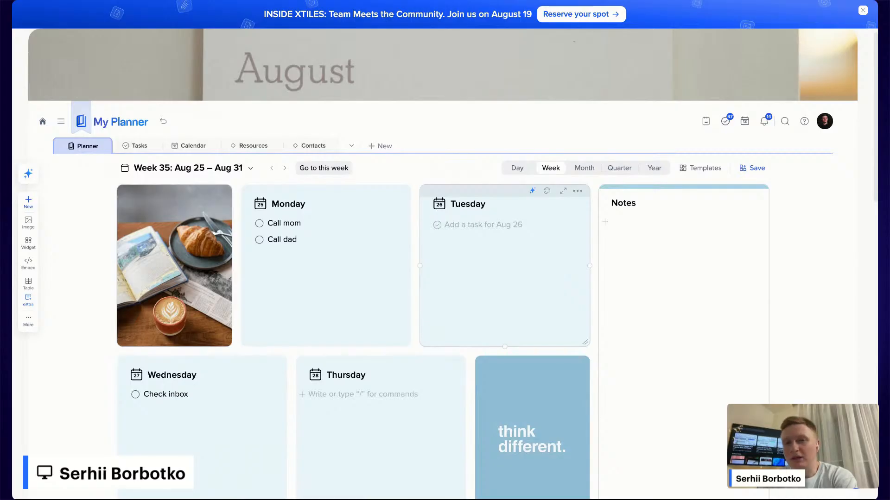
scroll(592, 359, down, 3)
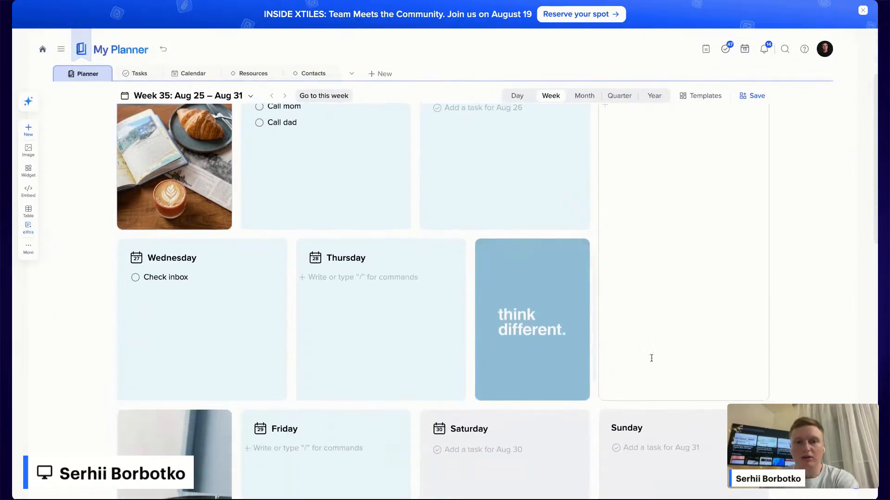
scroll(651, 358, up, 3)
scroll(652, 333, down, 3)
scroll(651, 316, up, 2)
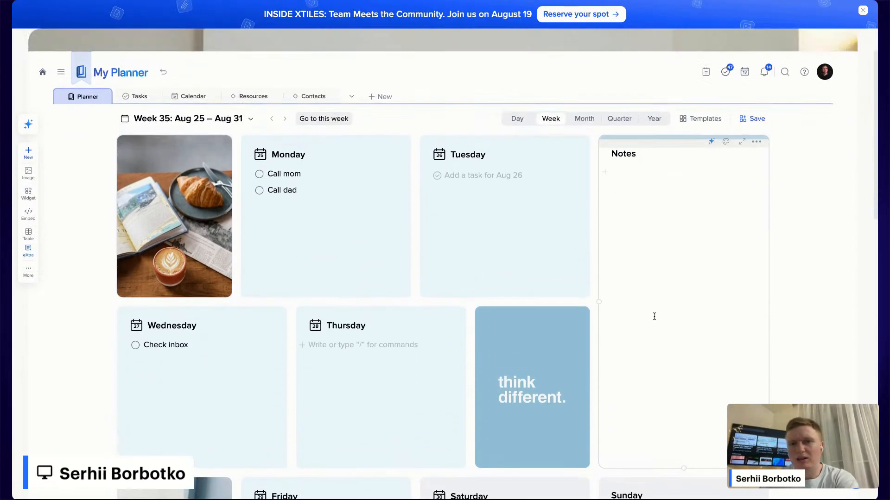
Step: Restyle the Notes tile with the light blue filled style that has a coloured outline
click(647, 164)
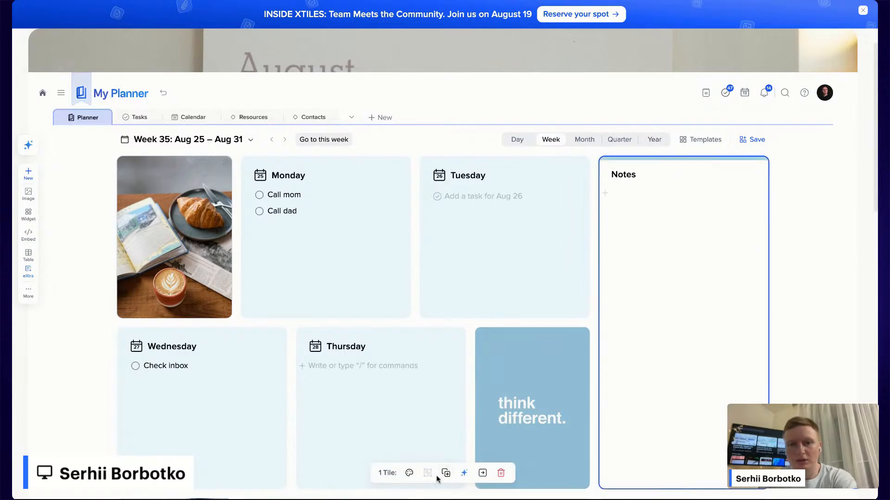
click(726, 162)
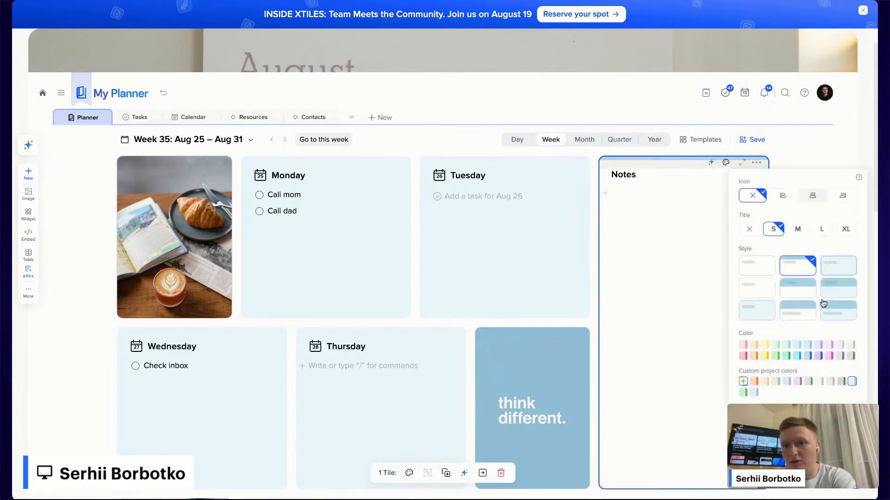
click(753, 307)
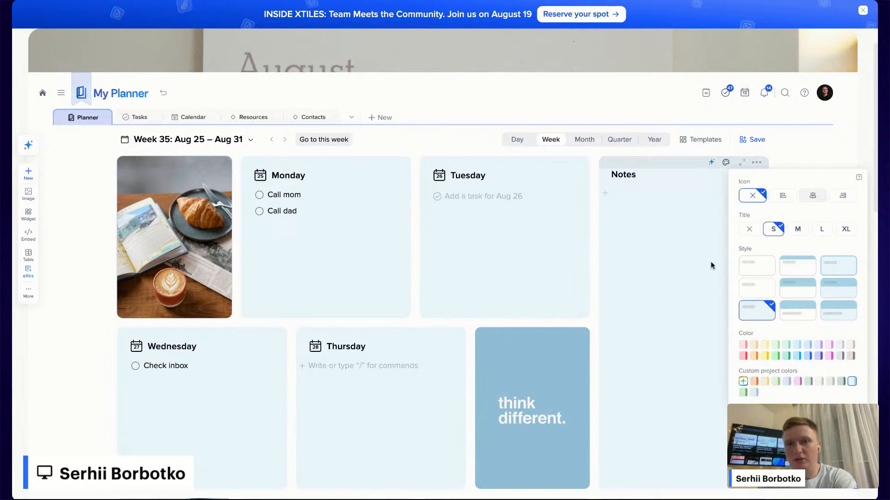
click(792, 284)
click(838, 271)
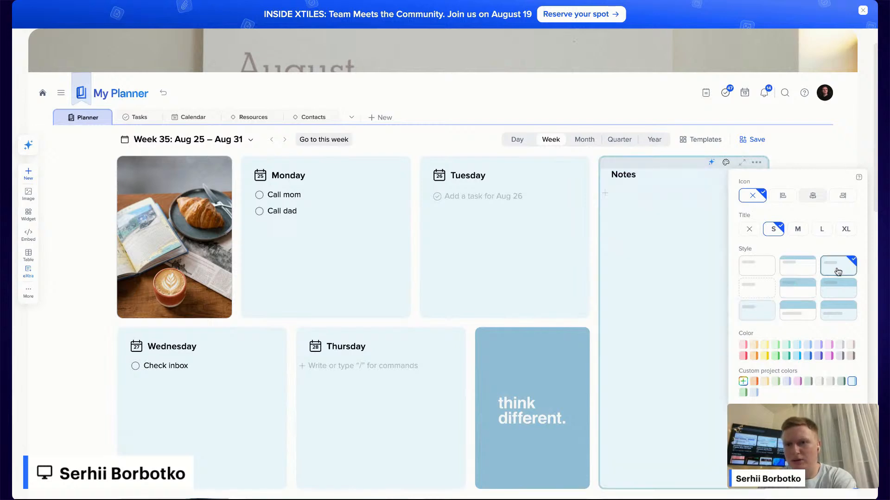
click(839, 156)
Step: Restyle the Monday to Friday tiles together with the light blue filled style that has a darker blue header band
scroll(796, 196, down, 1)
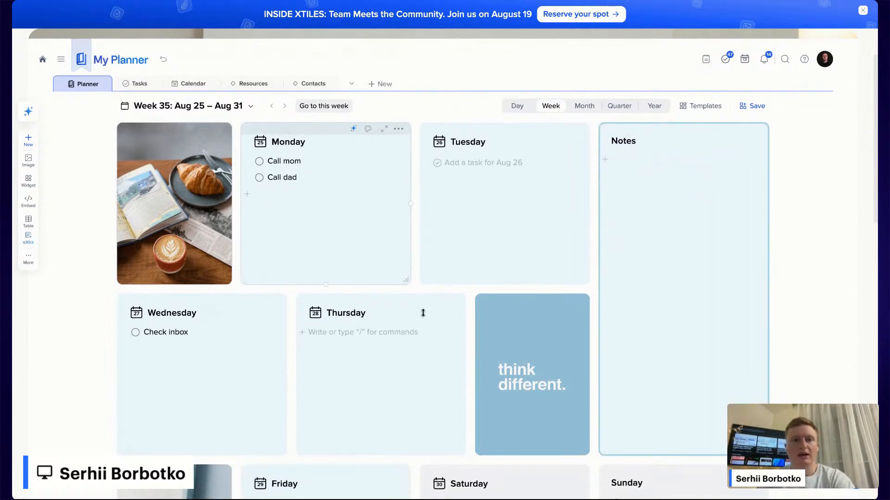
scroll(359, 229, down, 5)
scroll(321, 333, up, 3)
scroll(321, 334, up, 2)
click(306, 158)
scroll(427, 150, down, 9)
scroll(419, 151, up, 6)
scroll(419, 151, up, 5)
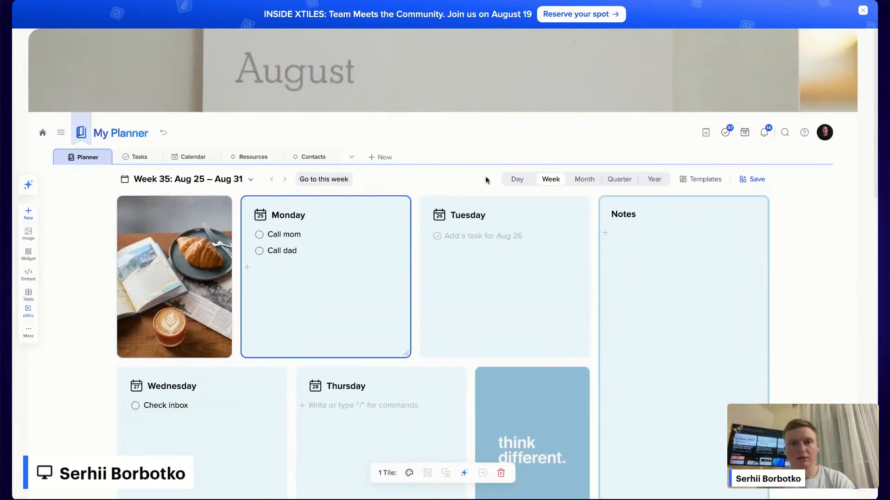
shift+click(463, 207)
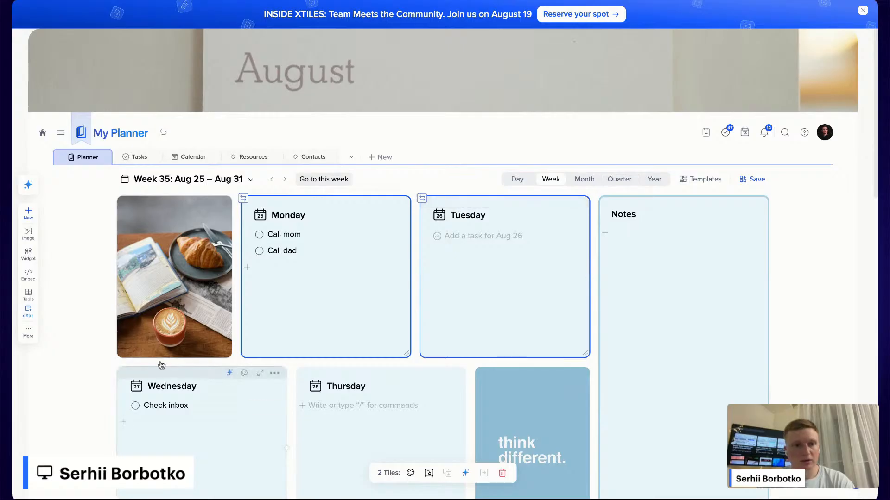
shift+click(167, 373)
shift+click(327, 375)
scroll(327, 375, down, 5)
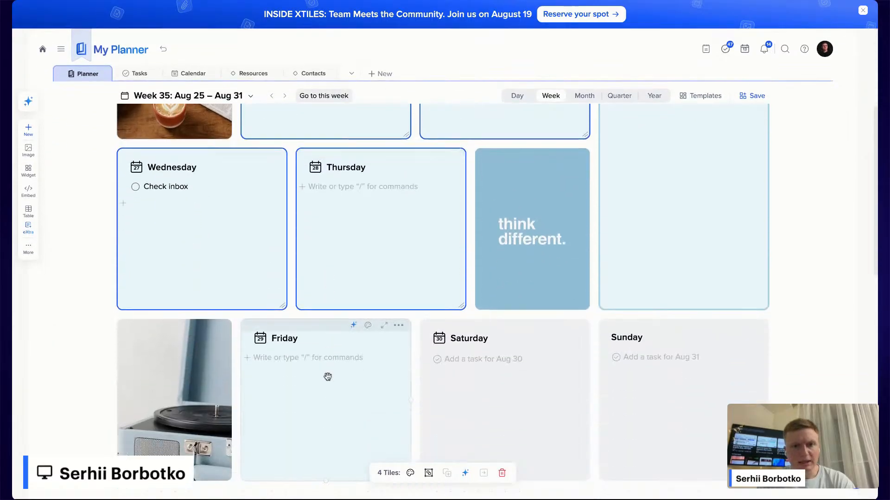
click(411, 476)
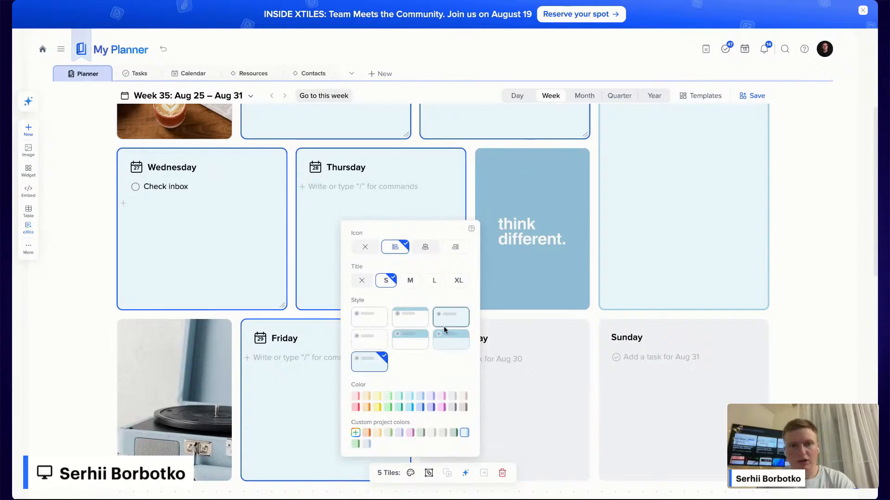
click(451, 342)
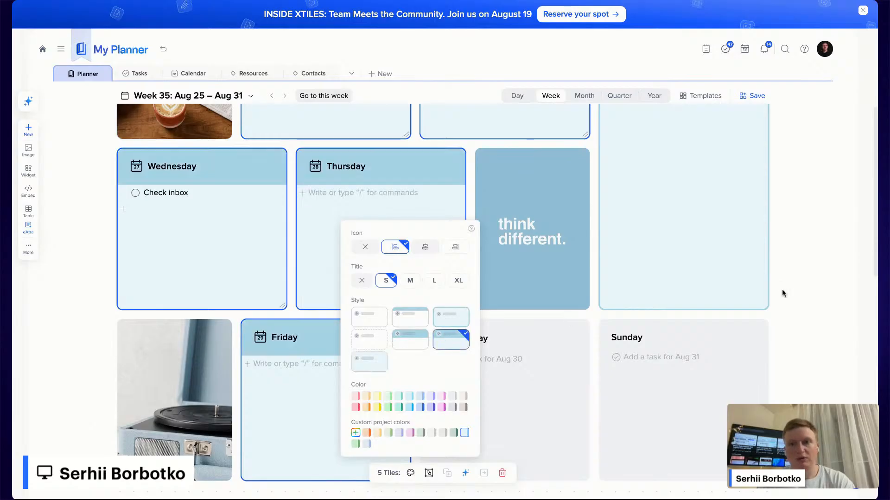
Step: Save the Week 35 page as the default template for all weekly pages
scroll(780, 278, up, 5)
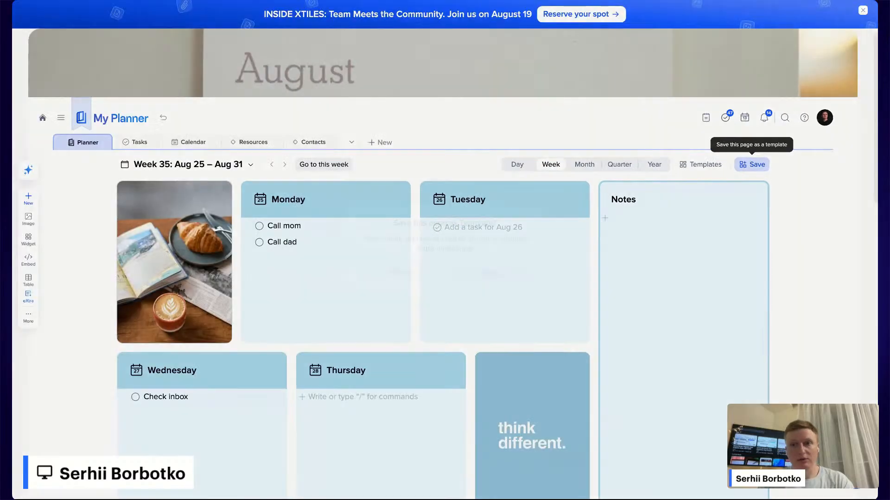
click(752, 164)
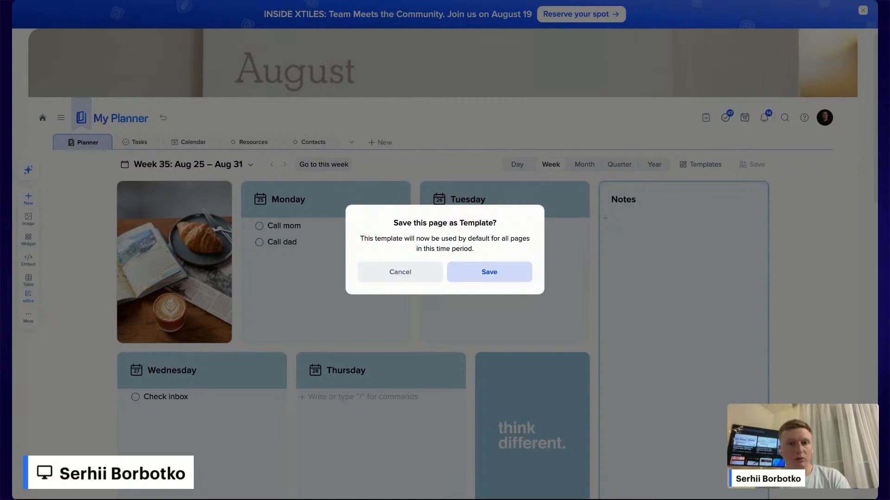
click(489, 272)
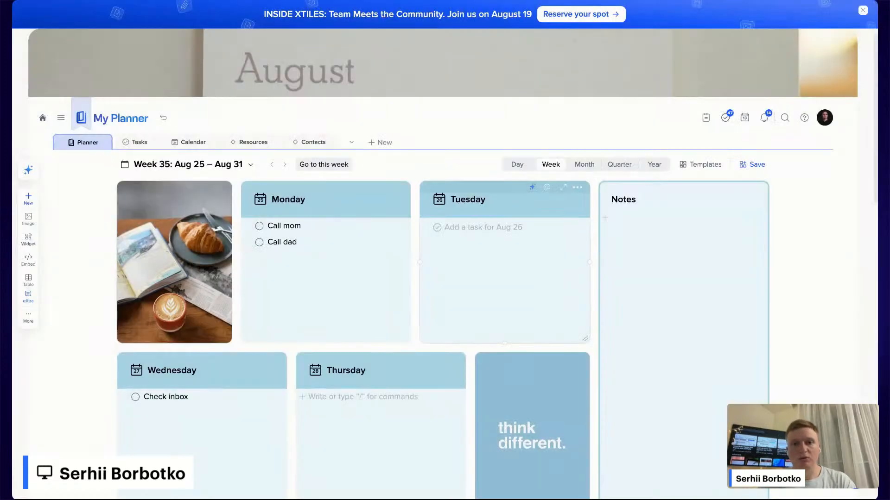
Step: Check how the saved template looks on the Week 36 plan and return to Week 35
click(284, 165)
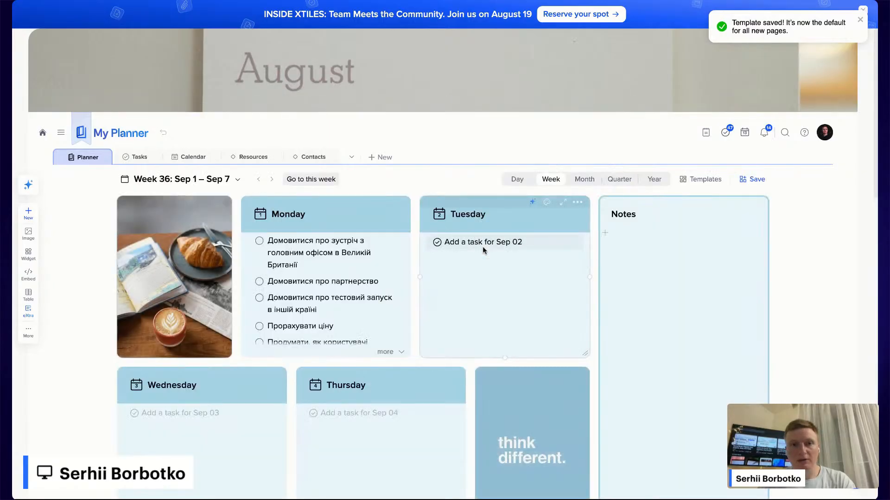
scroll(482, 250, down, 1)
scroll(482, 246, down, 5)
scroll(343, 184, up, 6)
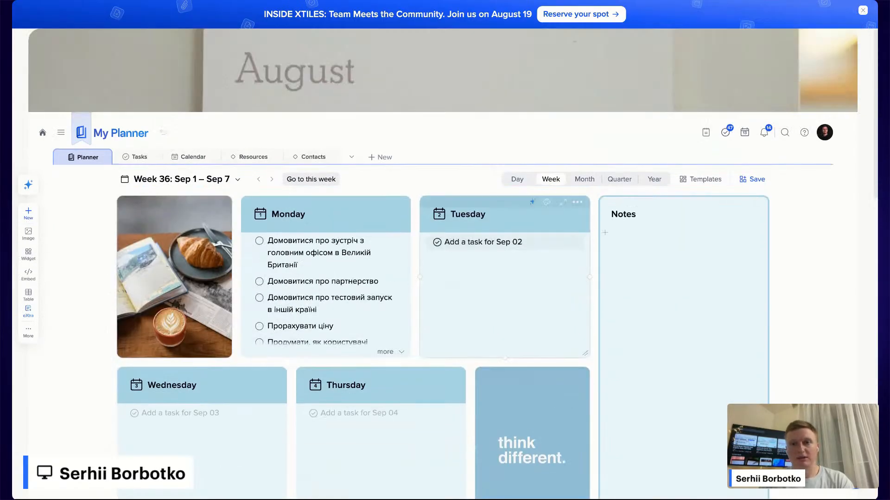
click(259, 179)
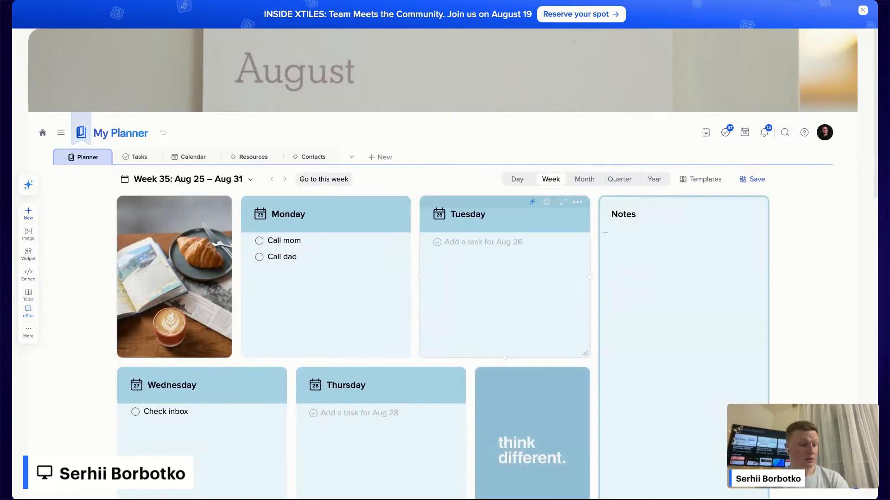
scroll(504, 278, down, 1)
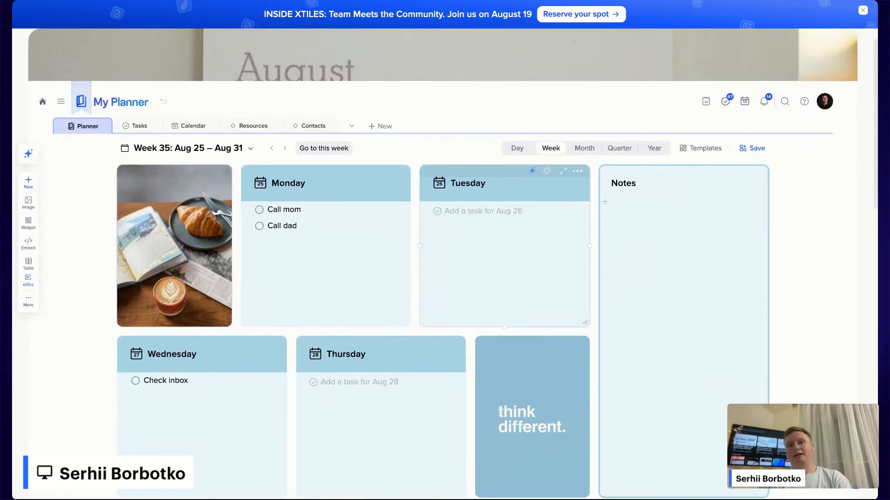
scroll(444, 250, down, 6)
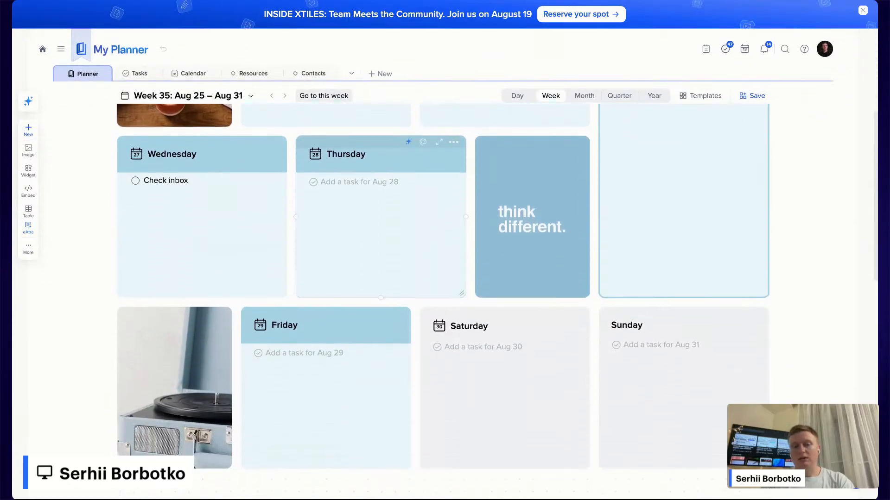
scroll(509, 327, up, 6)
scroll(508, 328, down, 5)
click(501, 339)
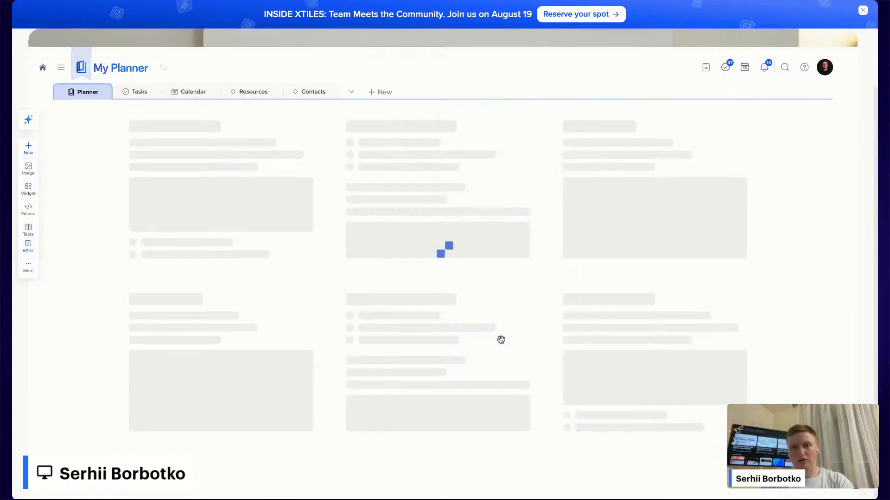
key(alt+Left)
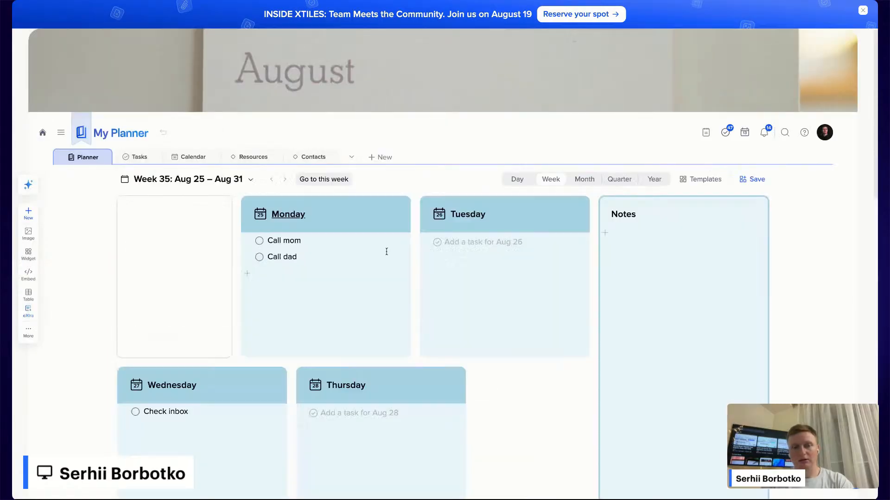
Step: Delete all tiles from the Week 35 plan, starting with Saturday and Sunday, to leave an empty canvas
scroll(533, 320, down, 6)
scroll(512, 344, down, 1)
click(496, 207)
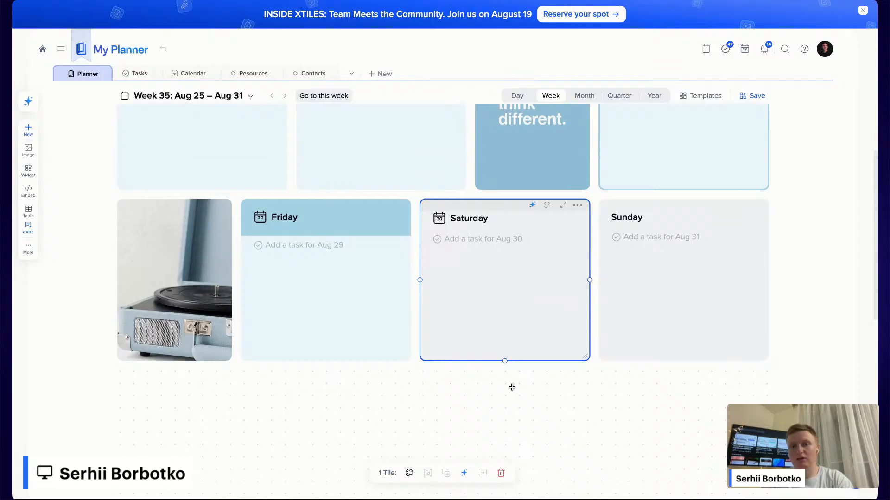
click(500, 473)
click(650, 206)
click(505, 472)
scroll(512, 401, up, 5)
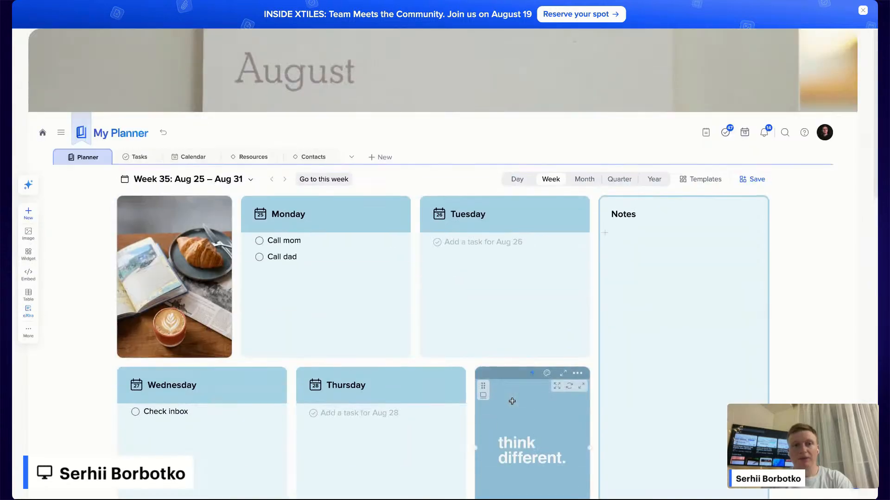
click(329, 203)
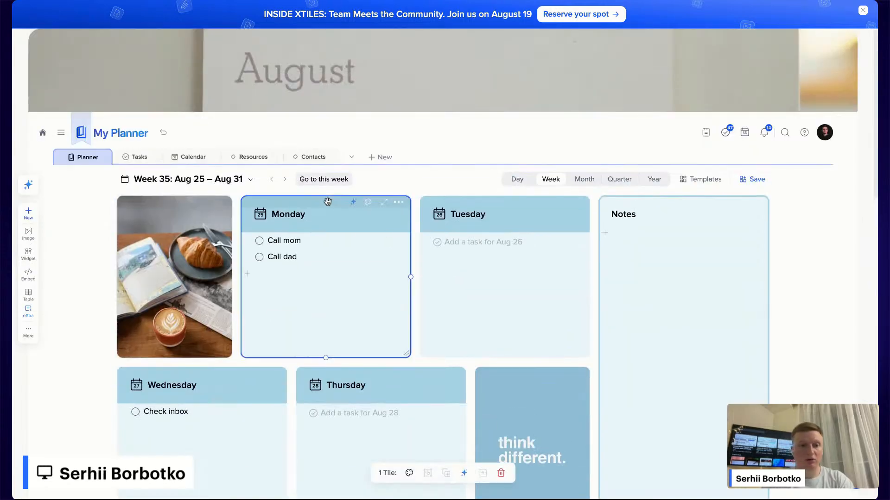
click(501, 473)
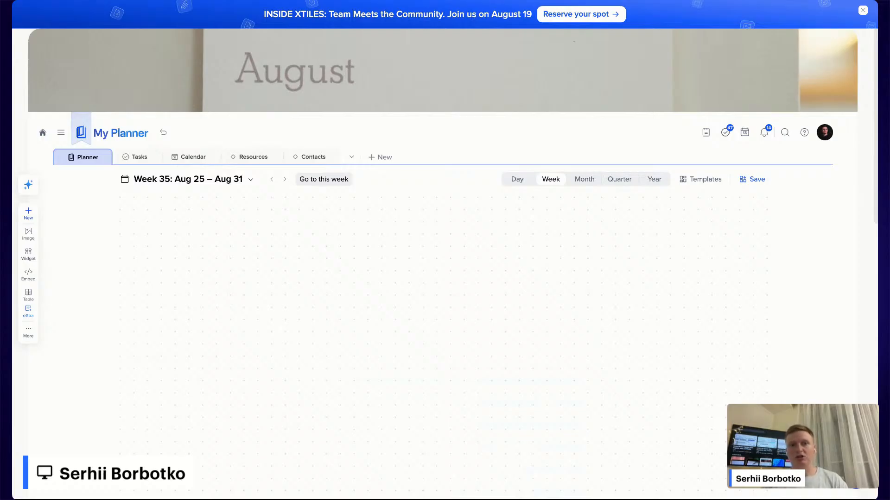
Step: Create a plain tile titled "Monday" on the empty Week 35 canvas and delete it again
drag(188, 209, 329, 382)
click(228, 229)
text(Monday)
key(Return)
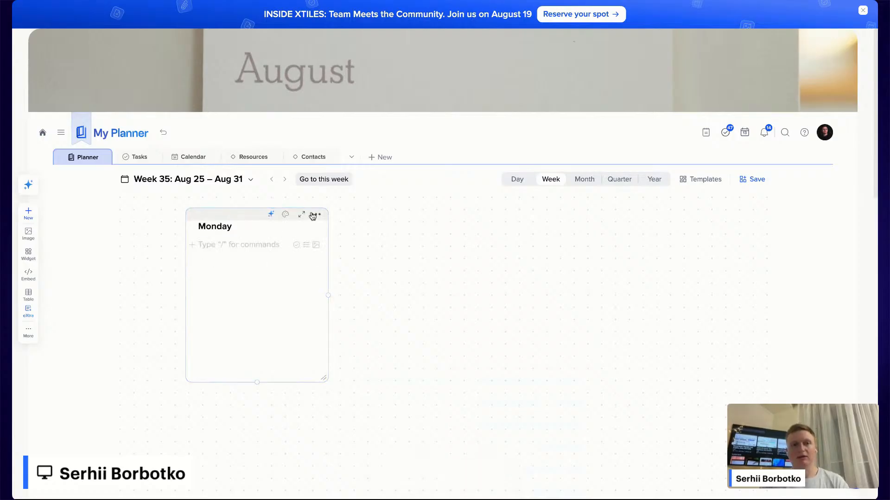
click(315, 214)
click(353, 319)
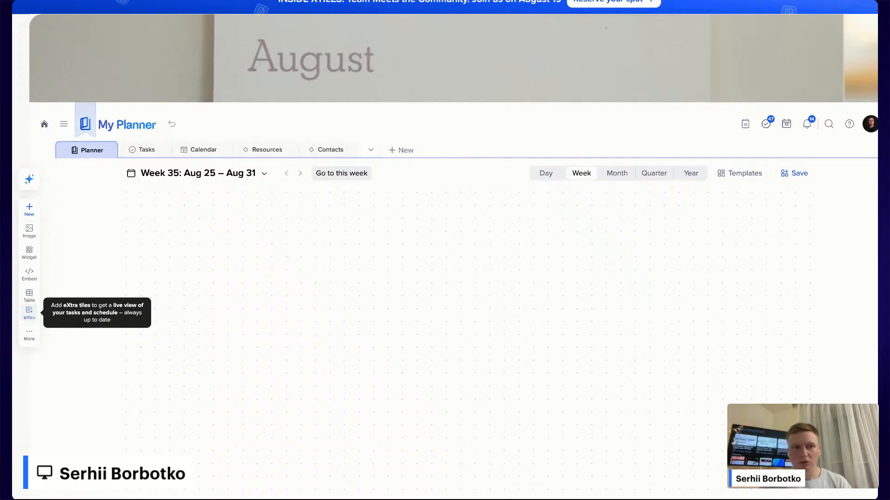
Step: Add the Monday eXtra tile to the empty Week 35 plan and view its linked day page before returning to the week
click(29, 313)
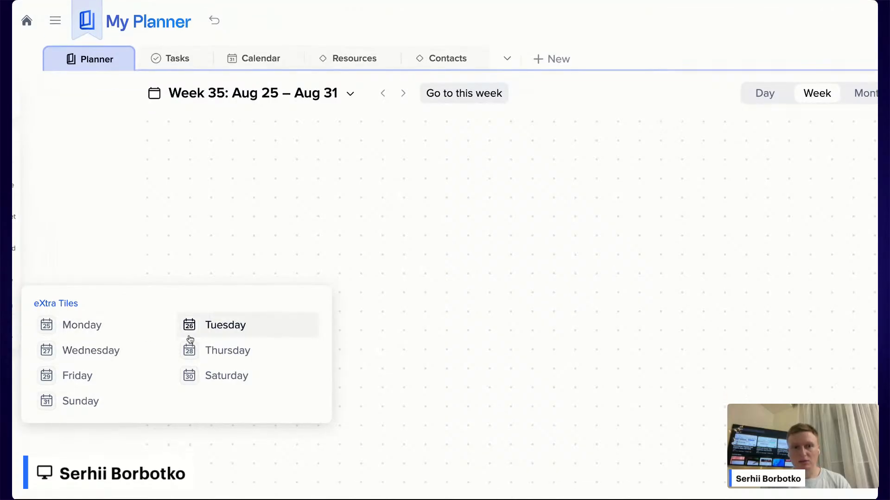
click(119, 329)
click(278, 94)
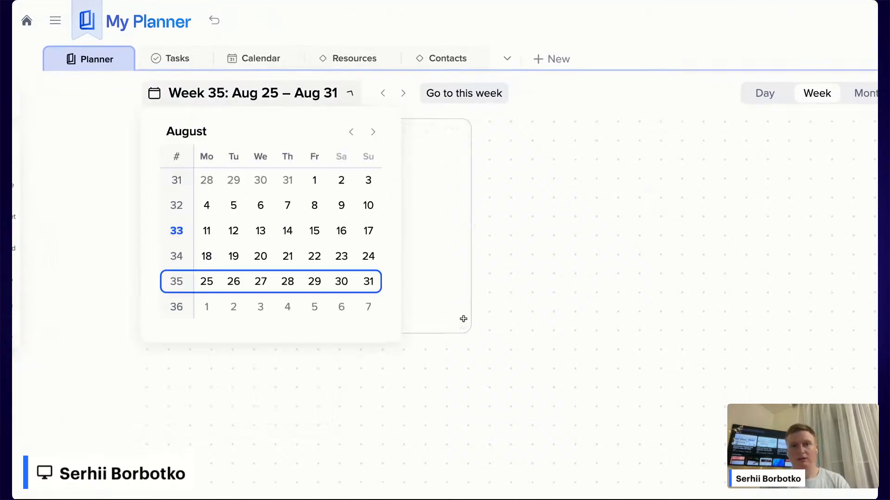
click(565, 244)
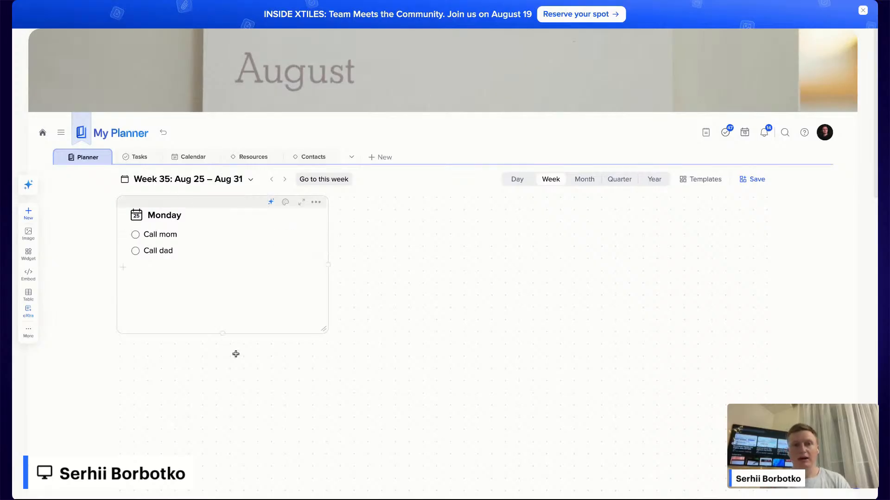
click(178, 216)
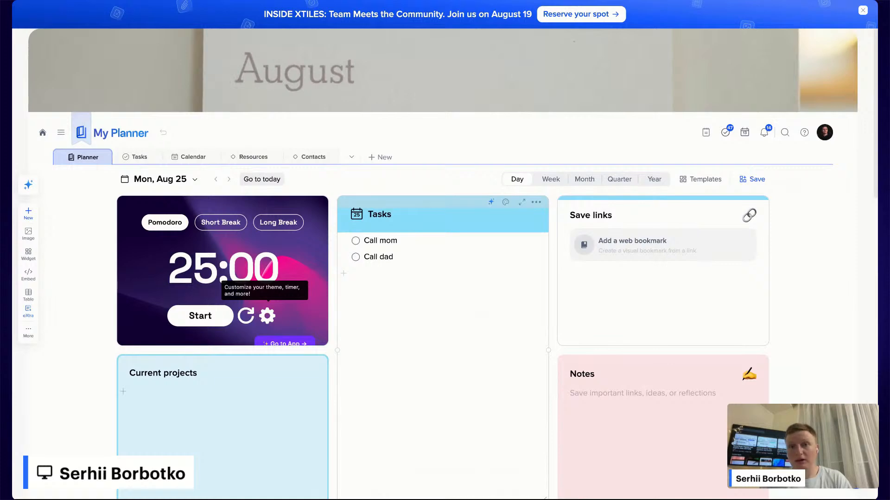
click(550, 179)
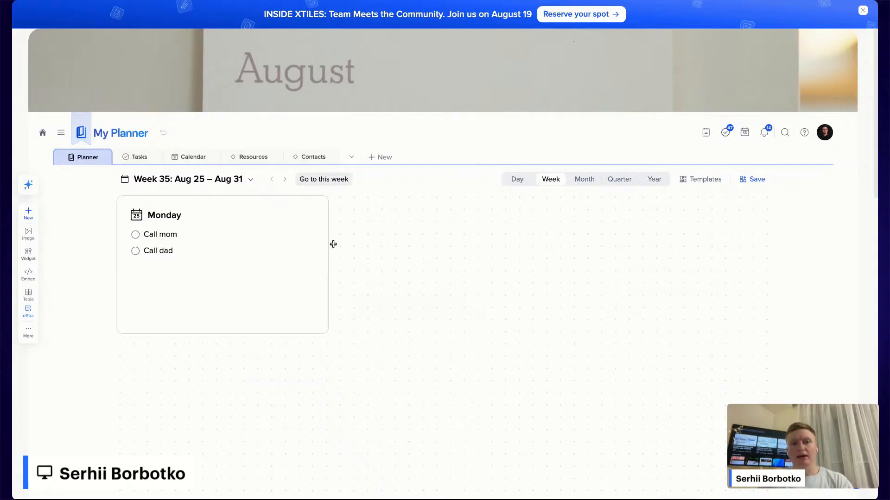
Step: Add the Wednesday, Tuesday, Thursday and Friday eXtra tiles to the Week 35 plan
click(28, 310)
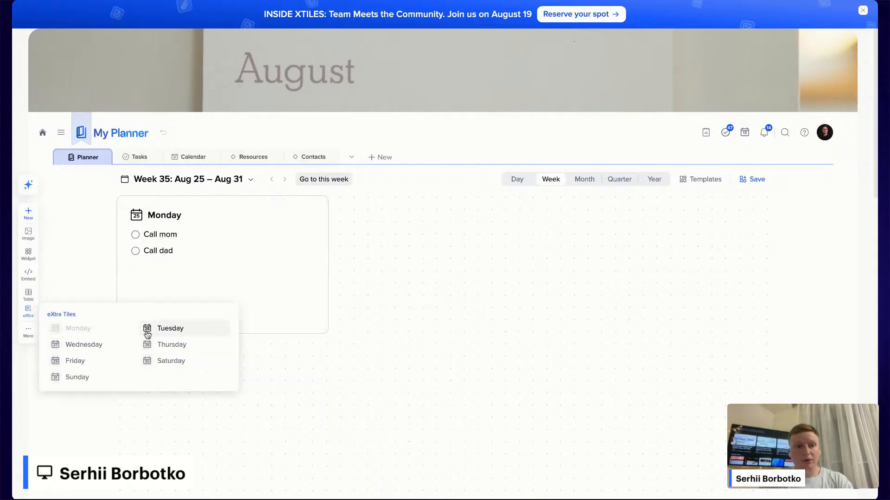
click(112, 346)
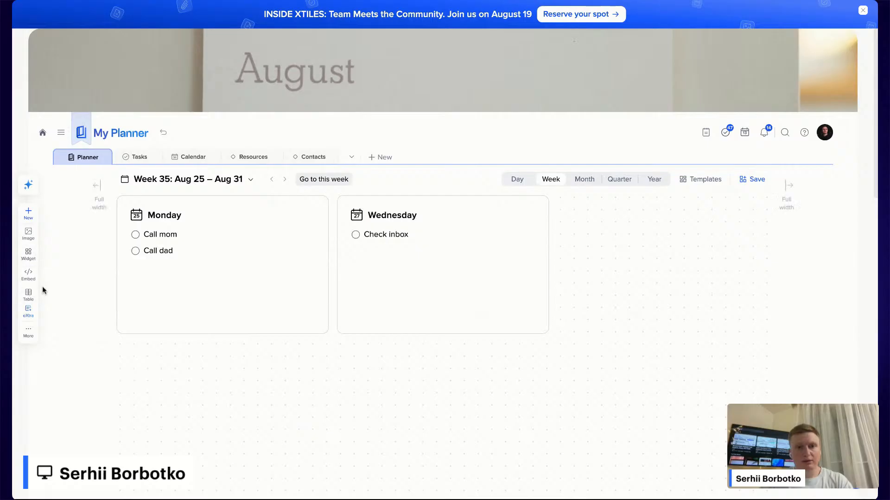
click(28, 311)
click(170, 327)
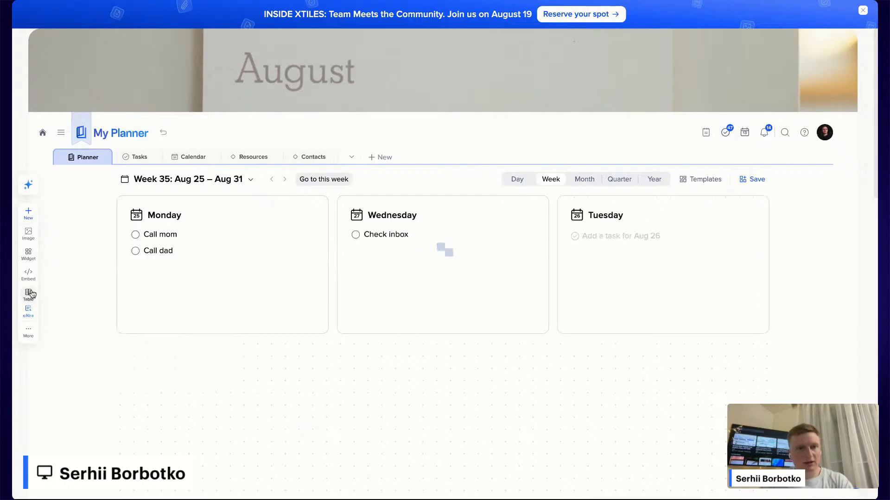
click(28, 310)
click(162, 345)
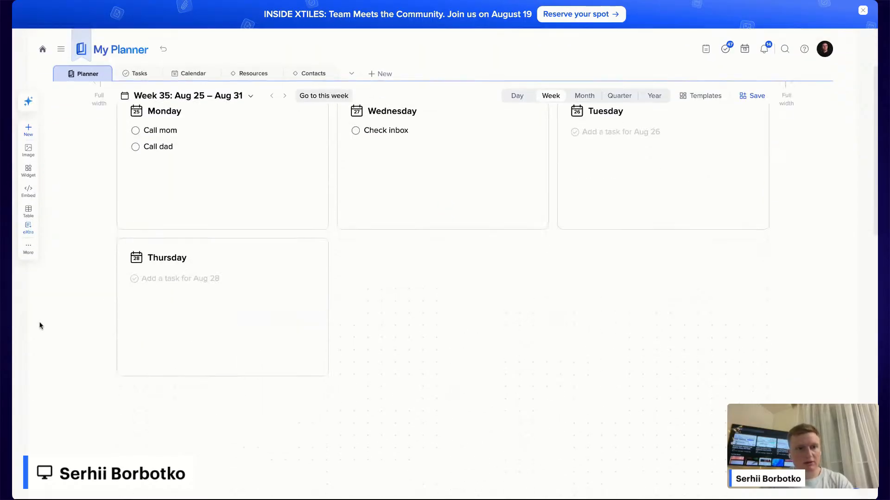
click(26, 228)
click(93, 277)
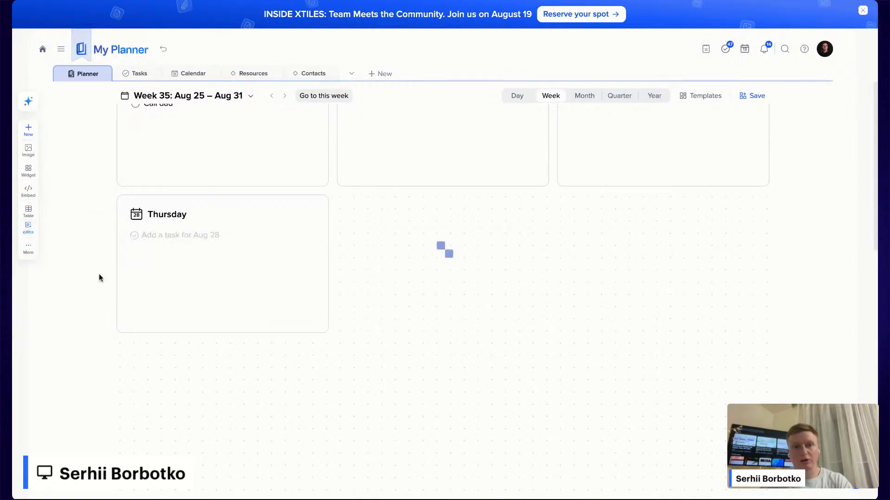
Step: Swap the Wednesday and Tuesday tiles in the Week 35 plan so Tuesday comes before Wednesday
click(437, 208)
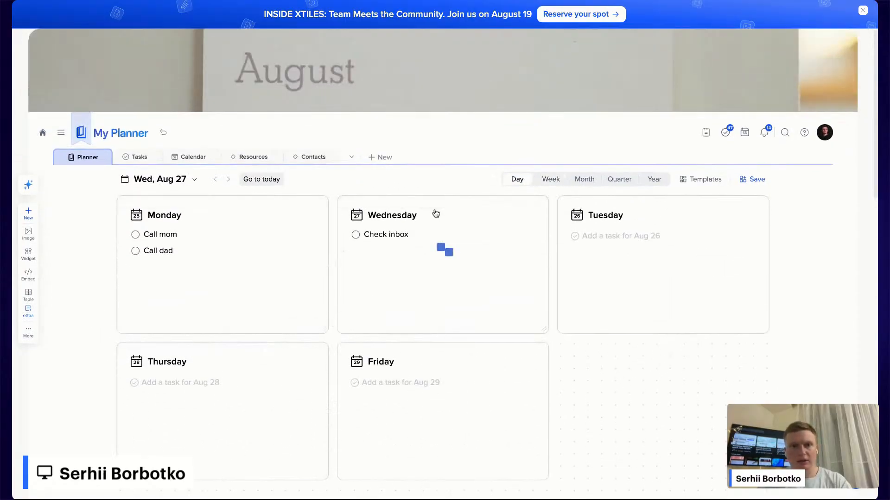
click(440, 199)
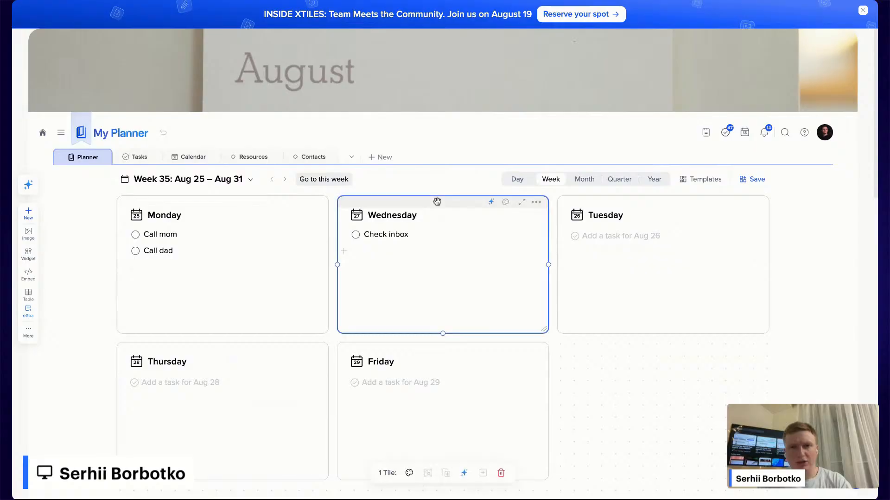
shift+click(611, 199)
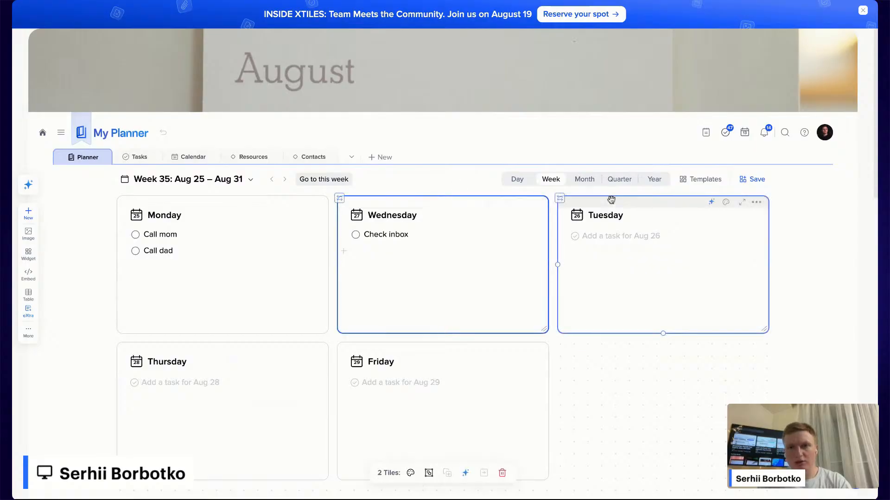
click(560, 199)
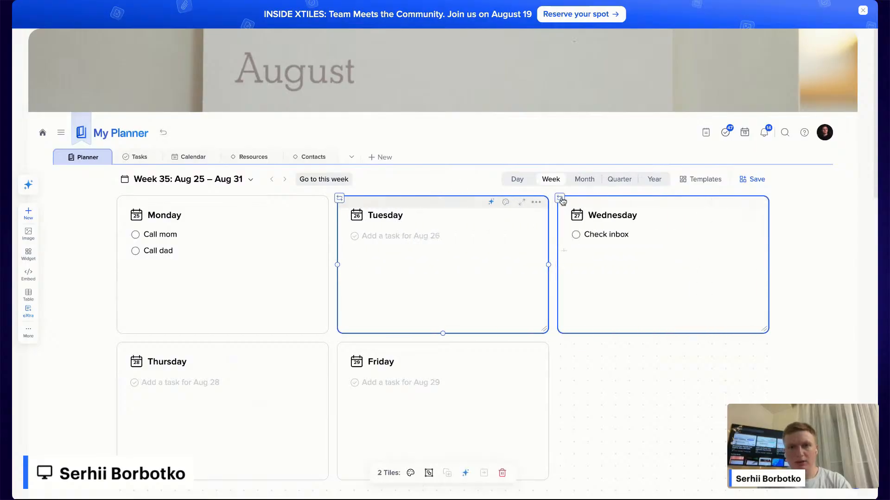
click(658, 410)
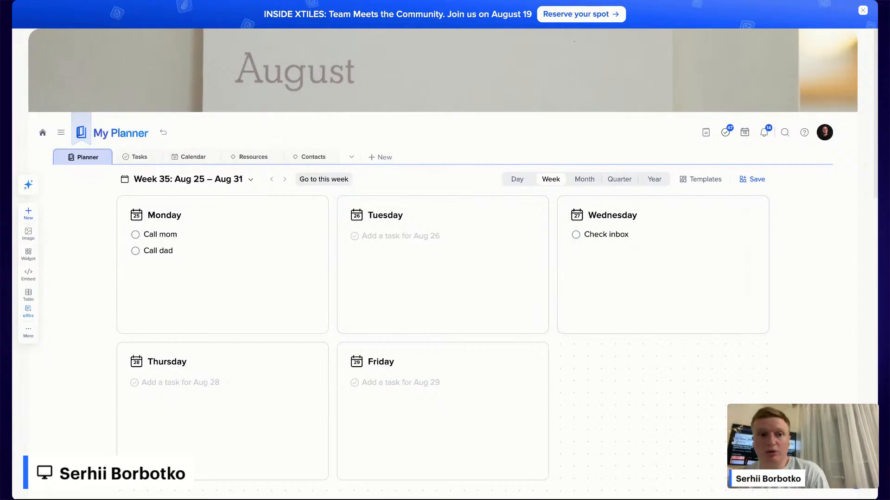
Step: Style the Monday, Wednesday and Friday tiles together with a bordered, filled background in a light grey custom project color
click(204, 201)
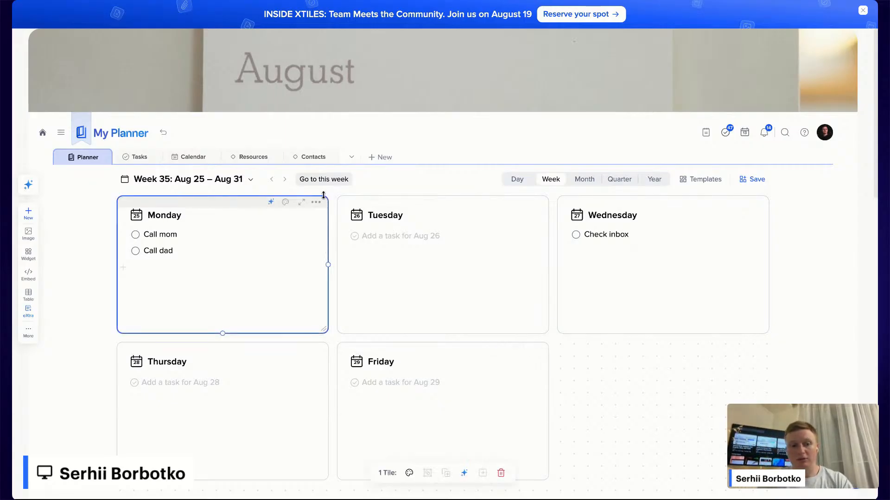
shift+click(639, 202)
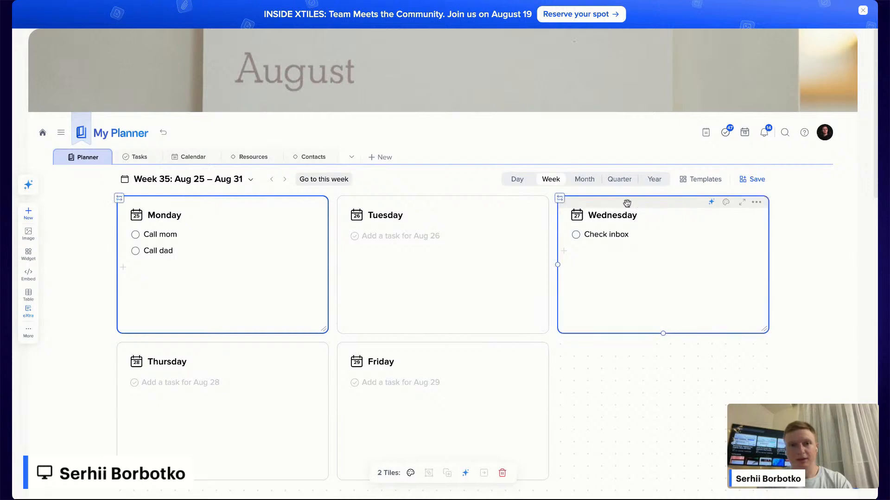
shift+click(392, 354)
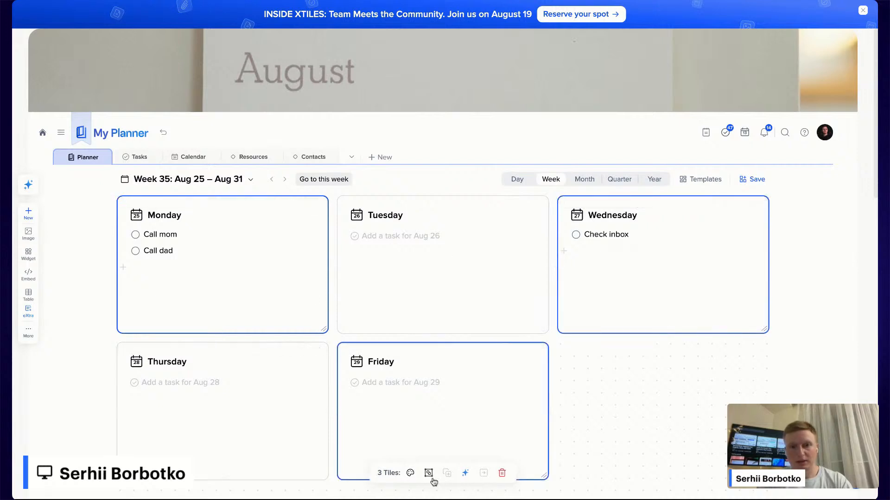
click(410, 473)
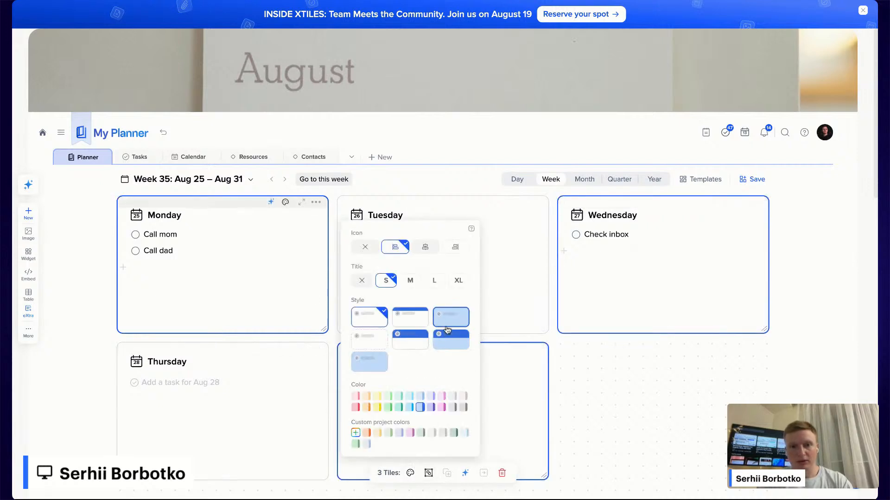
click(420, 320)
click(453, 433)
click(434, 433)
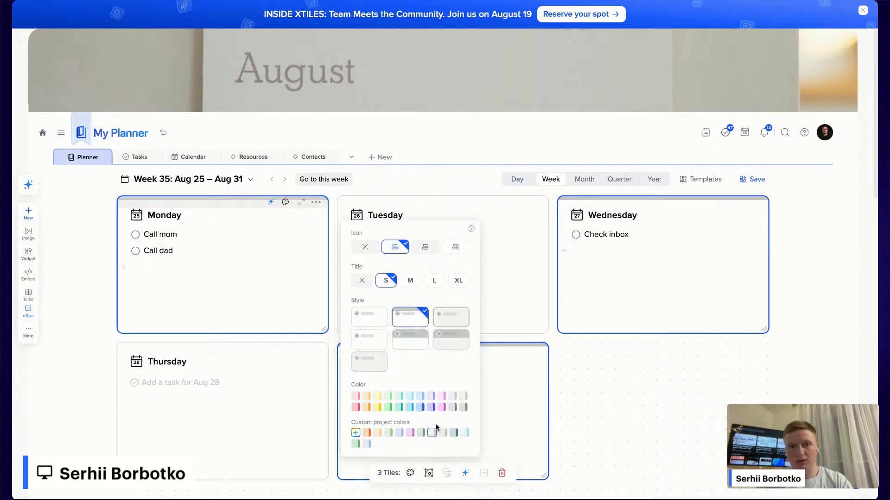
click(450, 318)
click(649, 449)
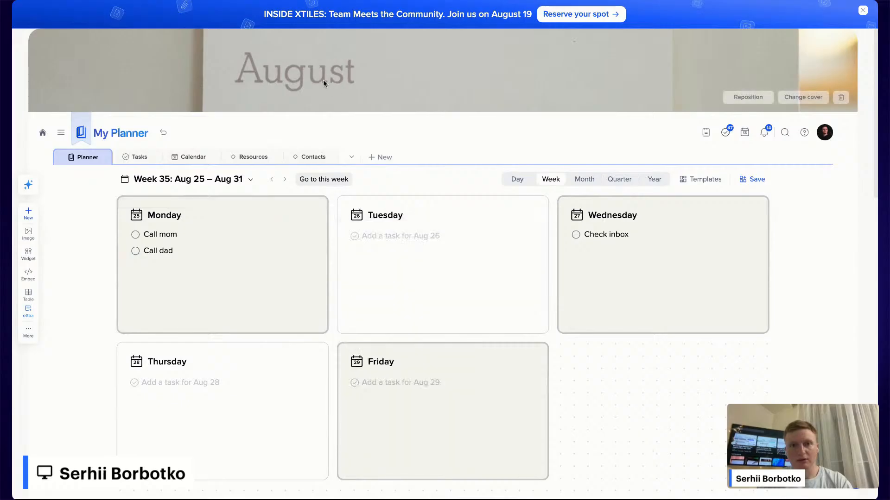
Step: Give the Tuesday and Thursday tiles a grey custom project color and the filled style with a darker header band
click(381, 200)
shift+click(229, 348)
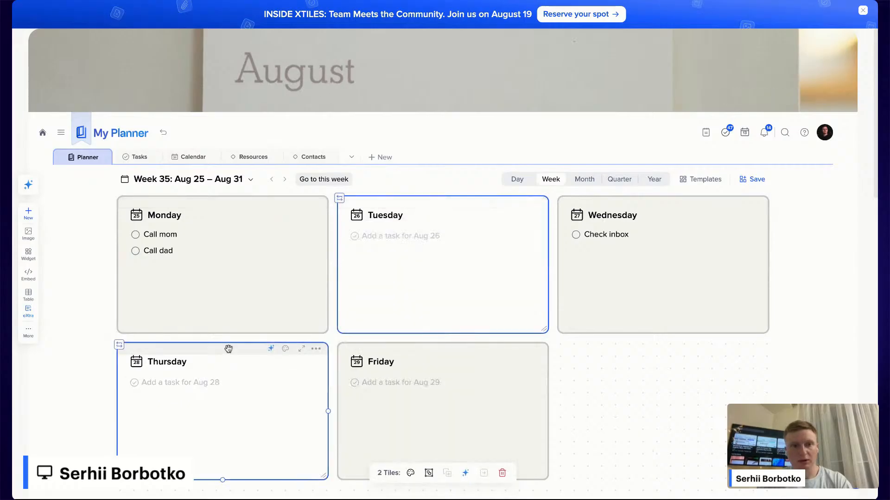
click(284, 350)
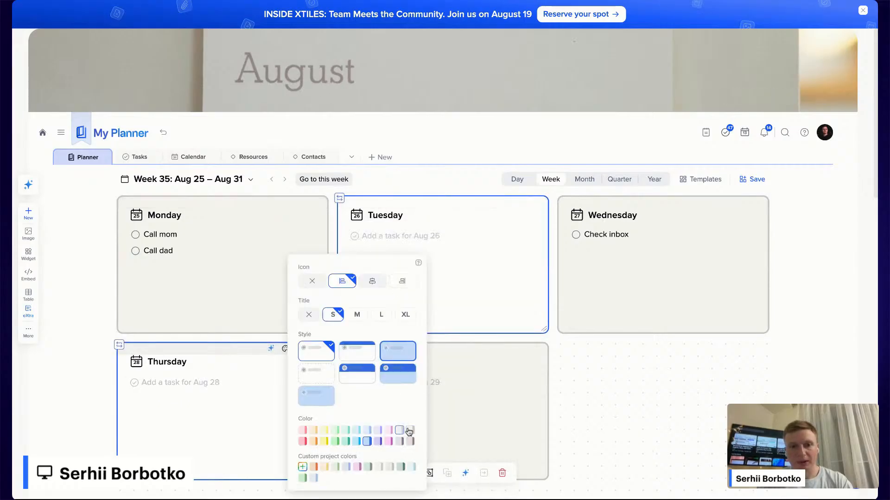
click(389, 467)
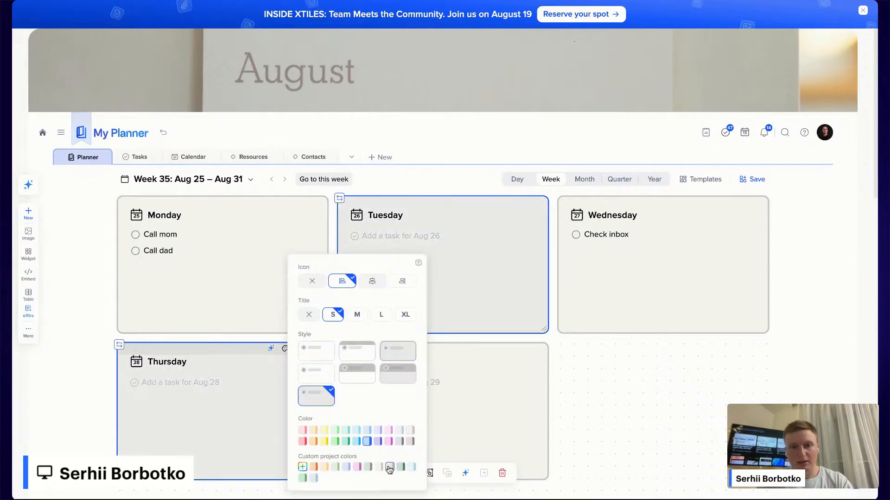
click(391, 370)
click(649, 424)
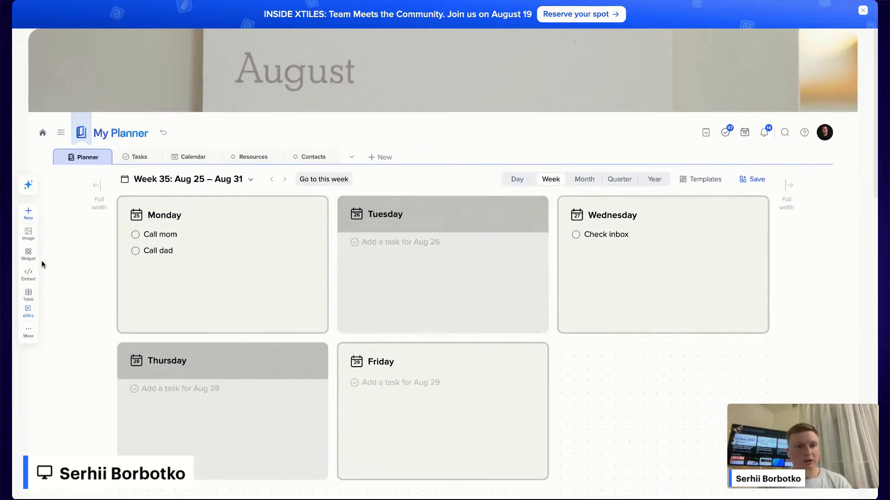
Step: Add an image tile beside Friday, using the "DO SOMETHING GREAT" picture from an Unsplash search for "do something"
scroll(304, 371, down, 2)
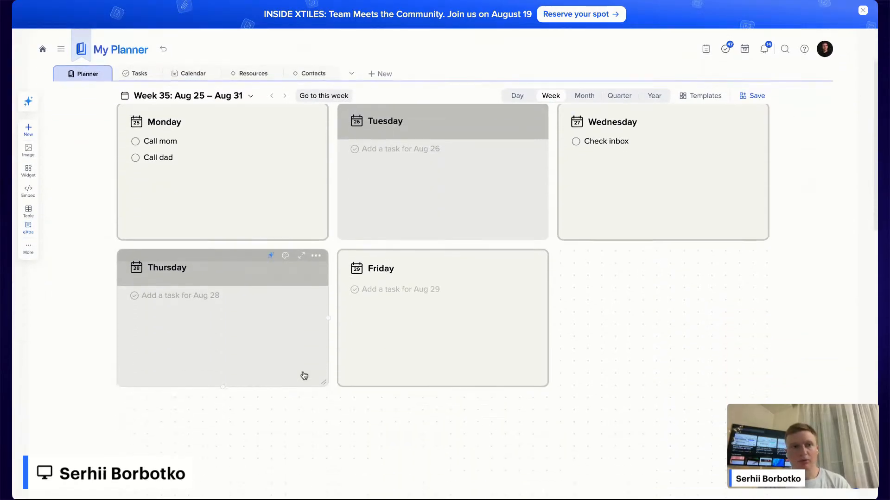
scroll(84, 228, up, 2)
click(31, 234)
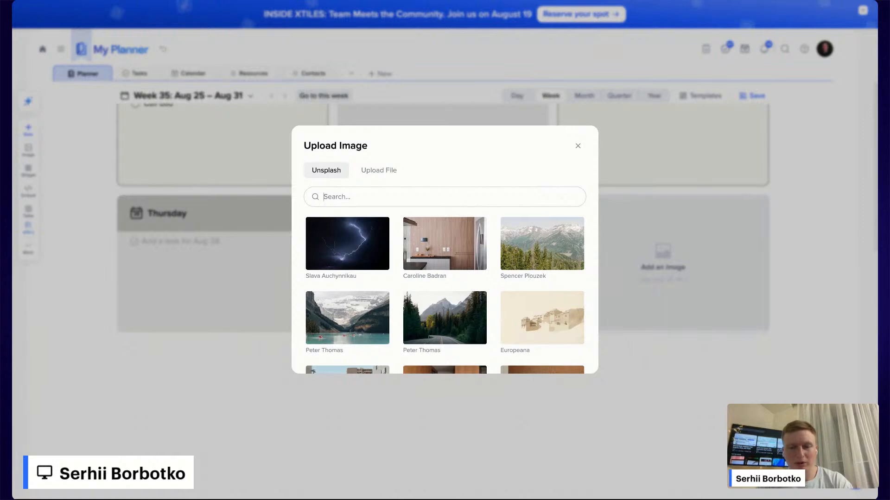
text(do something)
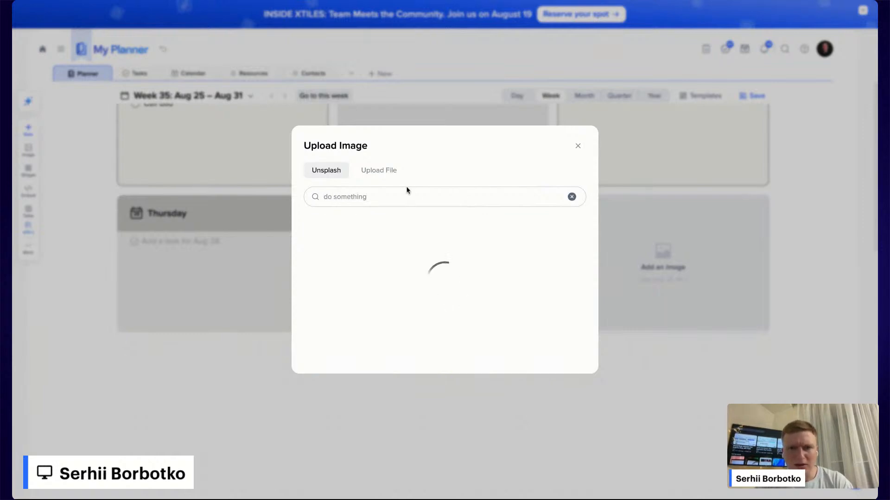
click(342, 259)
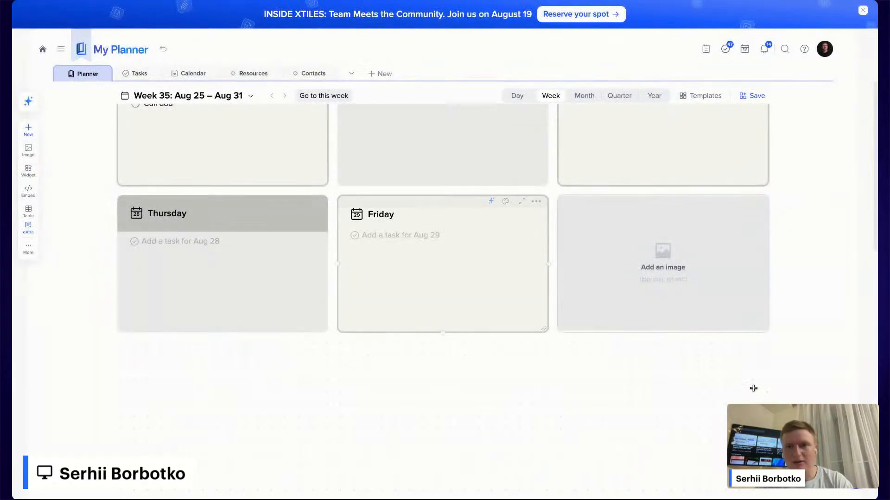
scroll(761, 363, up, 2)
scroll(761, 364, up, 3)
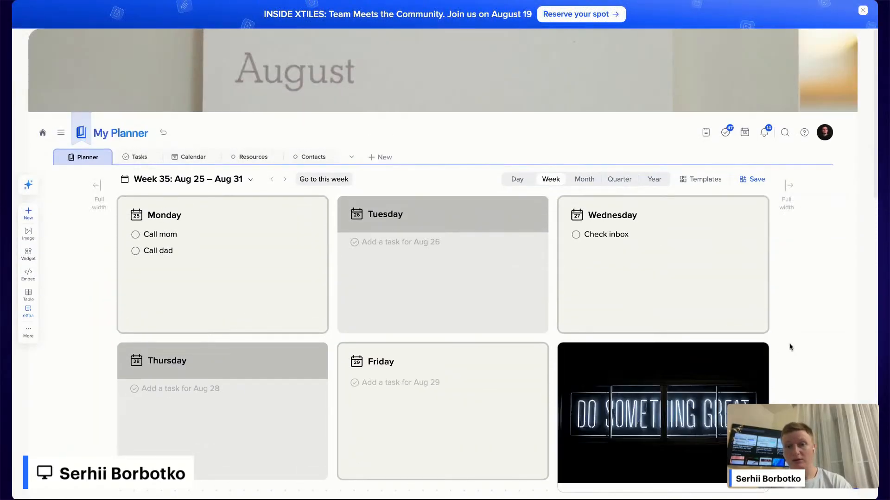
scroll(790, 347, down, 1)
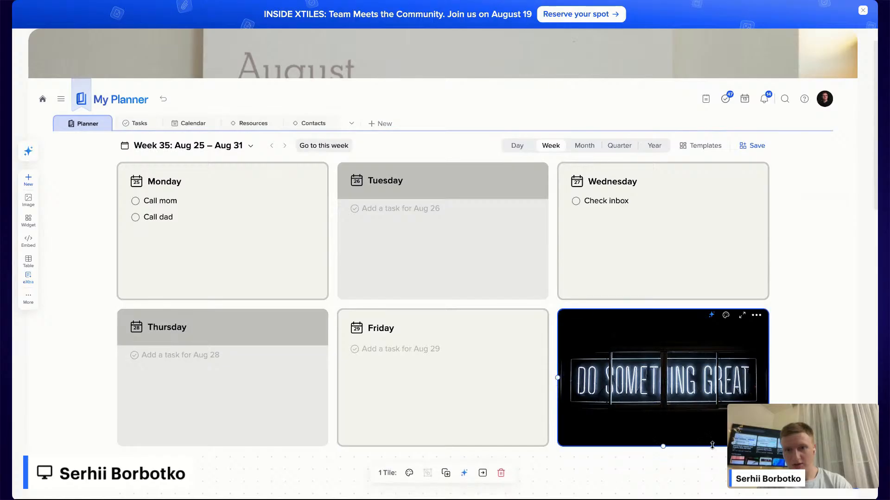
scroll(782, 372, up, 2)
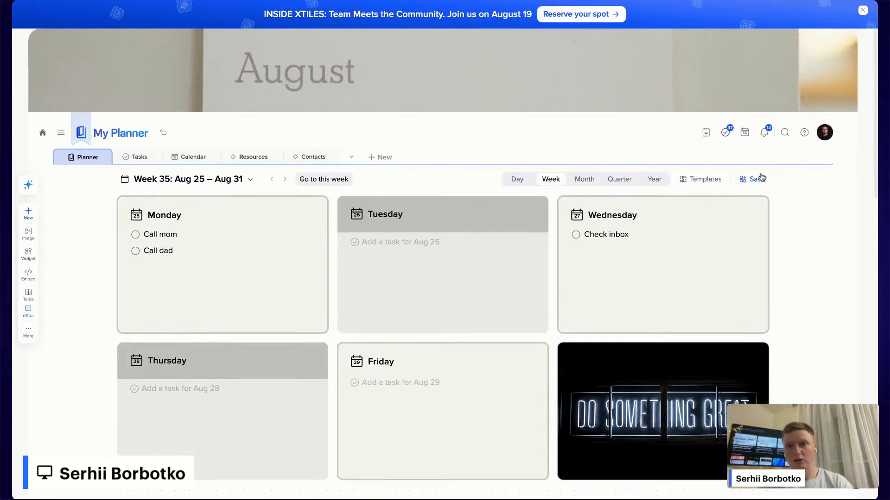
Step: Save the Week 35 layout as the default weekly template and go to Week 36
click(757, 180)
click(504, 269)
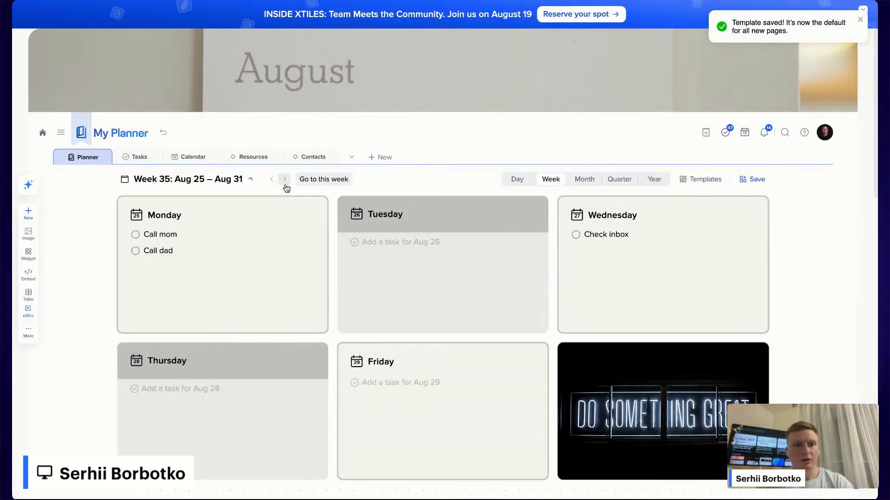
click(284, 179)
scroll(610, 275, down, 2)
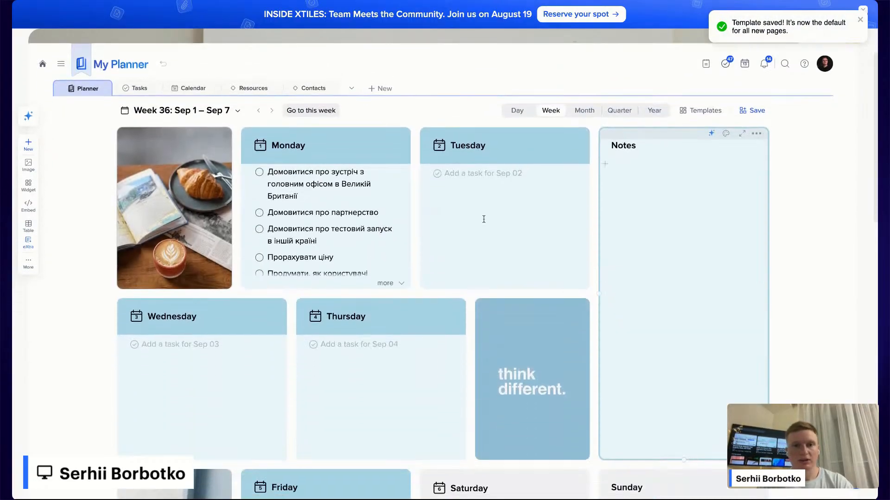
scroll(612, 273, up, 2)
Step: Apply the saved default template 2025-W35 to Week 36, replacing its current planner layout
click(704, 179)
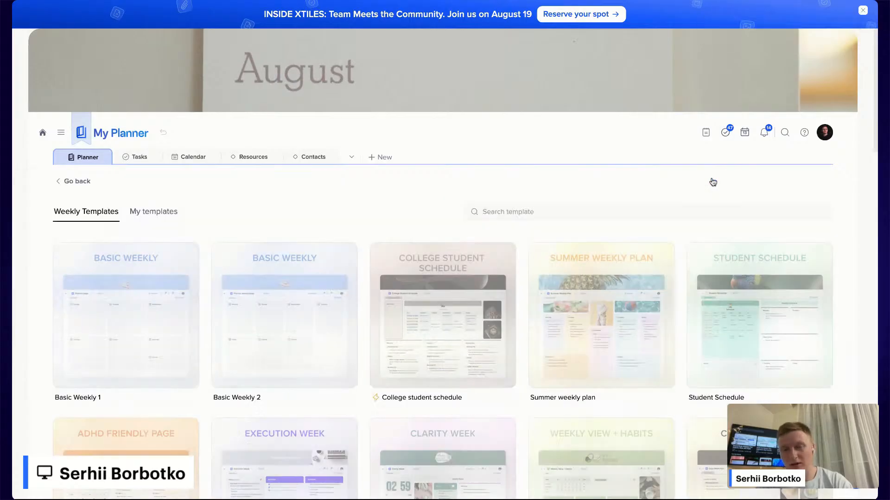
click(159, 211)
mouse_move(122, 274)
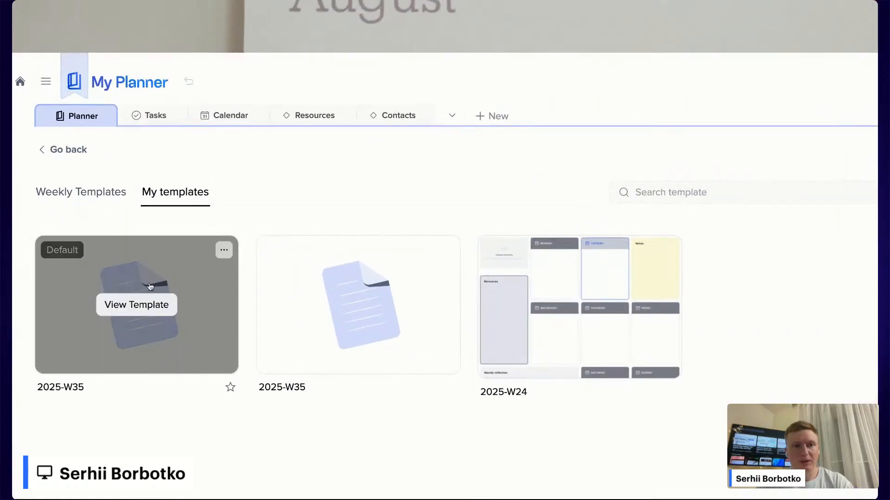
click(145, 306)
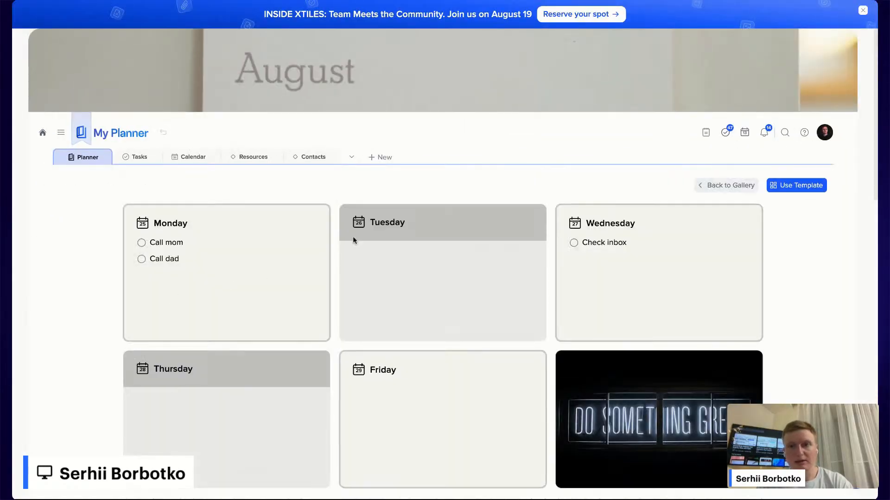
click(798, 186)
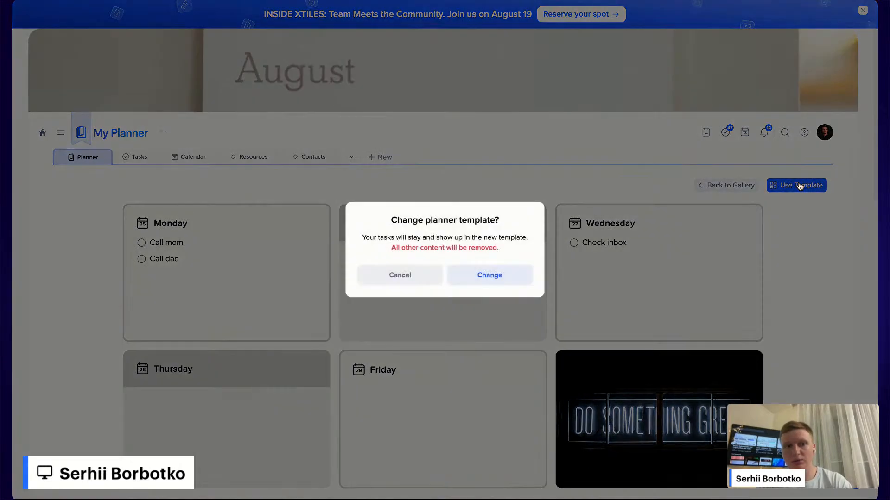
click(507, 277)
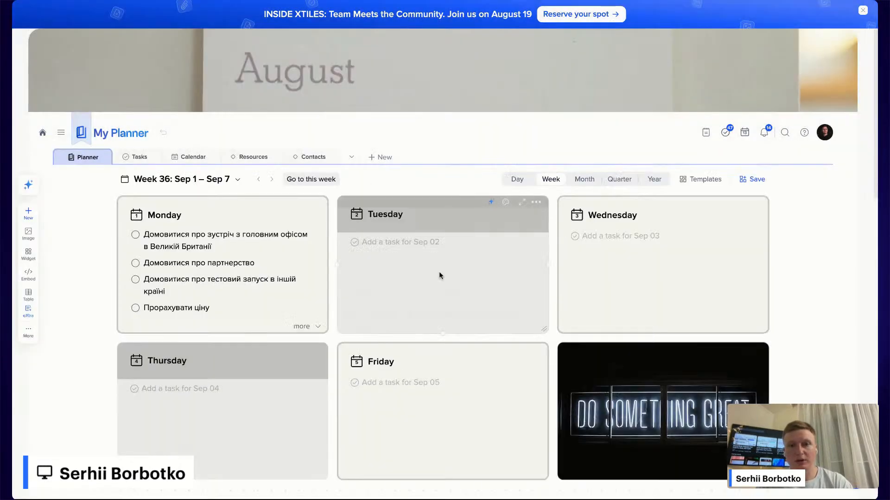
Step: Return to Week 35 and look over its tiles and the week picker
click(262, 183)
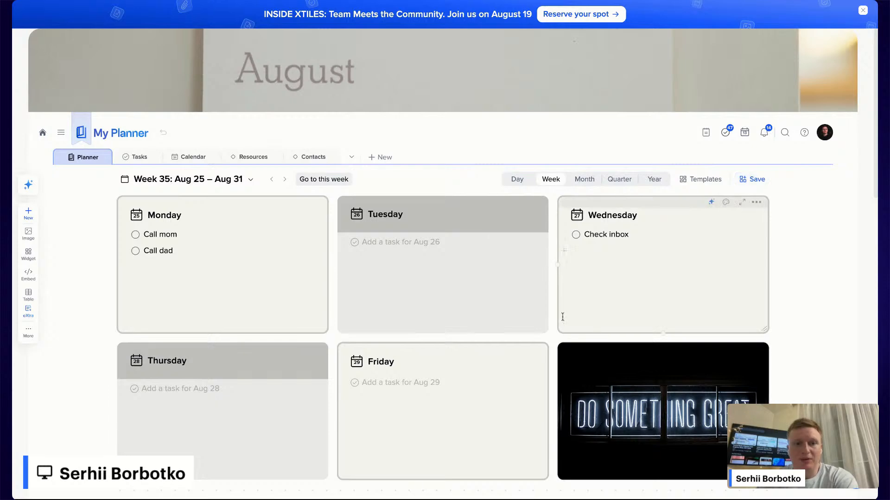
scroll(463, 260, down, 1)
scroll(345, 219, up, 1)
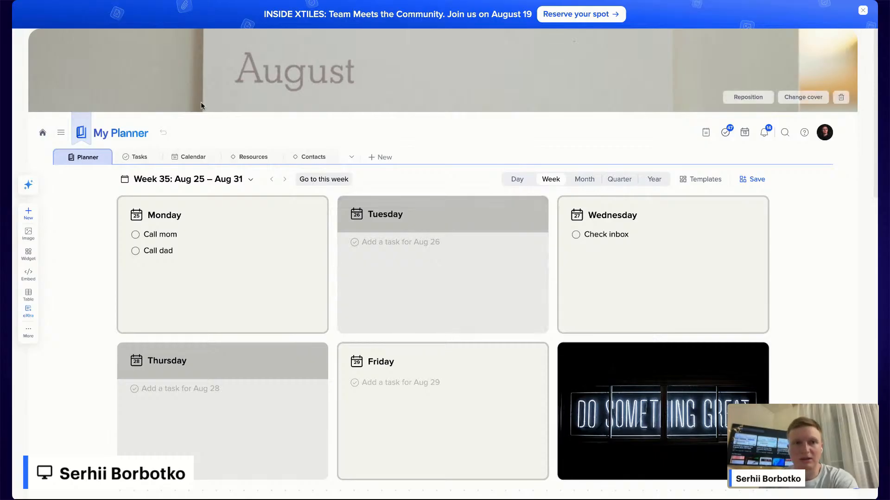
click(205, 180)
click(538, 297)
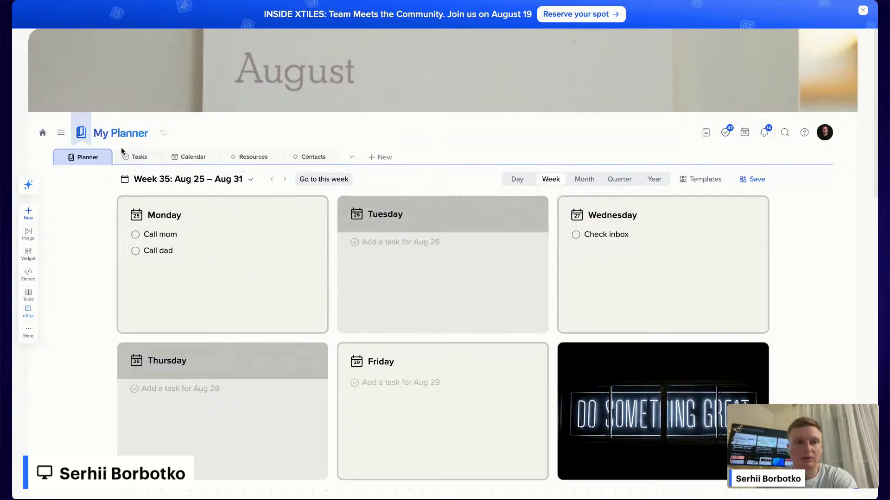
scroll(121, 149, up, 5)
scroll(162, 162, down, 5)
click(179, 179)
click(380, 329)
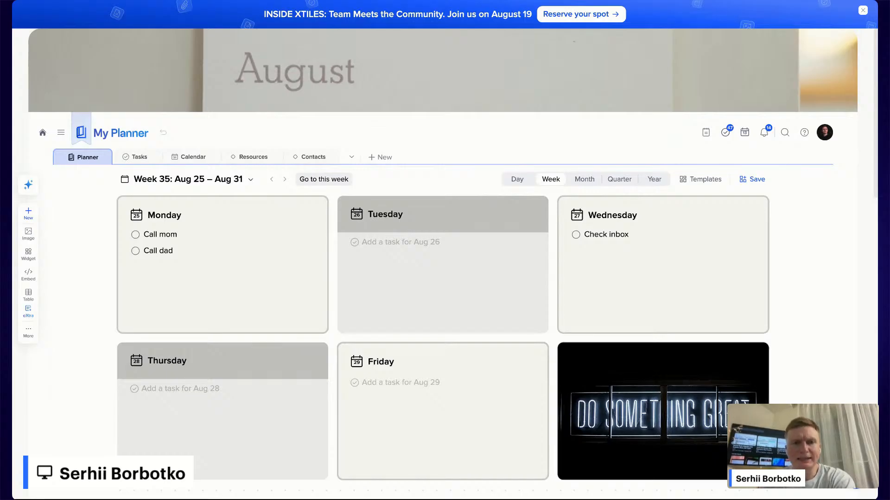
scroll(443, 264, down, 4)
scroll(442, 264, up, 4)
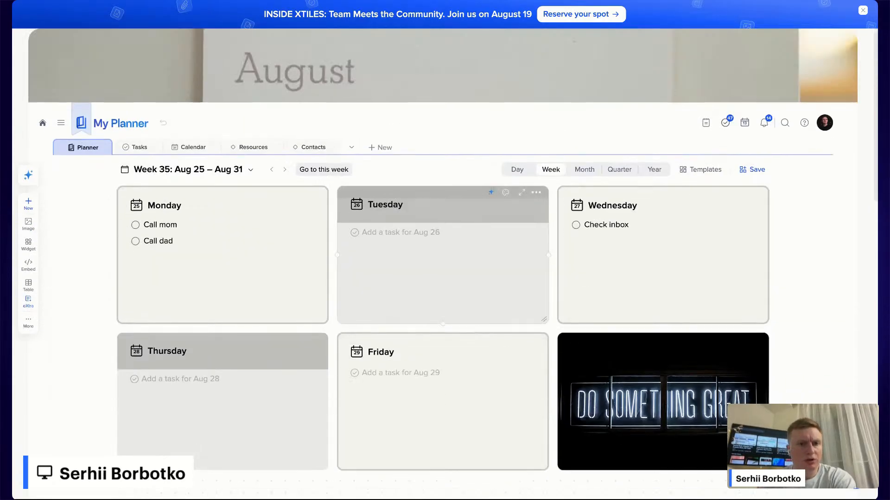
Step: Draw a blank tile directly below Thursday in the Week 35 layout, matching the width of the day tiles
scroll(442, 264, down, 4)
drag(122, 302, 326, 443)
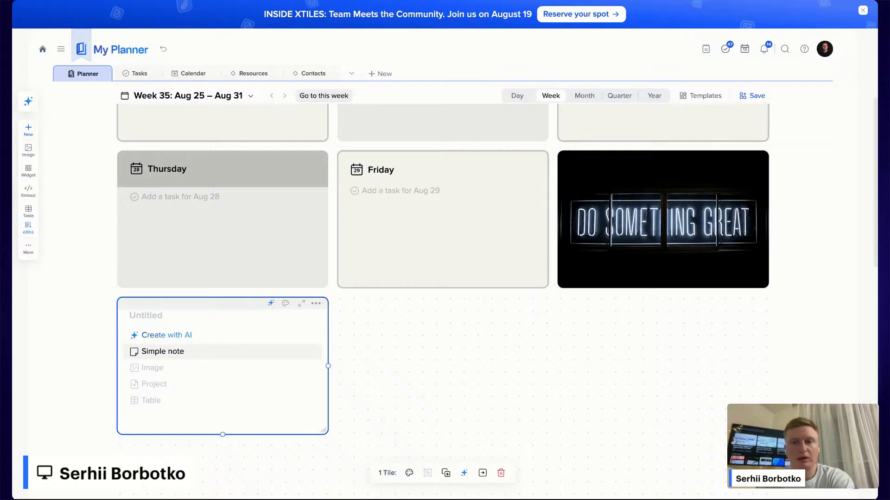
Step: Enable the Projects system tab in My Planner and open the Projects database
scroll(255, 287, up, 5)
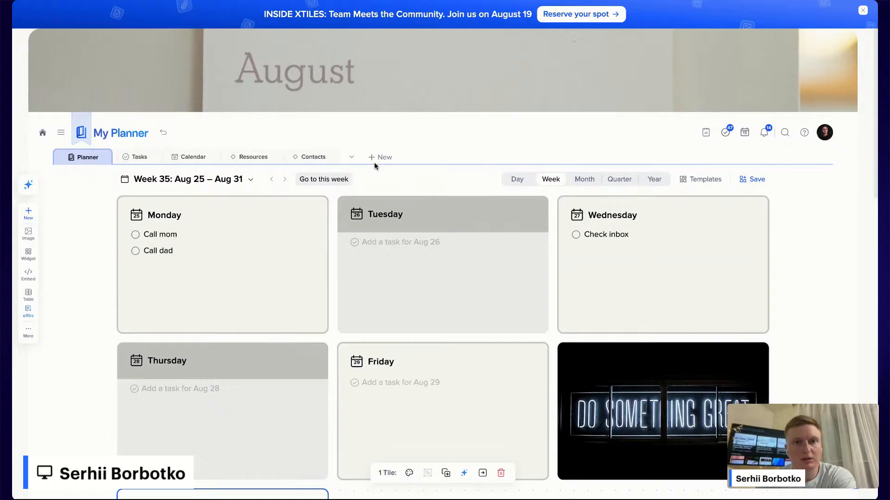
click(352, 157)
click(429, 213)
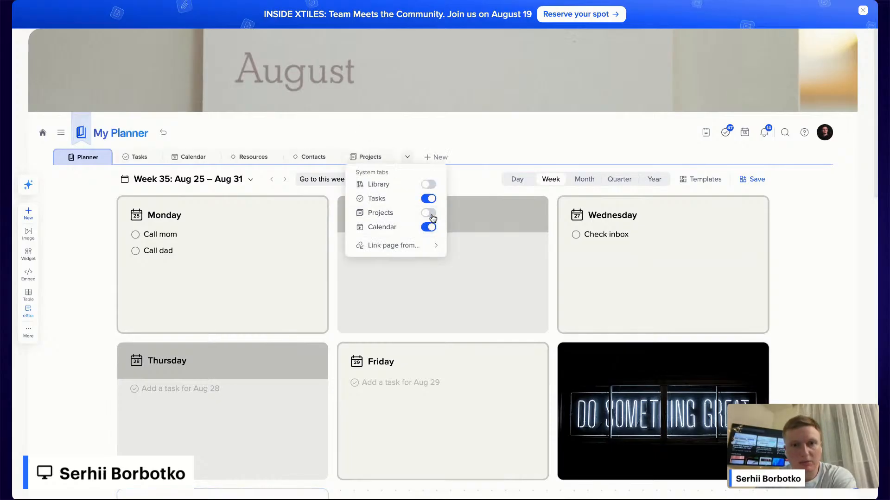
click(370, 157)
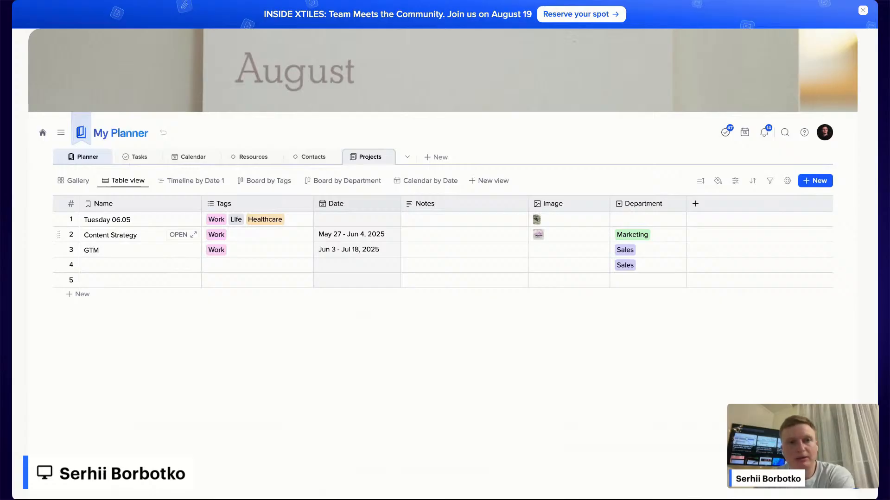
Step: Create a new page of type Table from scratch, then open its first row's page and close it again
click(437, 157)
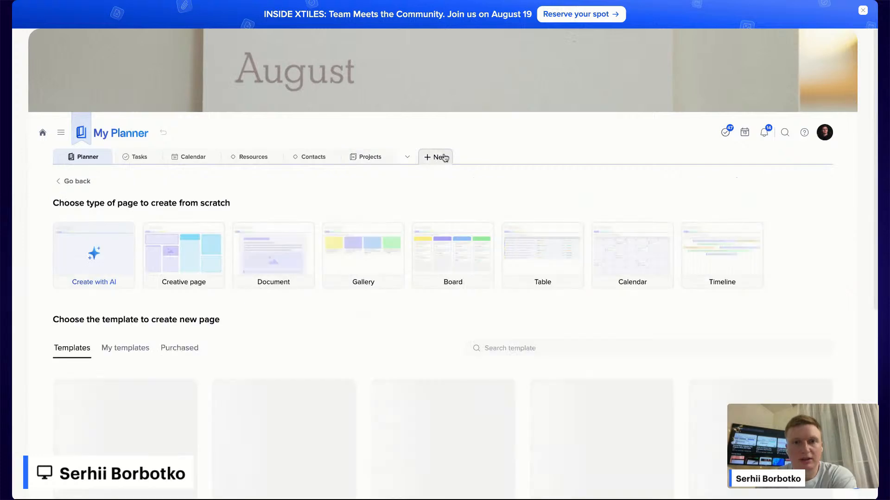
click(542, 241)
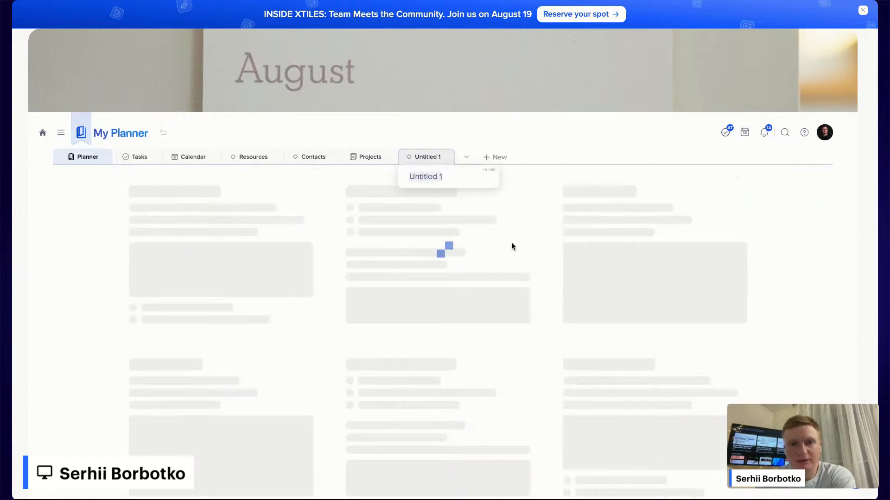
click(181, 221)
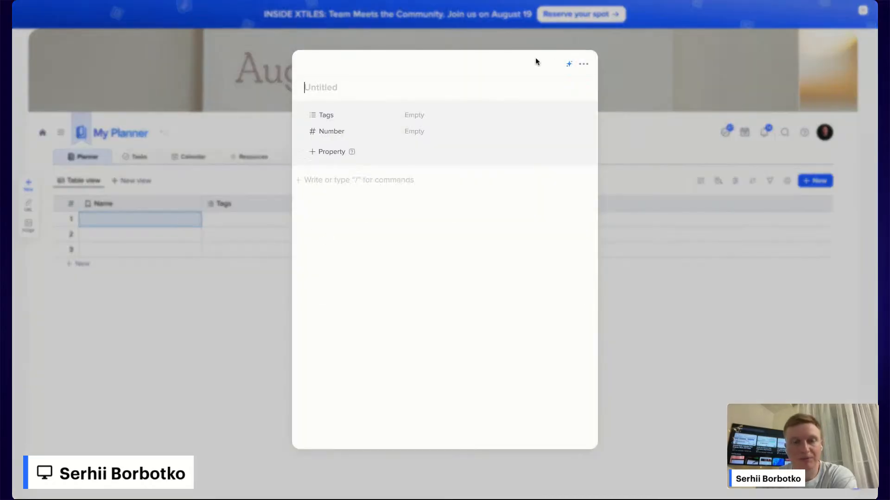
click(641, 182)
Step: Open the unnamed project in row 4 of the Projects table and draw two blank tiles side by side on its page
click(370, 157)
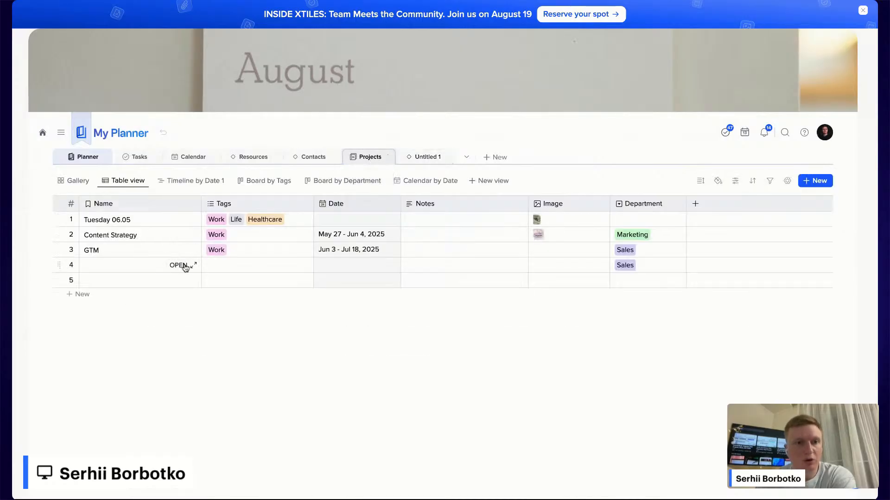
click(184, 265)
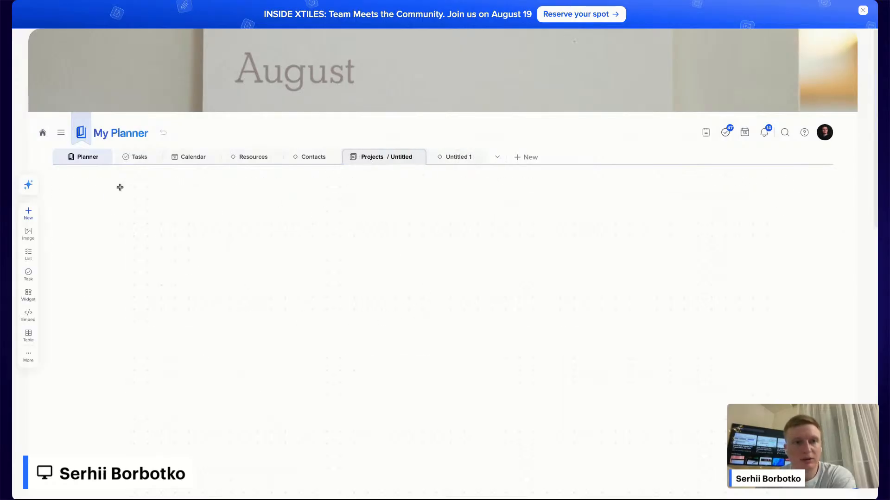
drag(146, 186, 297, 389)
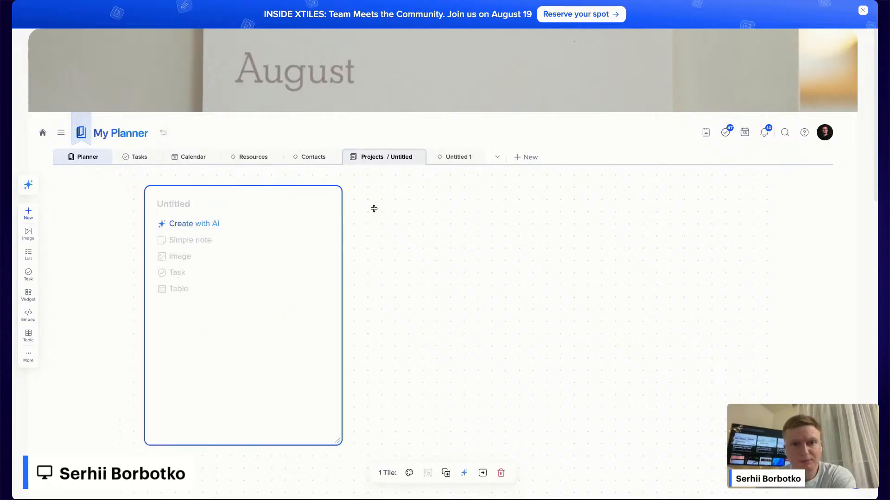
drag(356, 189, 488, 445)
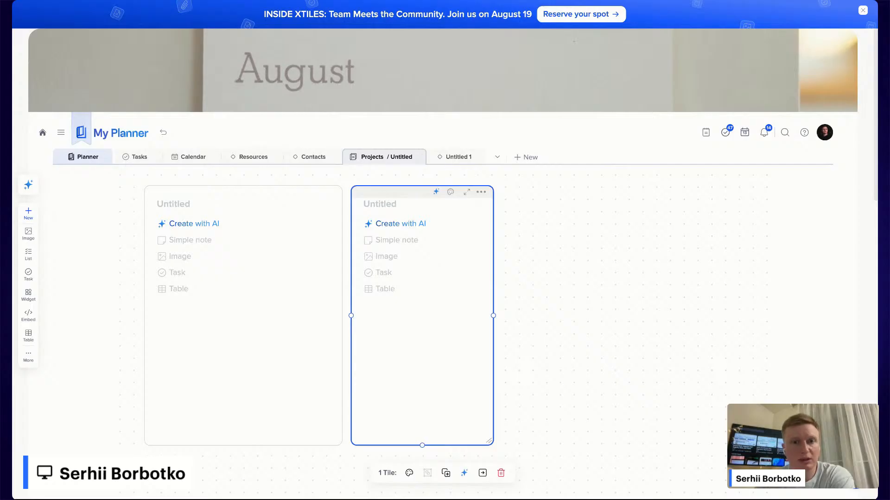
Step: Look at the Projects gallery, return to the weekly planner and open Monday's day page for Aug 25
click(378, 158)
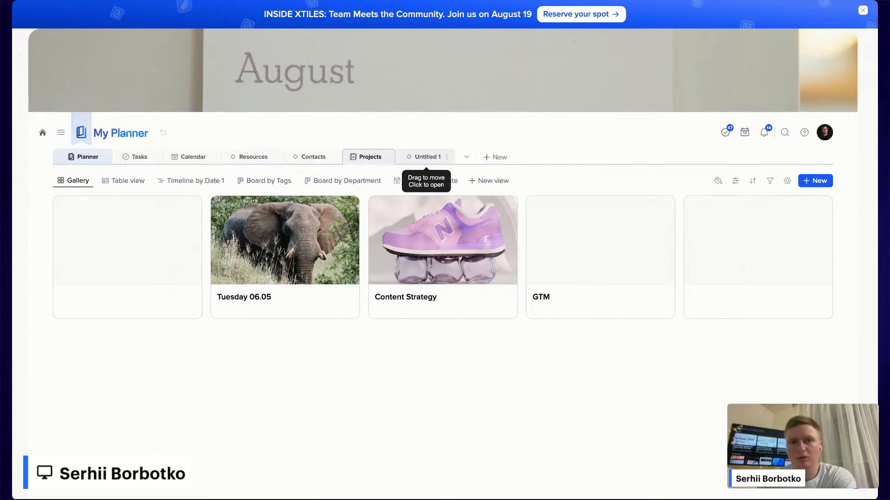
click(83, 158)
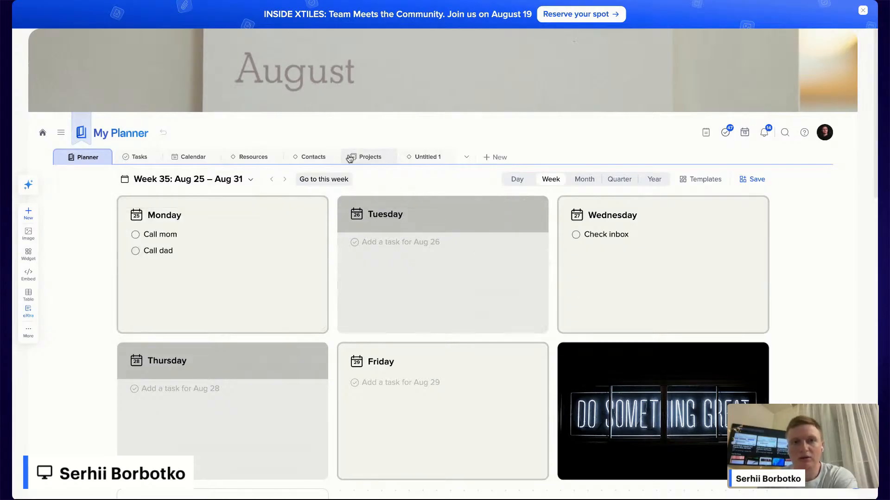
click(369, 158)
click(72, 156)
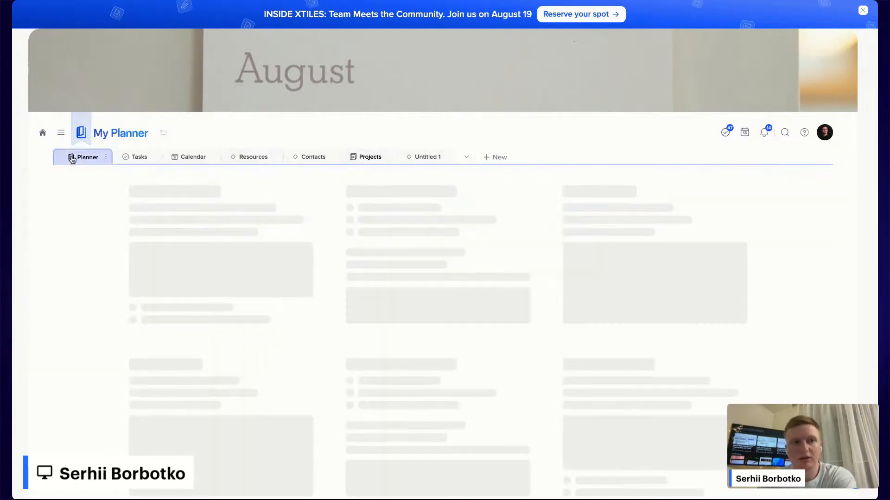
click(163, 218)
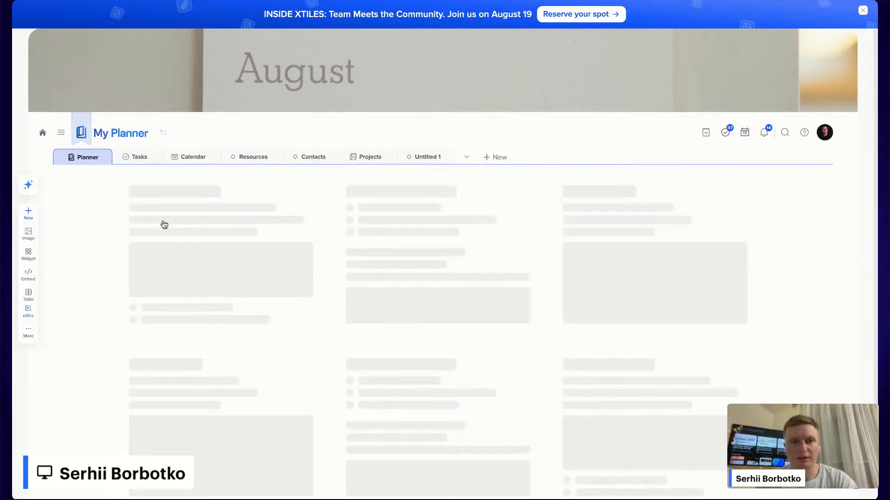
Step: Insert a Project item in the Current projects tile of the Aug 25 day page
scroll(391, 352, down, 2)
click(236, 340)
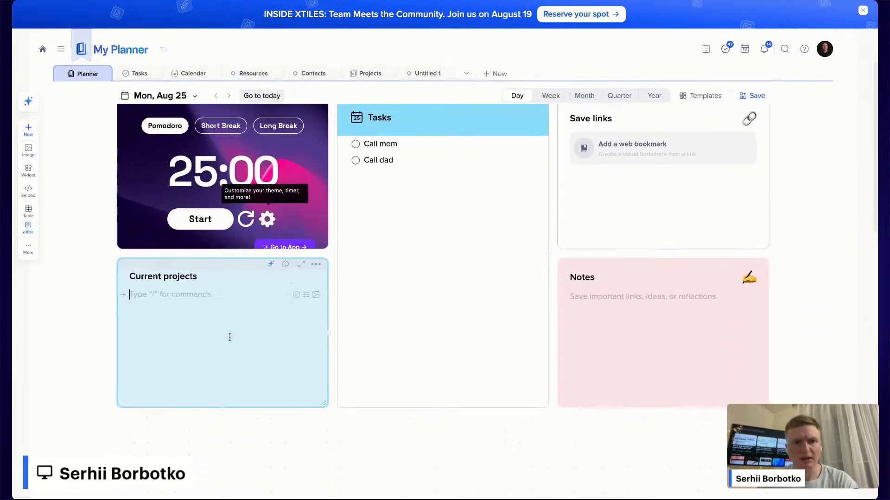
scroll(199, 185, up, 2)
click(193, 181)
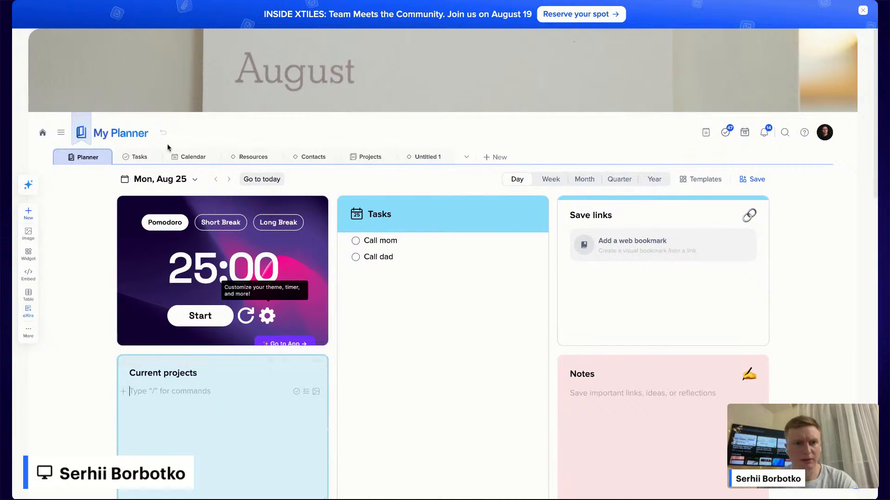
scroll(180, 389, down, 1)
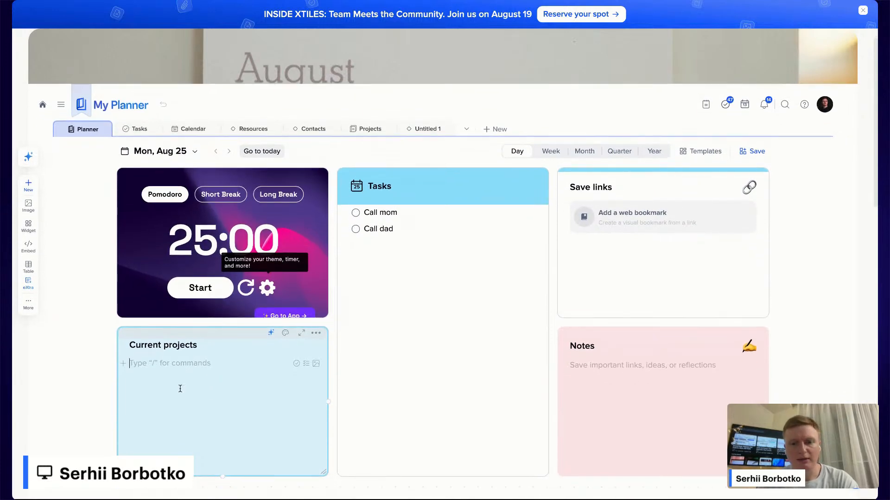
text(/)
text(p)
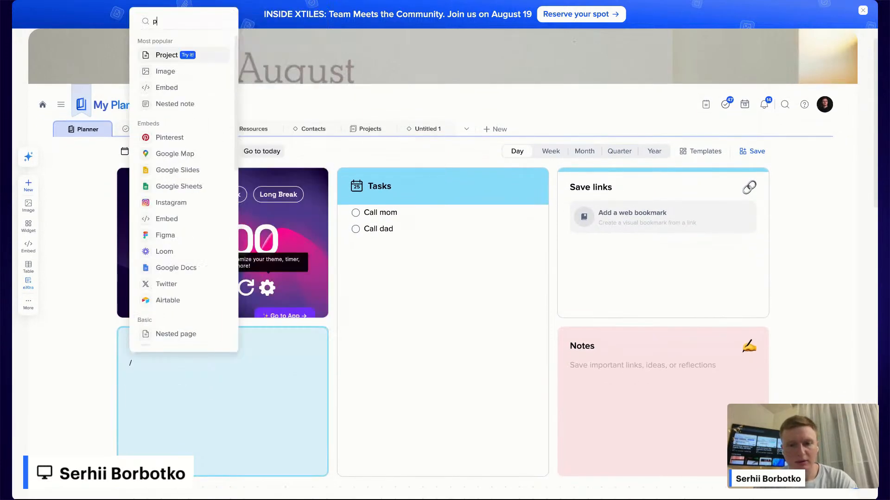
text(ro)
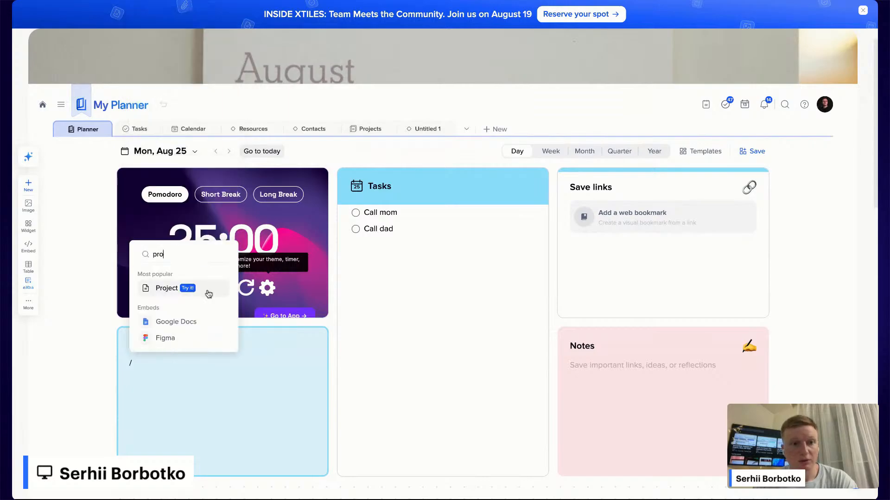
click(208, 293)
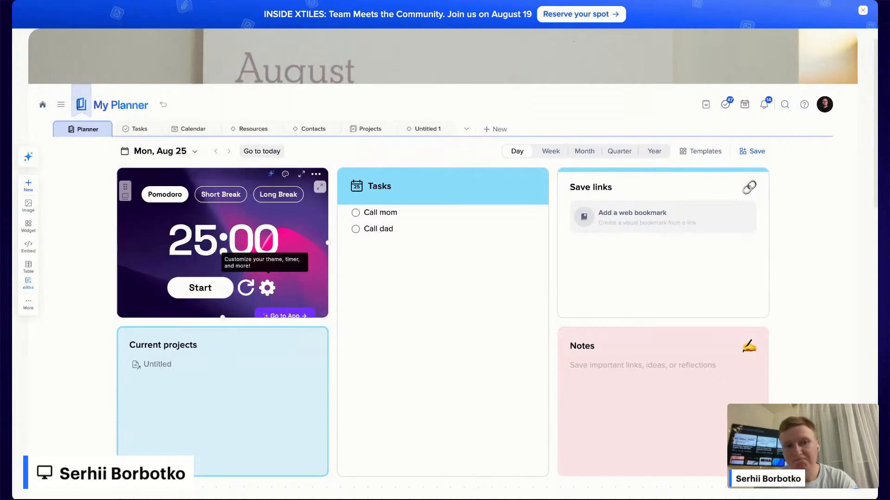
Step: Name the new project in Current projects "Gym"
text(Gym)
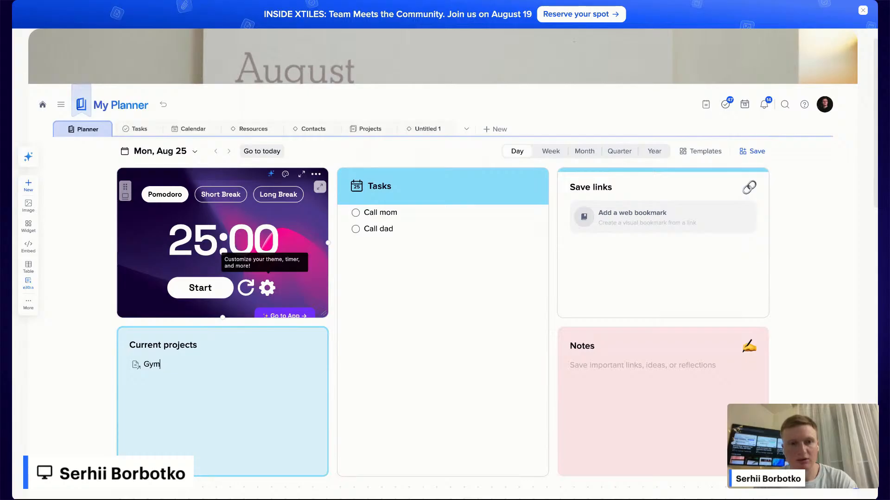
text( ses)
key(BackSpace)
key(BackSpace)
key(BackSpace)
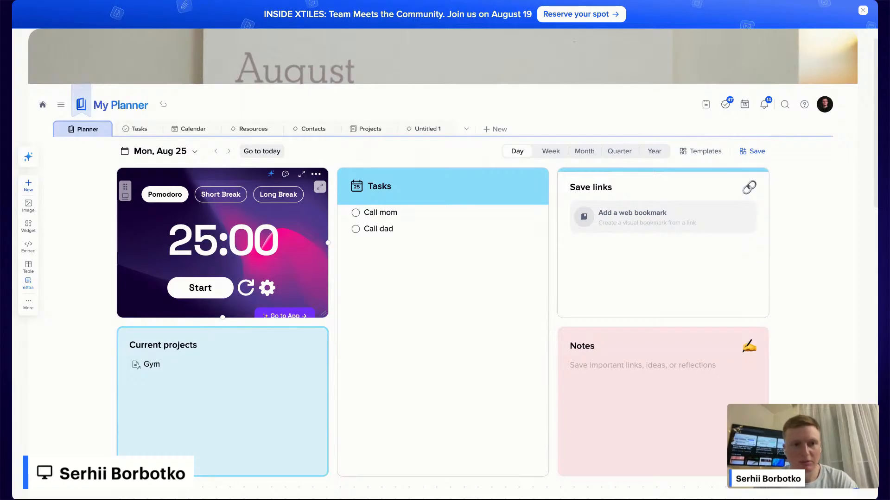
Step: Open the Gym project page and draw one large blank tile on it
click(151, 365)
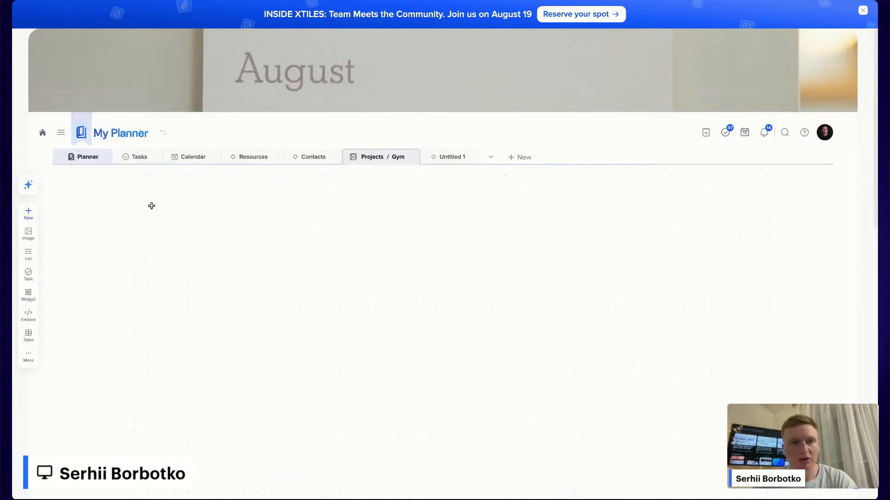
drag(119, 180, 399, 420)
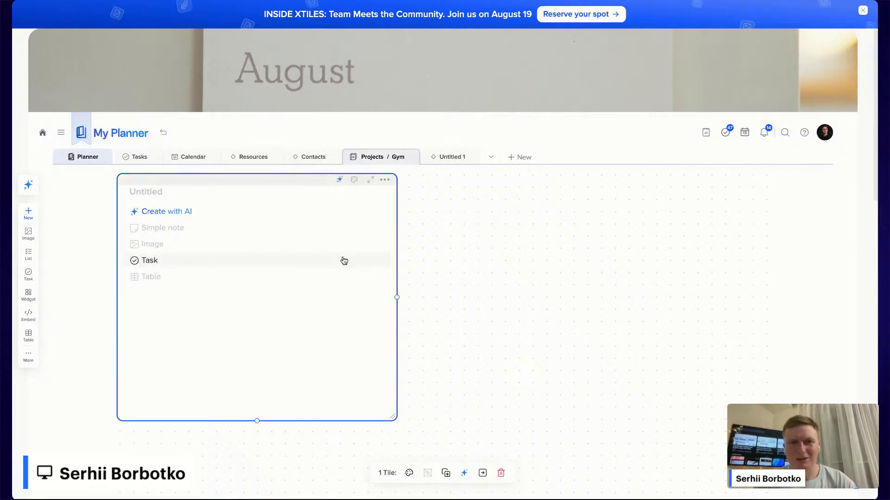
Step: Return to the Projects database and check the Gym entry in both the gallery and table views
click(371, 156)
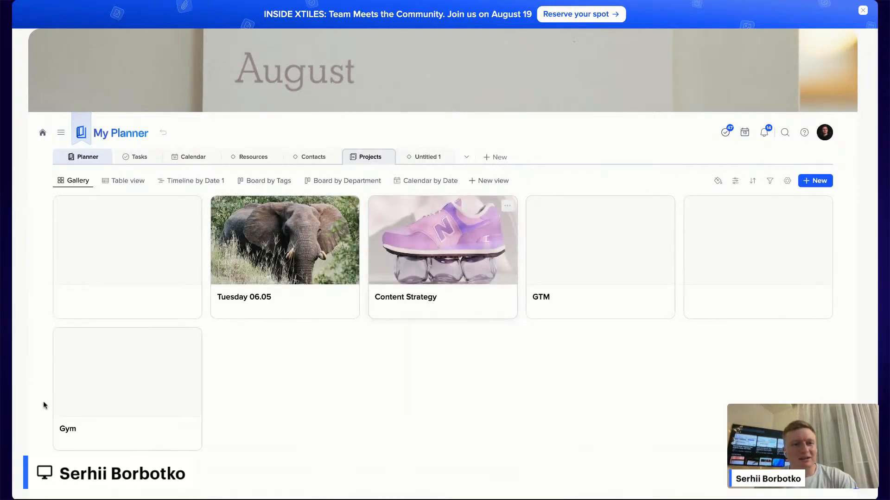
click(127, 185)
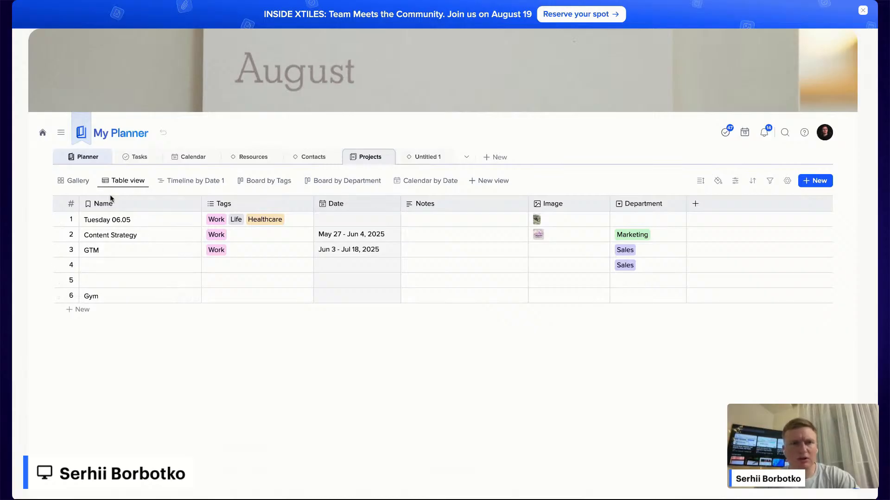
click(84, 184)
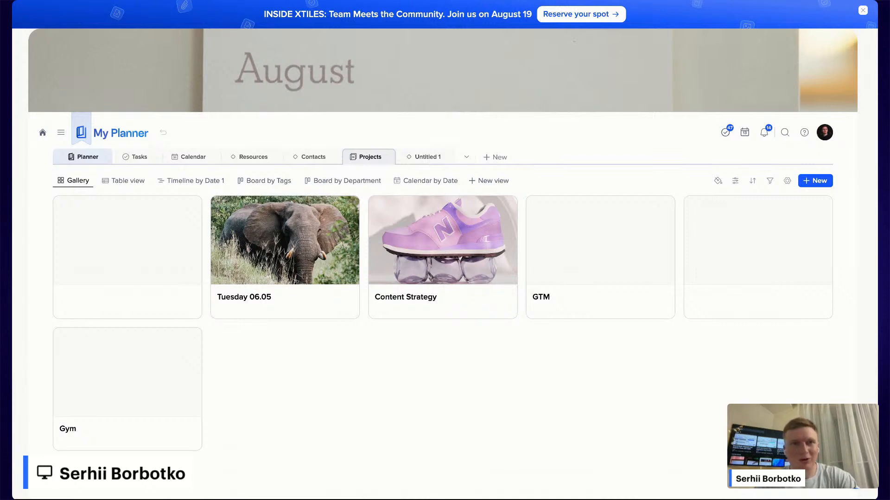
Step: Enable the Library system tab in My Planner
click(467, 157)
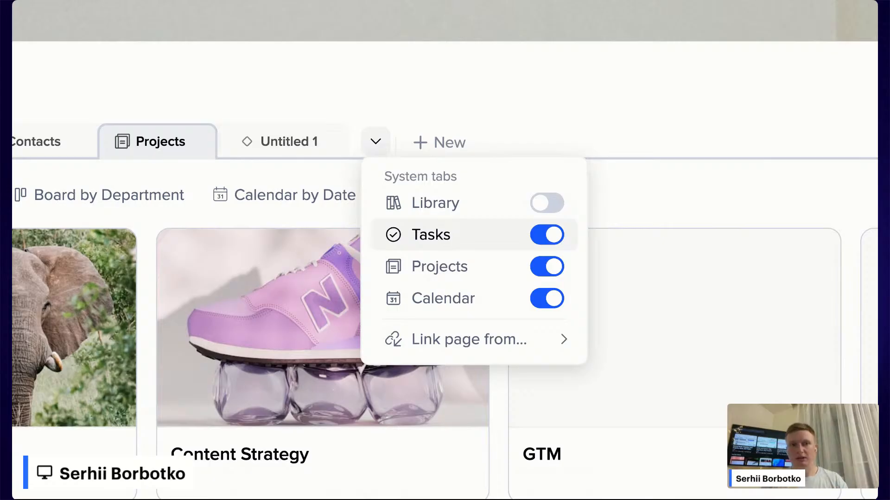
click(552, 204)
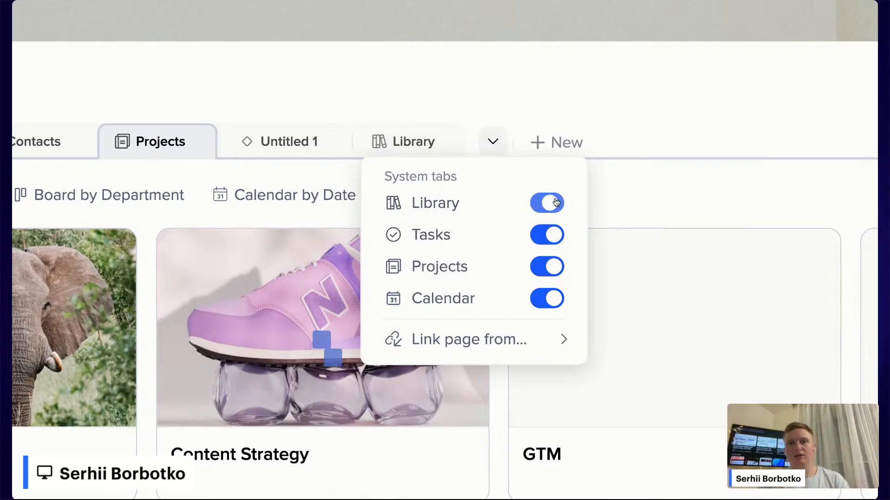
click(555, 113)
scroll(400, 88, down, 5)
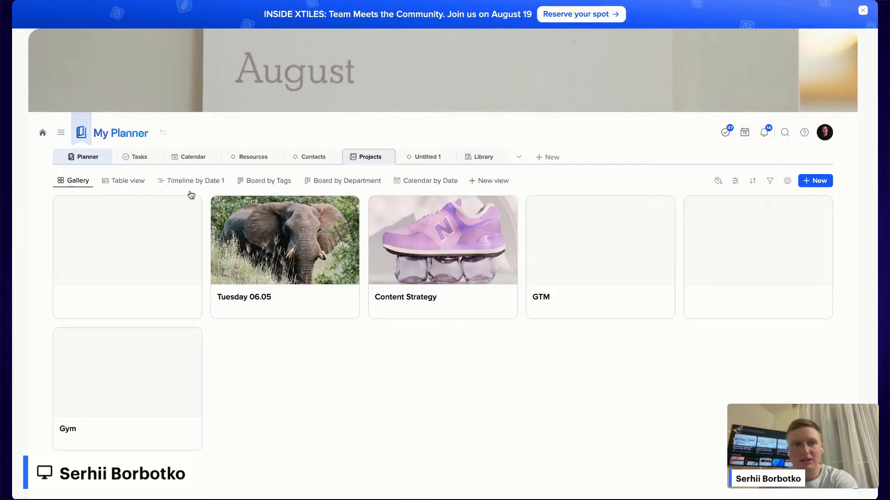
Step: Paste the copied link to the Wikipedia article Parkinson's law into Save links on the Aug 25 day page, then open the Library
click(86, 157)
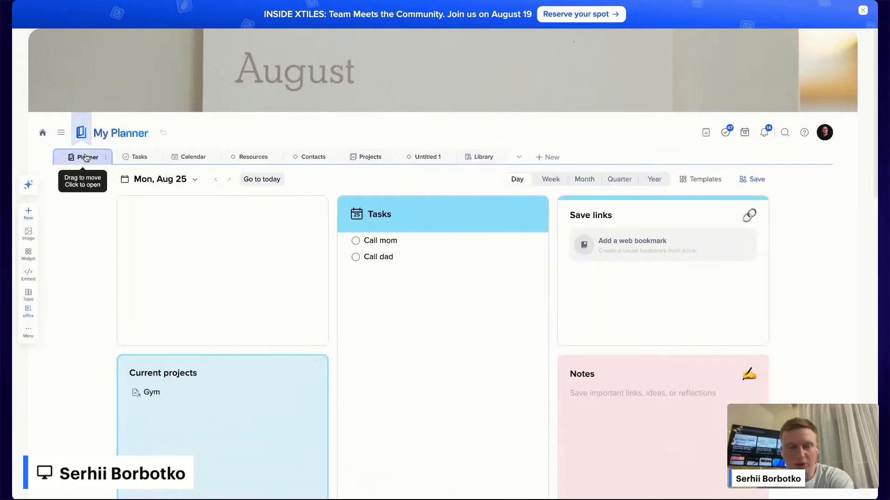
scroll(260, 341, down, 1)
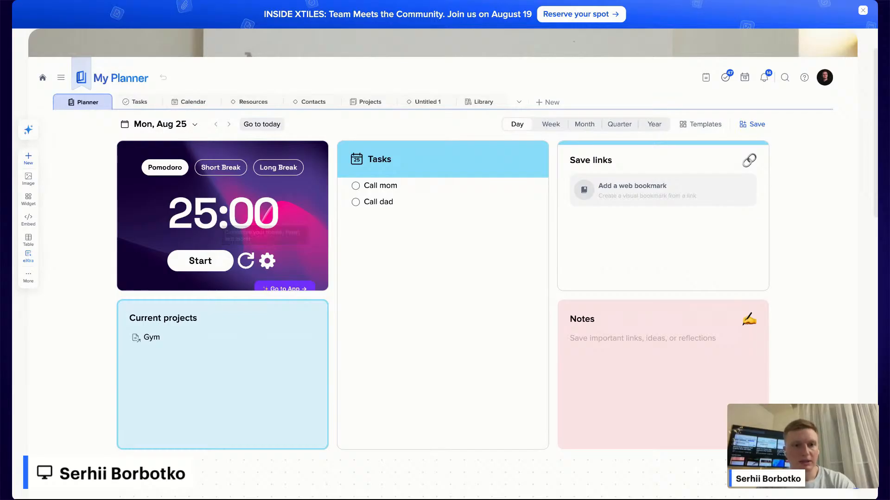
click(204, 388)
click(662, 255)
key(ctrl+v)
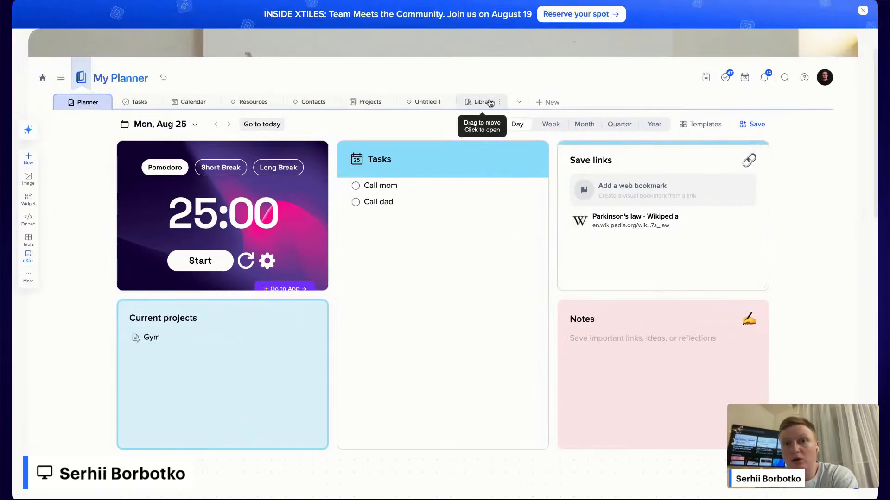
click(490, 102)
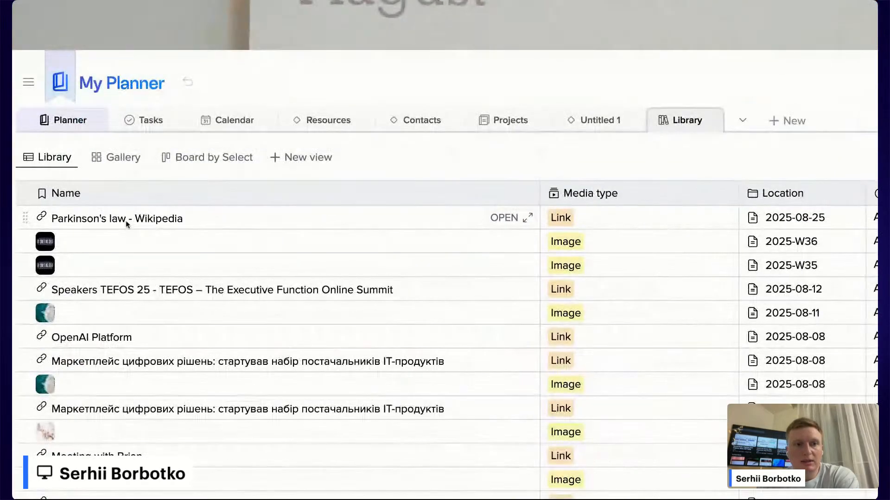
Step: Compare the Parkinson's law entry in the Library with its bookmark on the Aug 25 planner page, ending in the Library
click(124, 219)
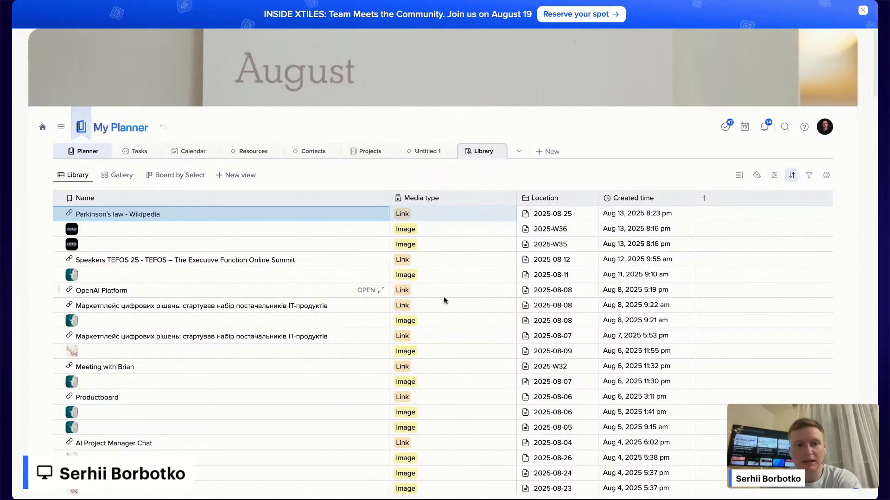
click(419, 219)
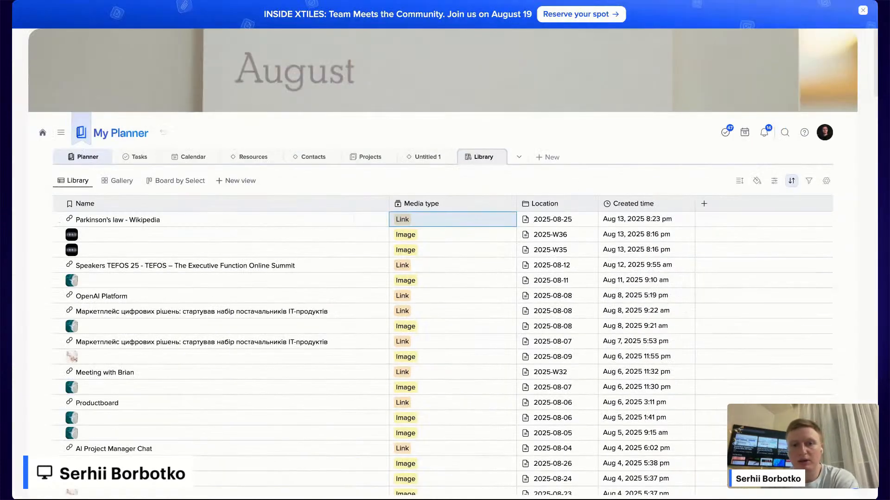
click(83, 157)
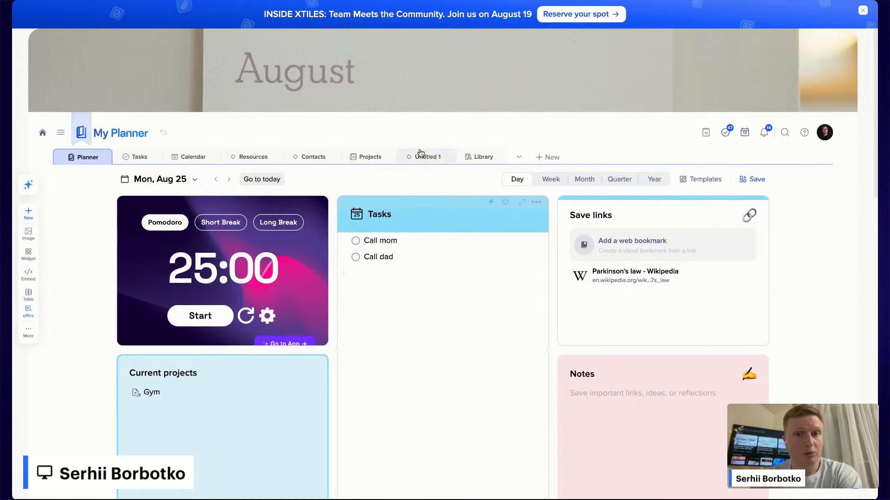
click(483, 160)
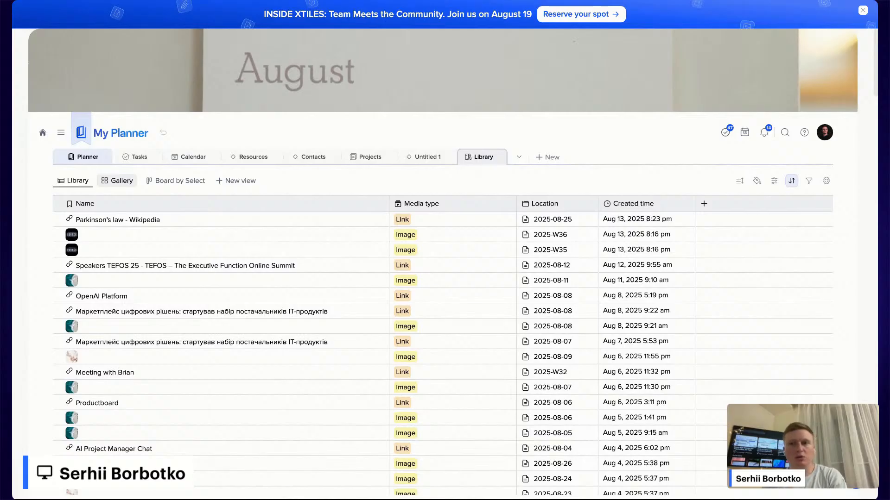
click(76, 158)
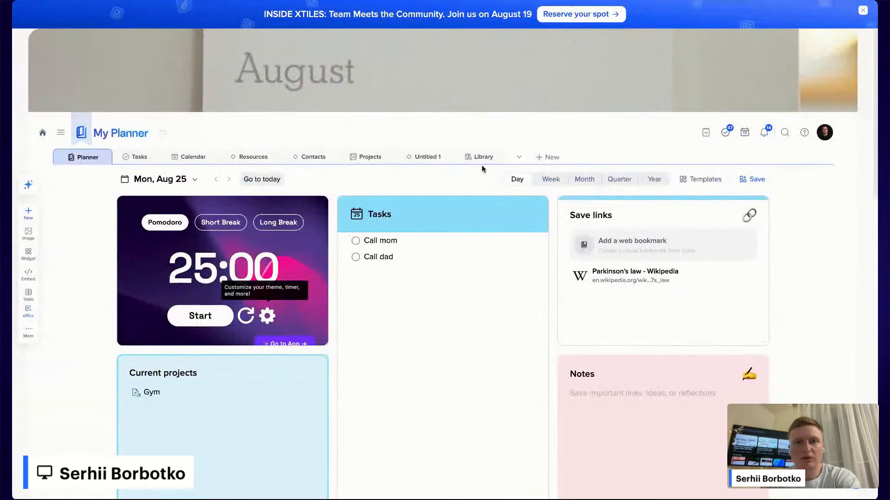
click(480, 158)
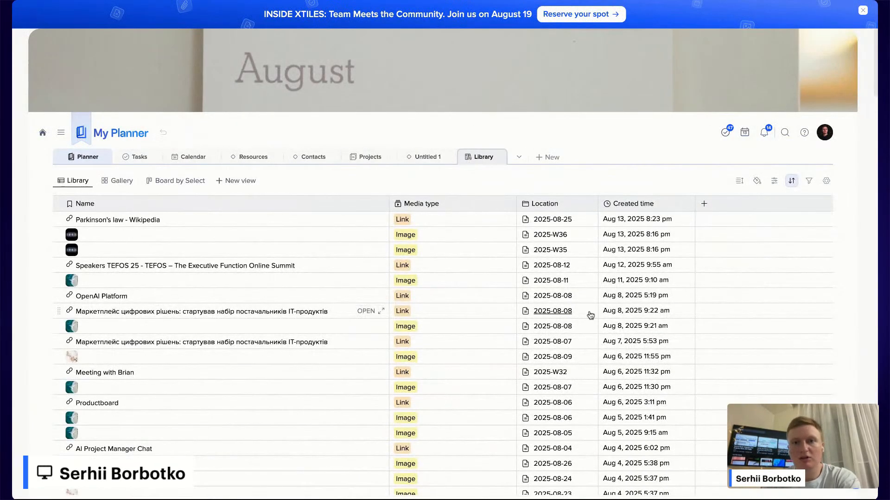
Step: Add a Multiselect column named Tags to the Library table
click(708, 204)
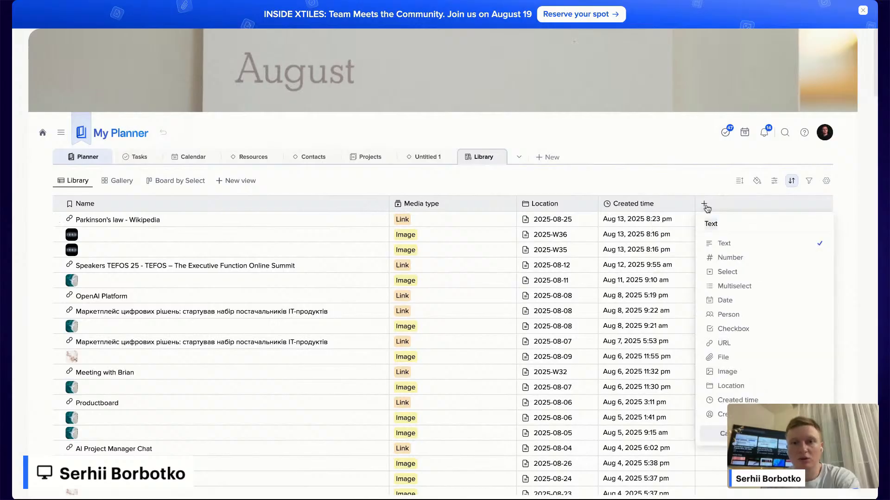
click(766, 274)
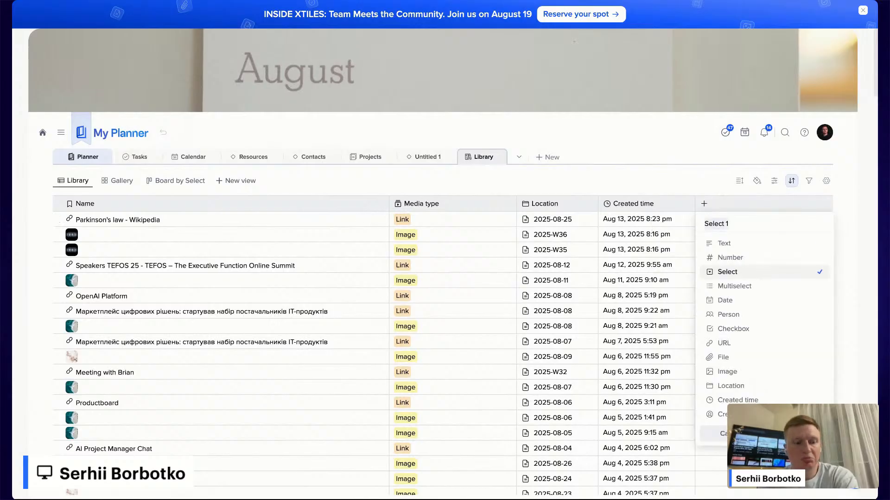
click(767, 287)
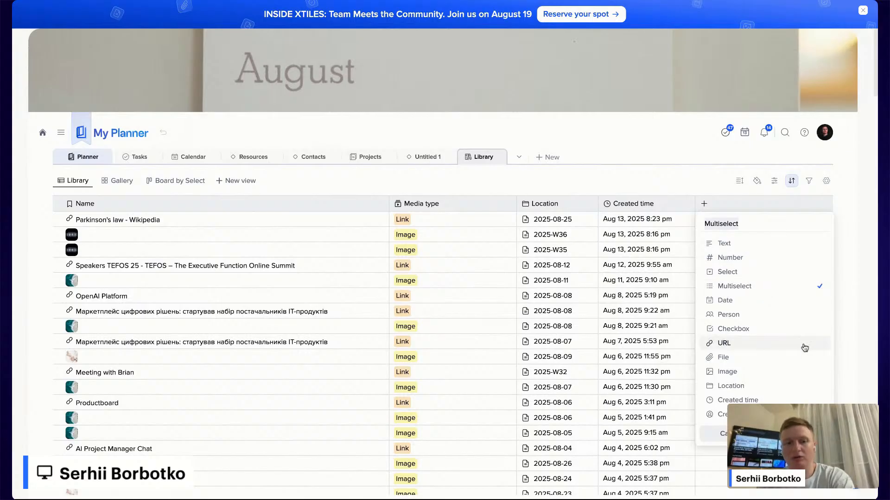
text(Tags)
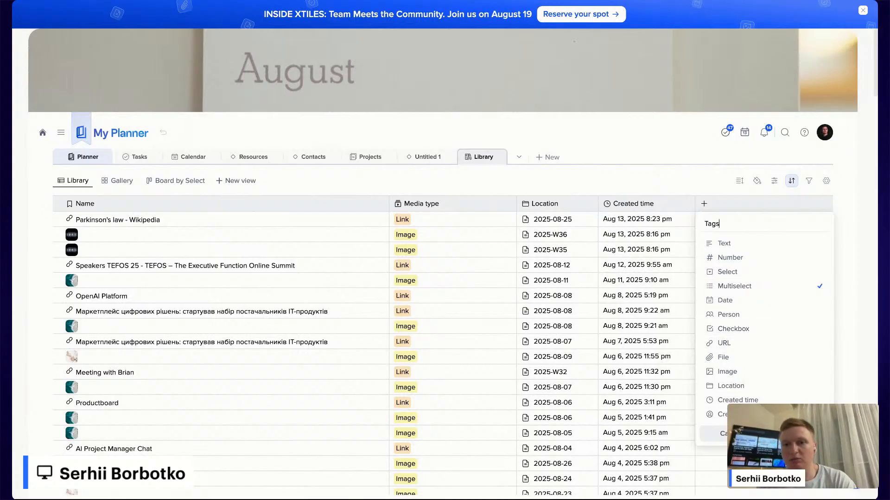
key(Return)
Step: Create the tags To read and Personal on the Parkinson's law - Wikipedia entry in the Library
click(743, 222)
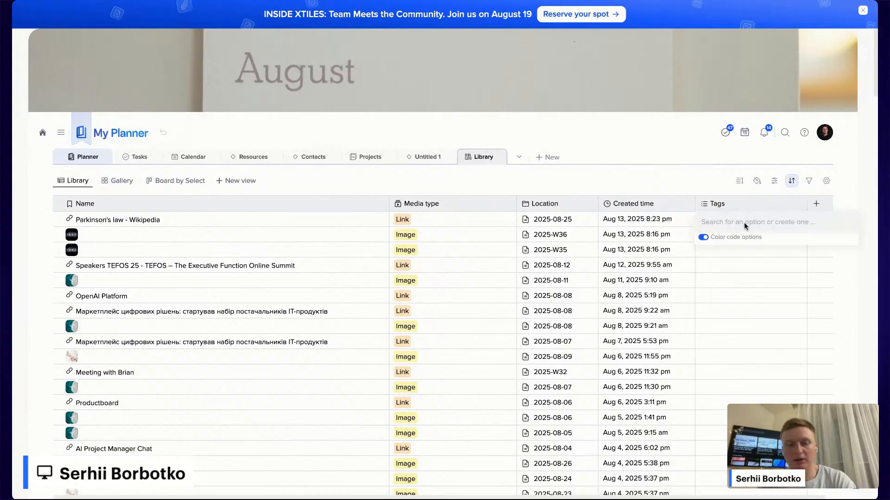
text(To read)
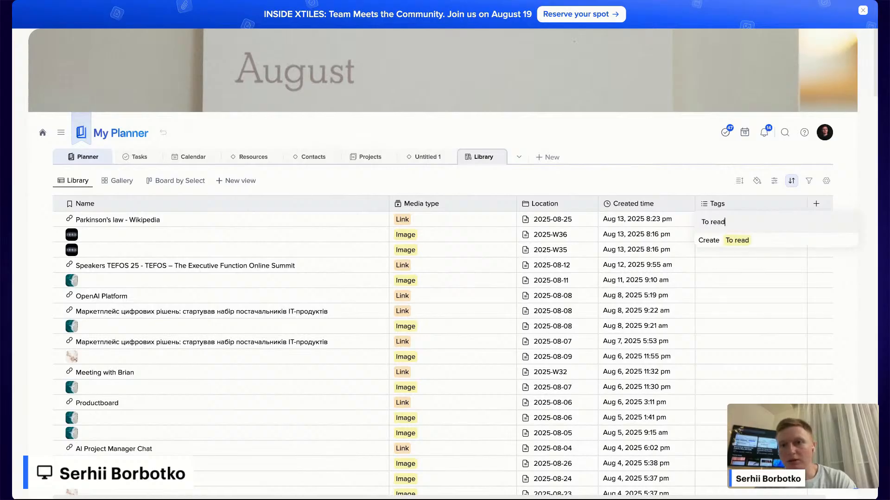
key(Return)
text(Personal)
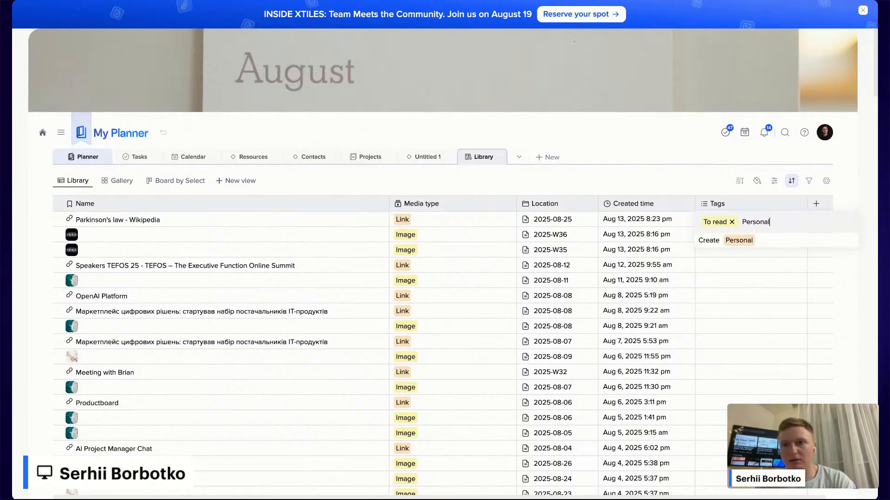
key(Return)
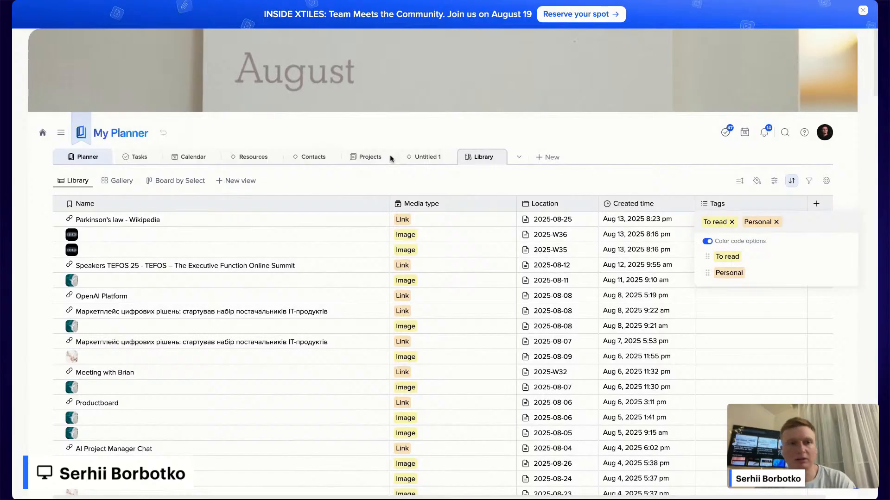
Step: Create a Library board view grouped by Tags, look it over, and return to the Library table view
click(235, 180)
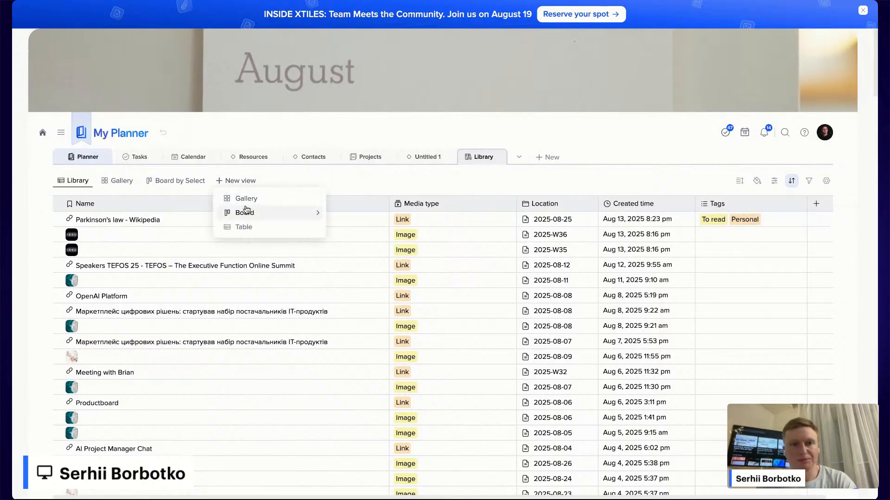
mouse_move(246, 213)
click(366, 260)
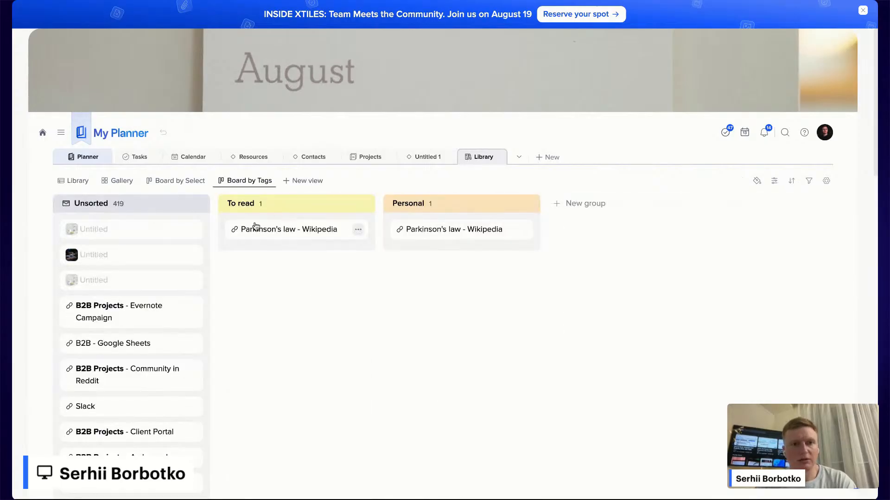
scroll(444, 224, down, 1)
scroll(443, 224, up, 1)
drag(137, 236, 463, 235)
click(86, 181)
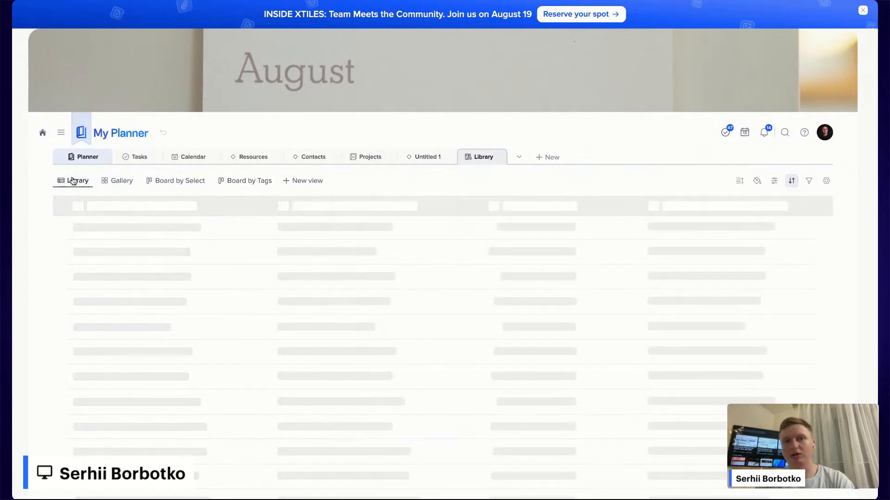
Step: Open the Planner and check which eXtra tiles are offered on the Wed, Jun 11 day page
click(79, 157)
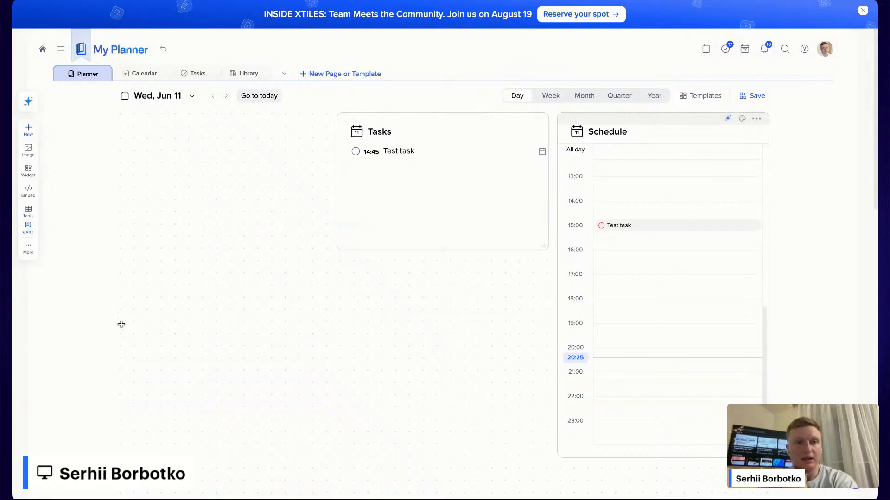
click(28, 234)
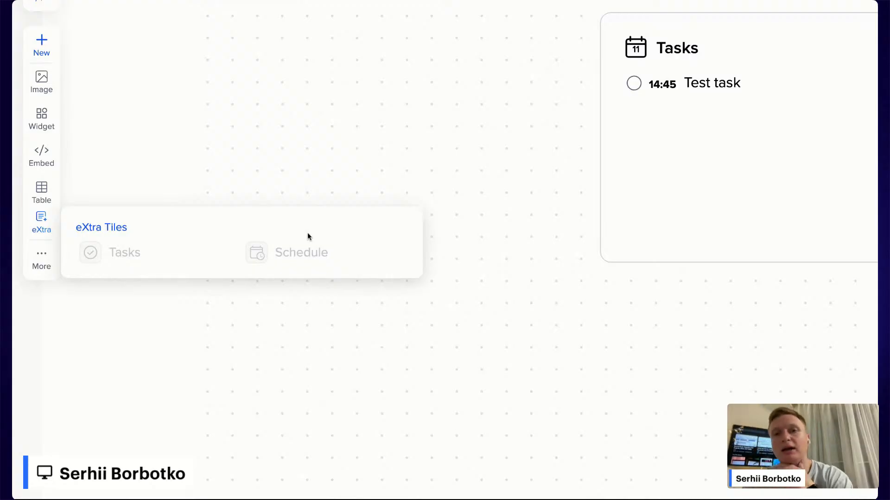
scroll(307, 233, down, 5)
click(490, 279)
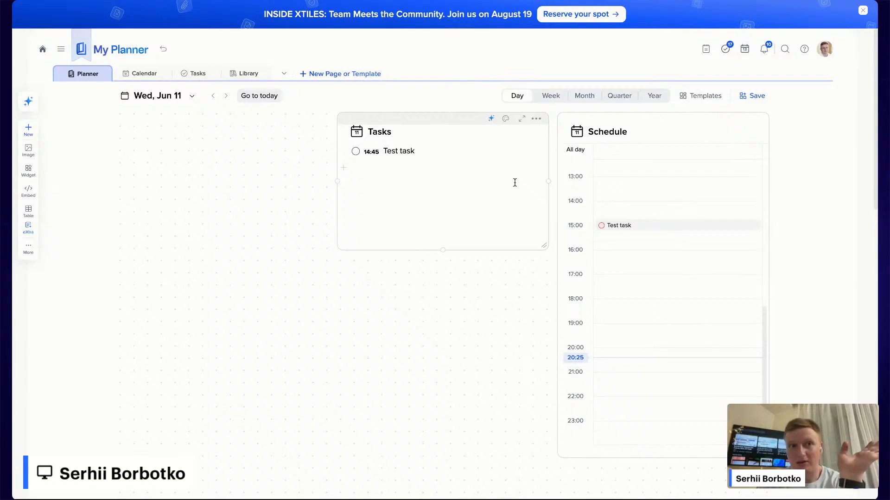
Step: Add the task Gym Session to the Tasks tile on the Jun 11 day page
click(494, 201)
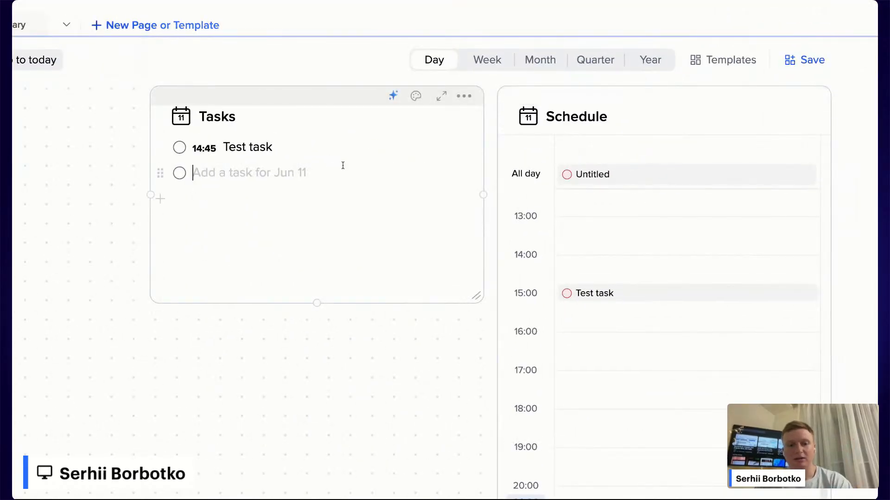
text(Gym Session)
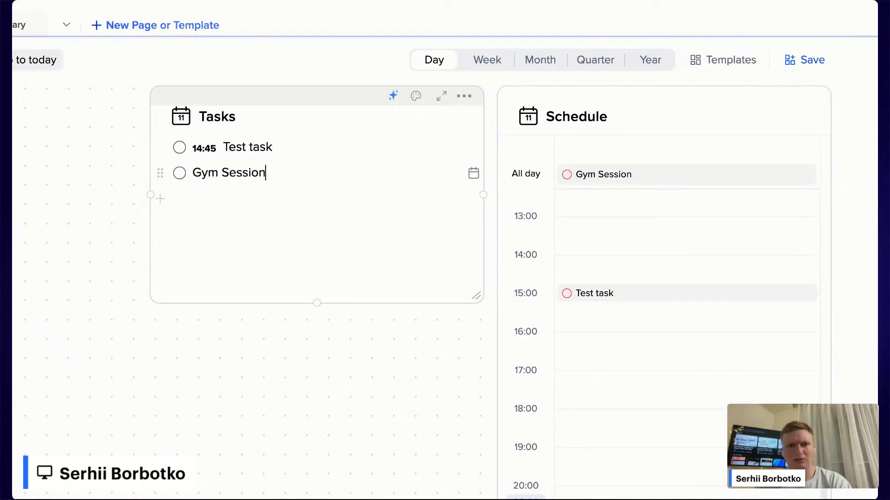
key(Return)
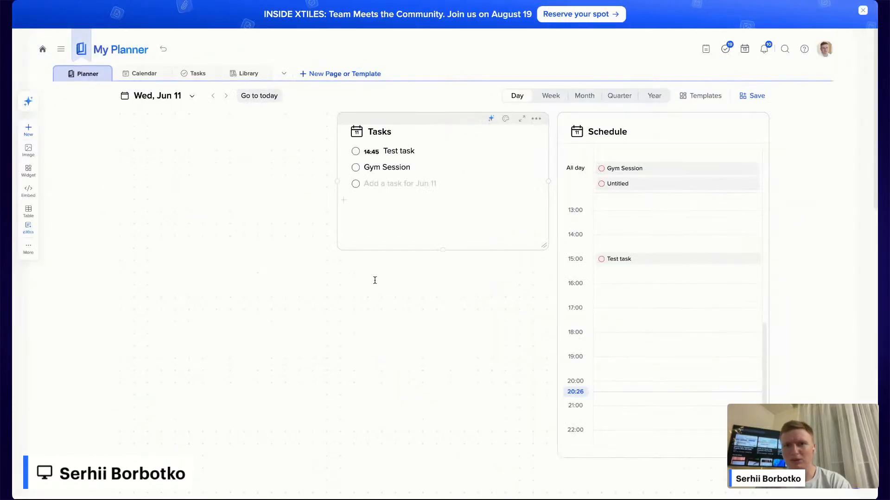
key(BackSpace)
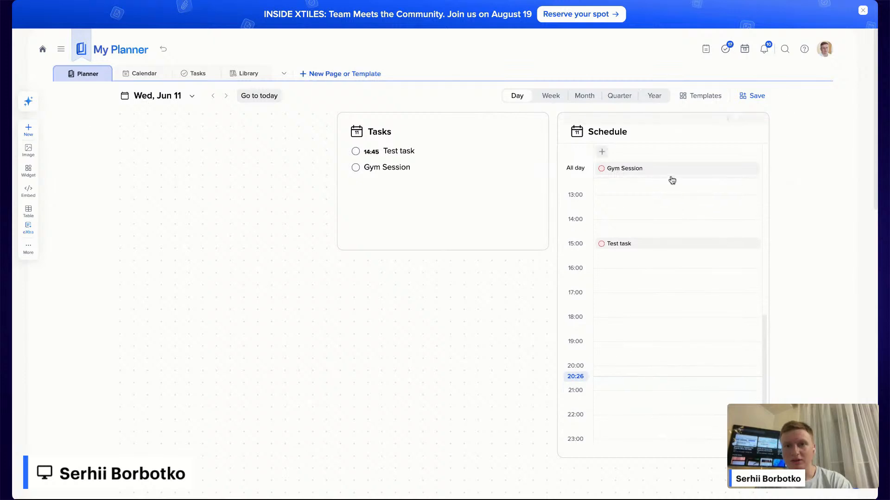
Step: Schedule the Gym Session task at 20:15 on Jun 11 and shorten its name to Gym
drag(661, 169, 684, 346)
scroll(691, 328, down, 1)
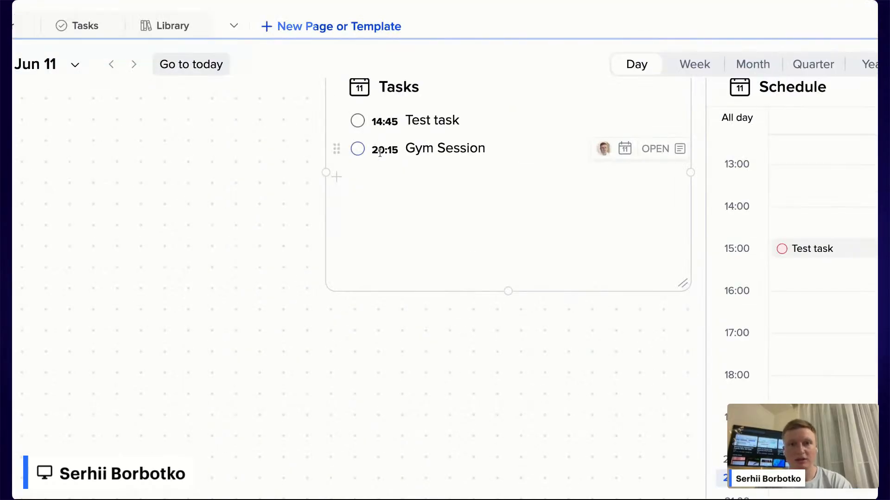
double_click(463, 149)
key(BackSpace)
key(BackSpace)
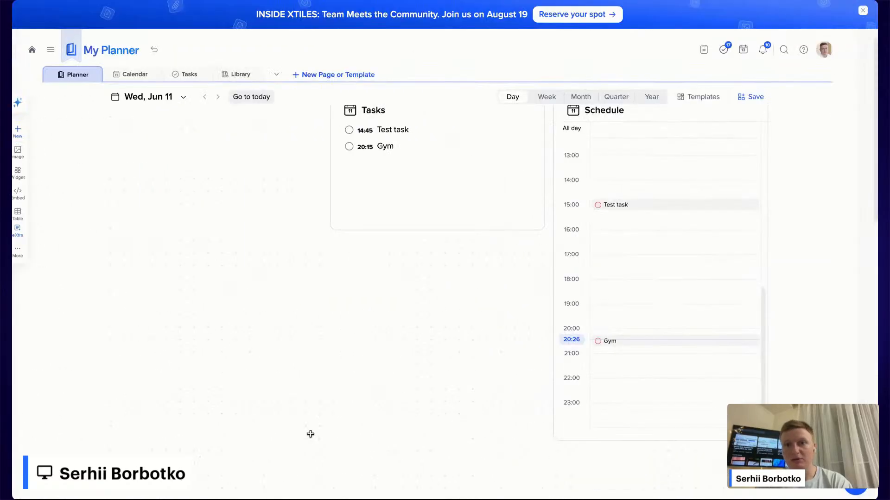
Step: Look through the hours of the Jun 11 Schedule tile to compare calendar events with the scheduled tasks
scroll(660, 280, up, 1)
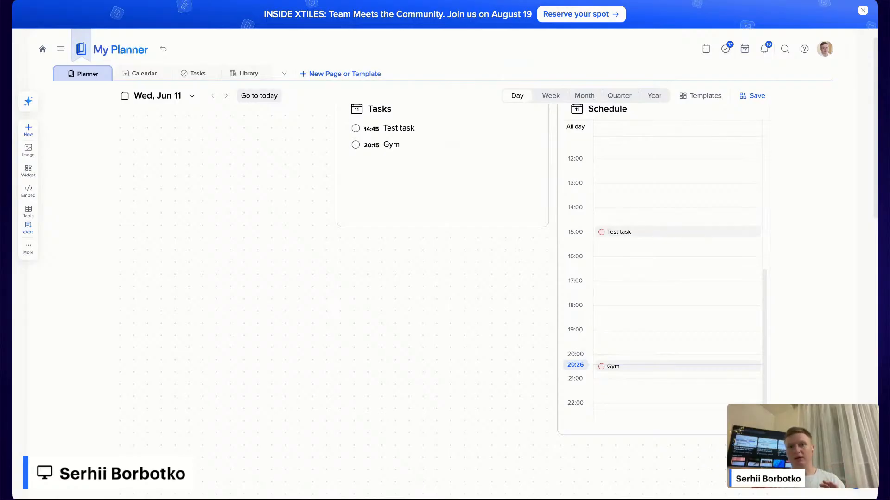
scroll(676, 278, up, 5)
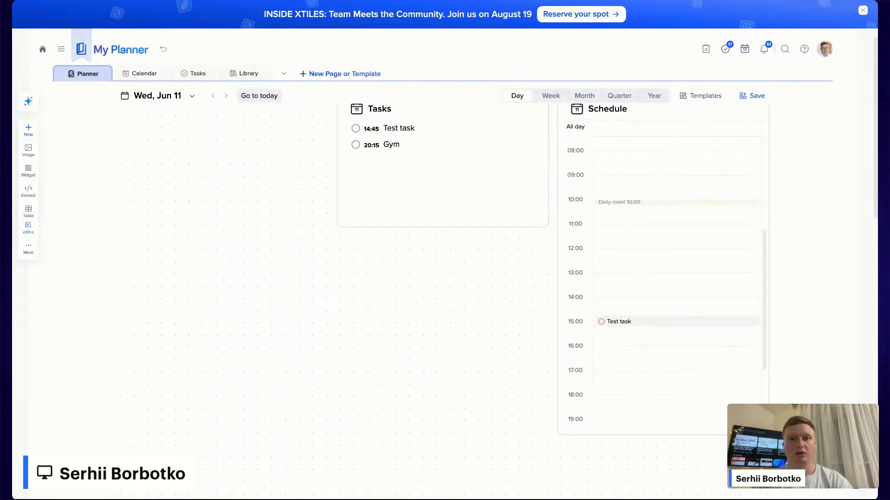
scroll(669, 252, down, 2)
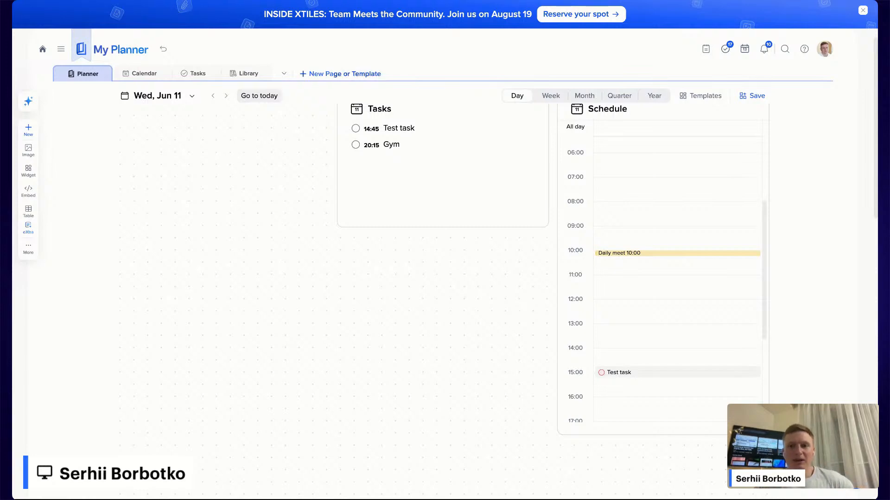
scroll(667, 279, up, 3)
scroll(667, 279, down, 4)
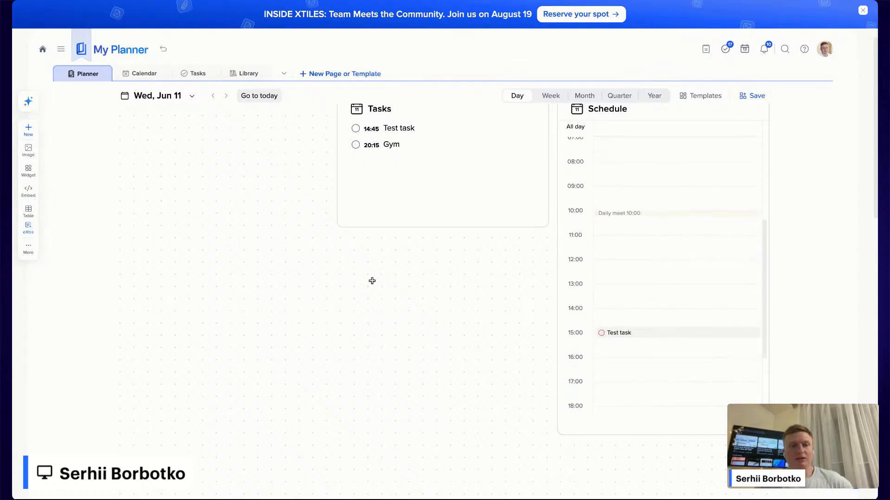
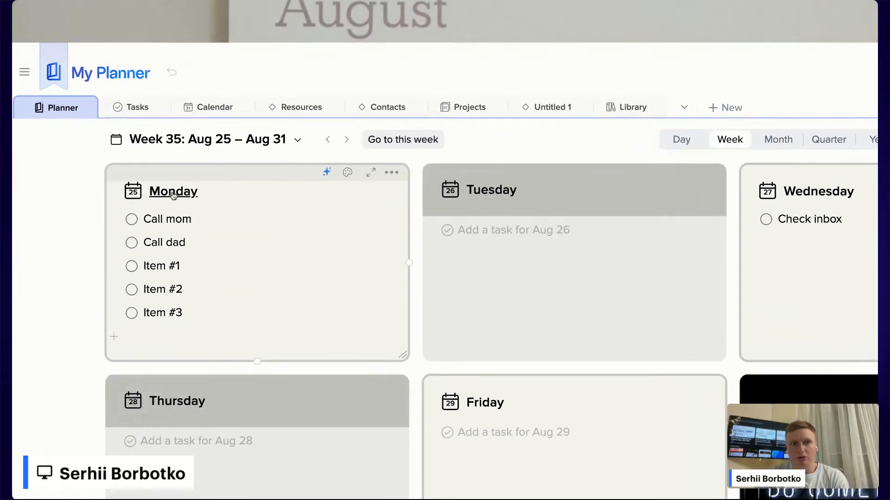
Step: Open Monday's day page from the Week 35 planner and select the text of the Call mom task
click(187, 220)
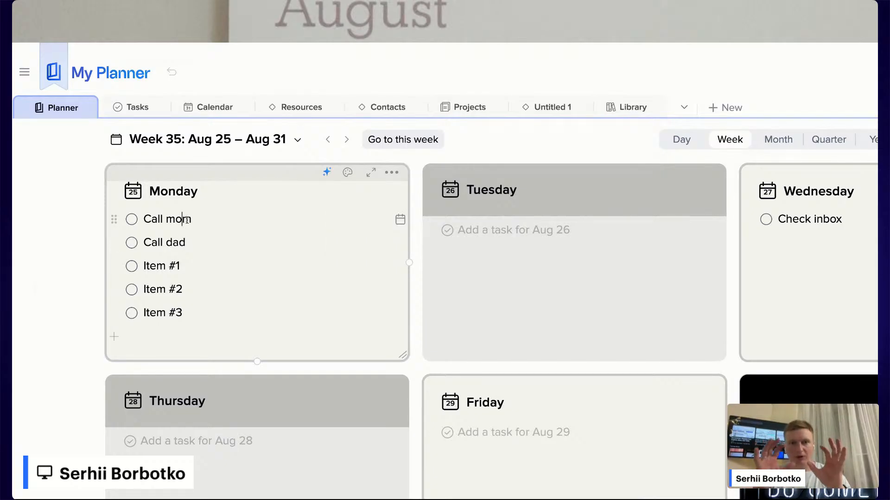
click(184, 192)
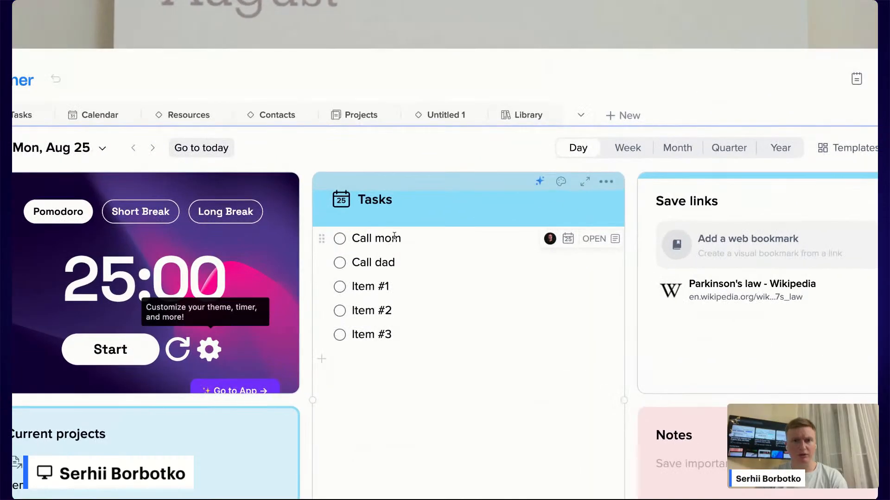
click(391, 239)
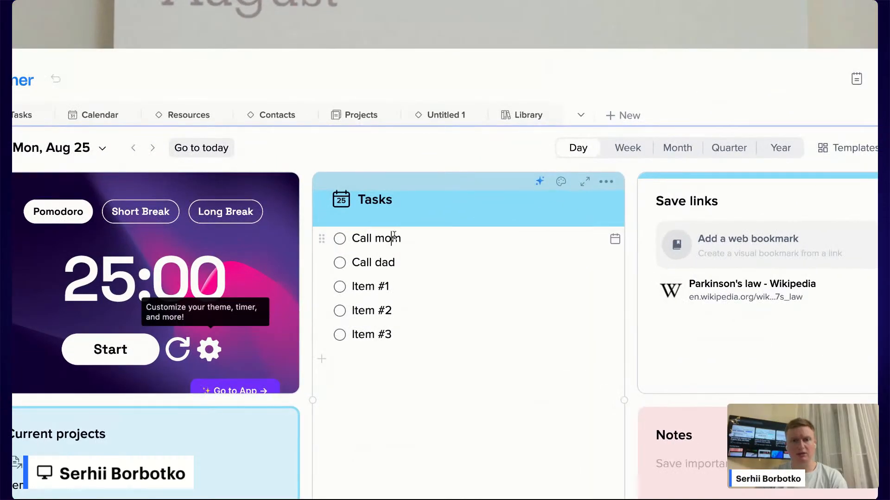
drag(421, 242, 353, 239)
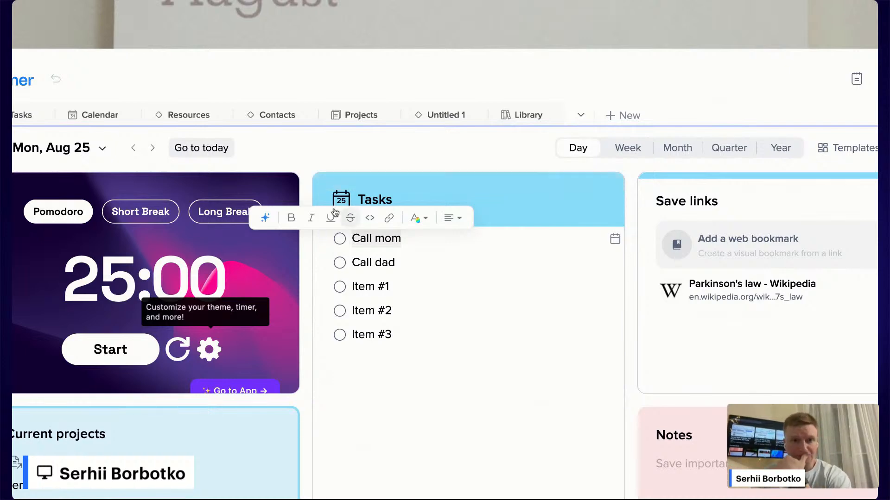
Step: Make the Call mom task text bold, italic and underlined, and try the strikethrough and code styles on it
click(300, 218)
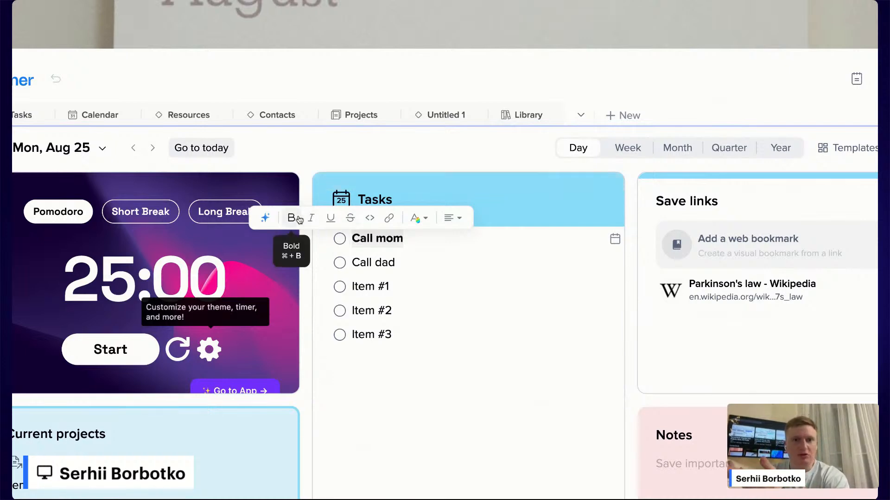
click(309, 219)
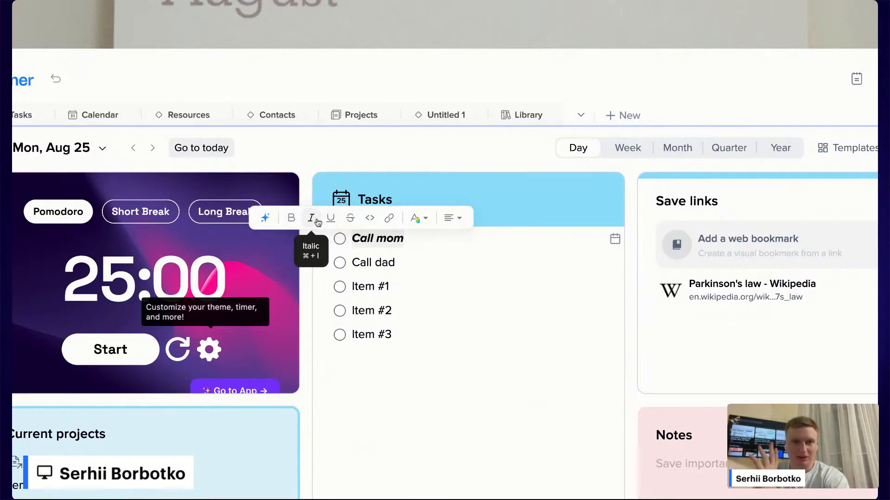
click(326, 219)
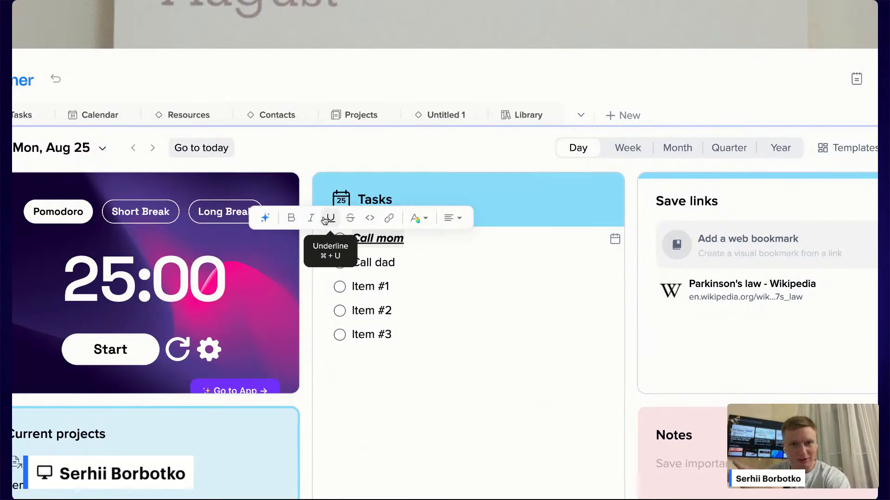
click(350, 219)
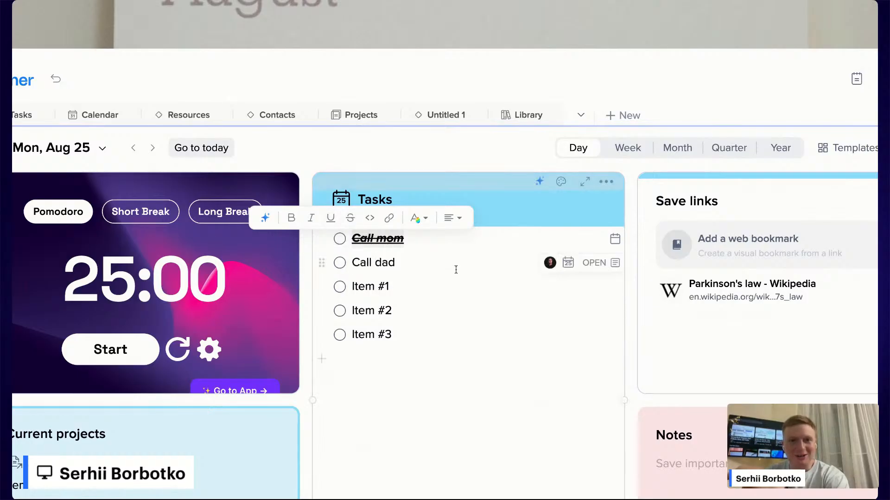
click(369, 218)
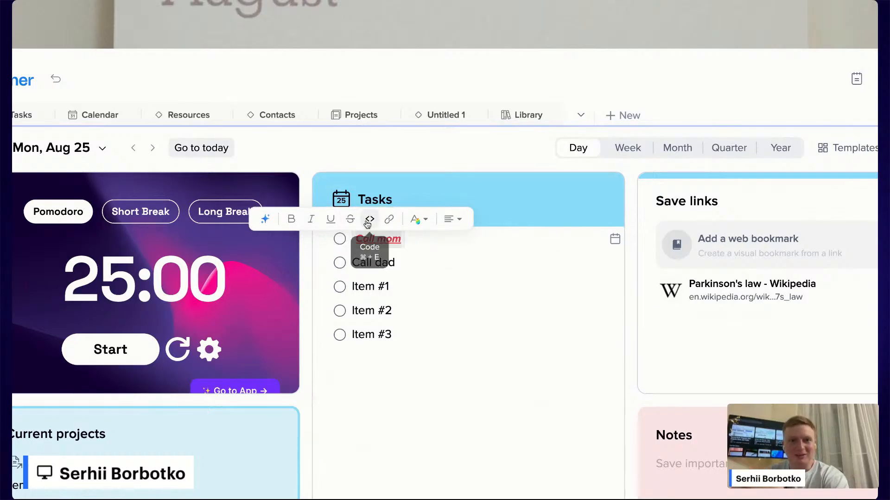
Step: Color the Call mom text green with a yellow highlight and center-align it in the Tasks tile
click(418, 218)
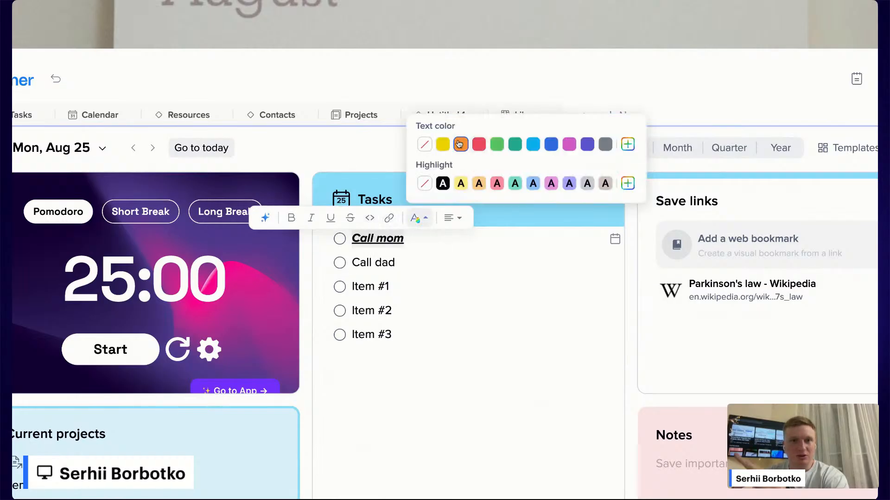
click(462, 185)
click(498, 145)
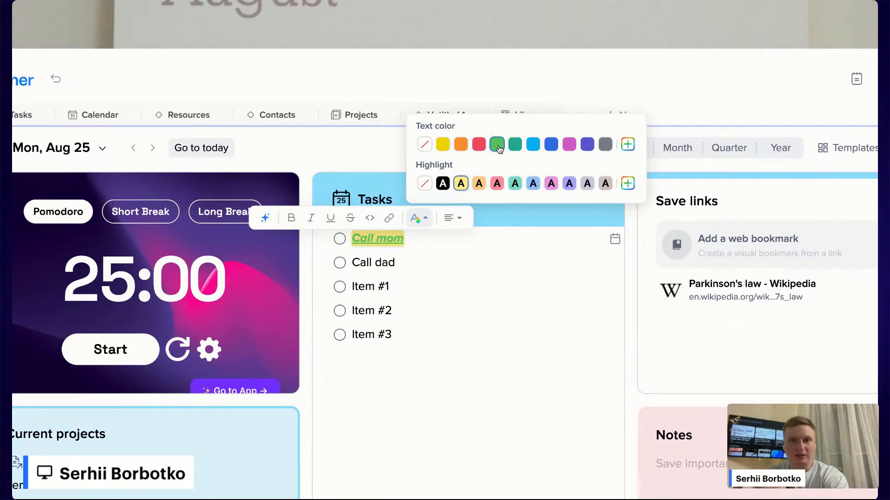
click(453, 217)
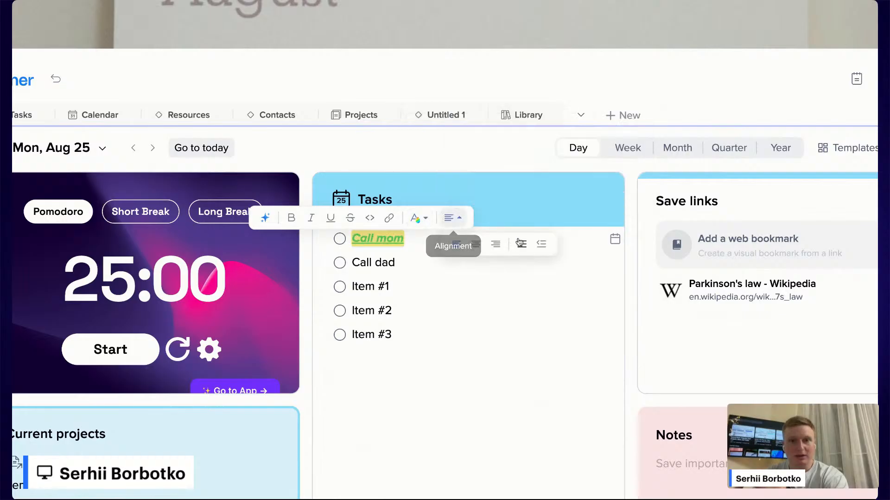
click(499, 250)
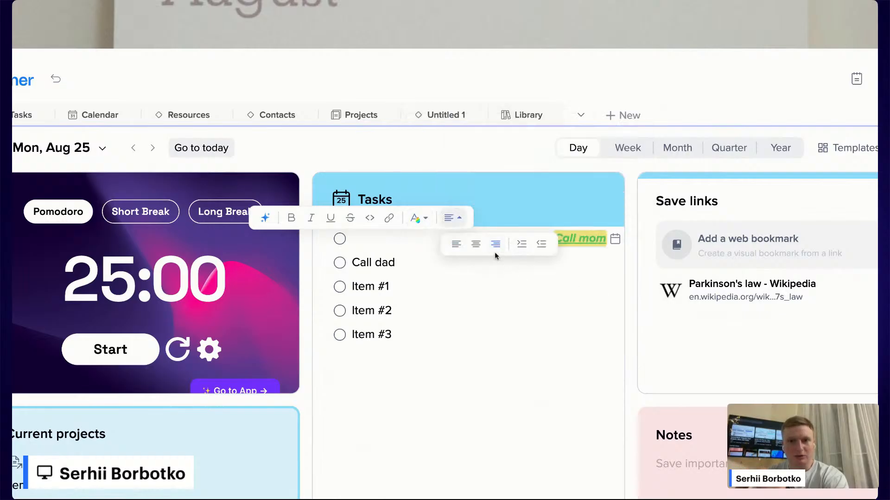
click(475, 249)
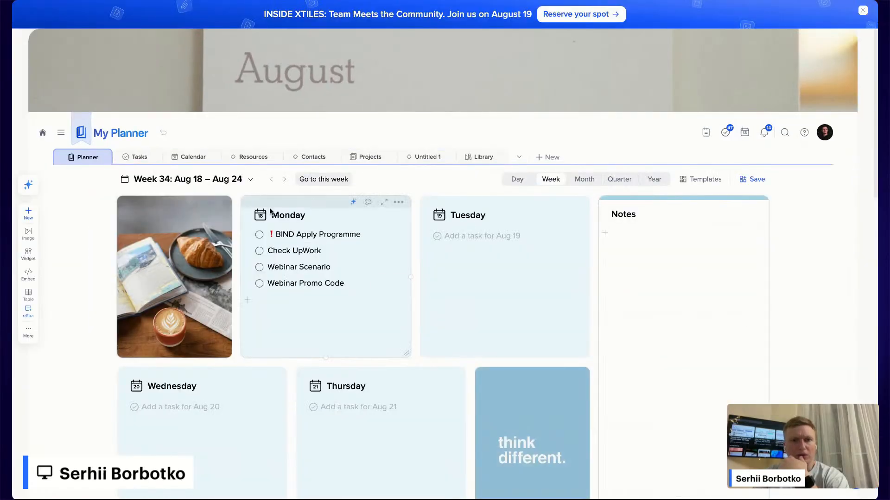
Step: Go to the Week 35 planner (Aug 25 – Aug 31) and add the task Read 15 minutes to Tuesday
click(284, 180)
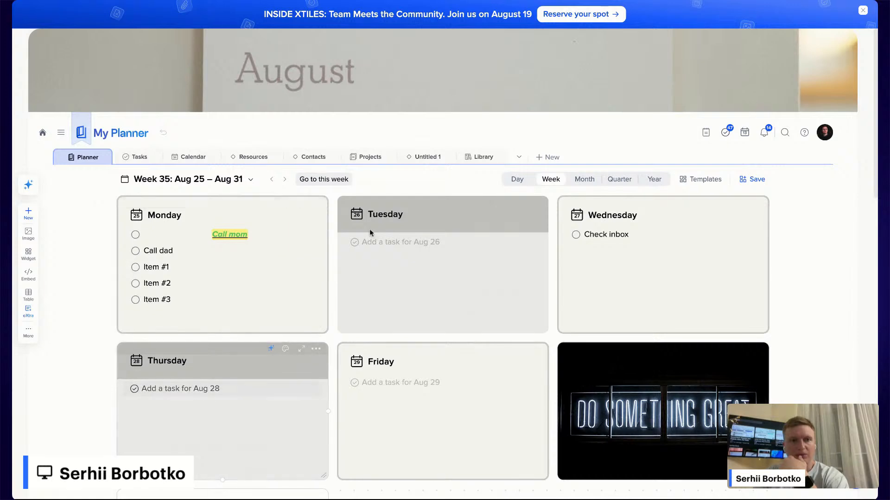
click(417, 242)
text(Read 15 minutes)
click(816, 284)
Step: Set Tuesday's Read 15 minutes task to repeat daily and mark it as completed
click(510, 240)
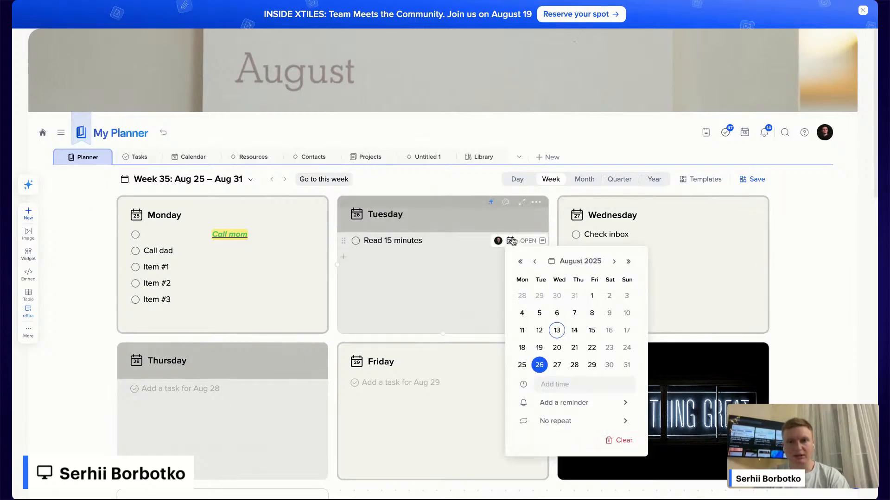
click(579, 420)
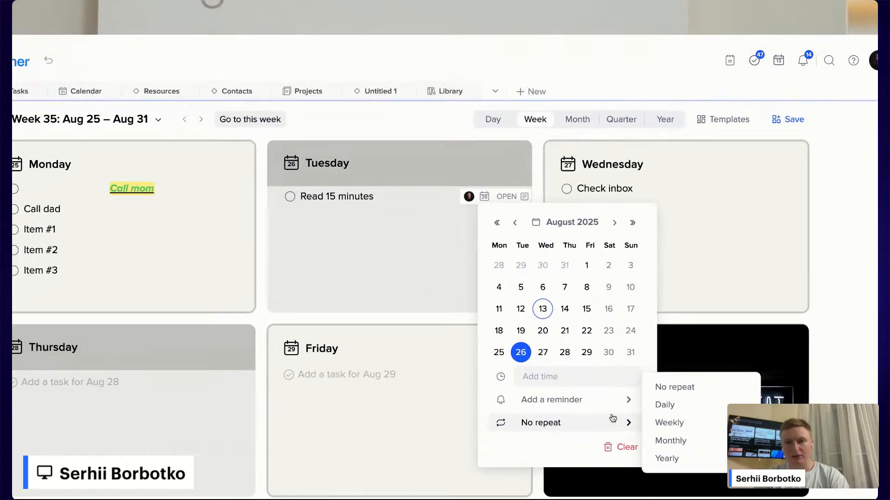
click(693, 404)
click(837, 260)
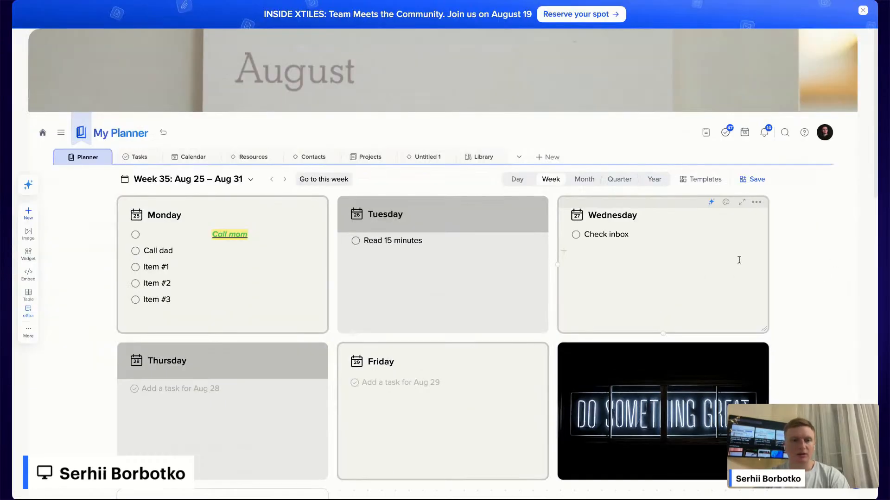
click(356, 241)
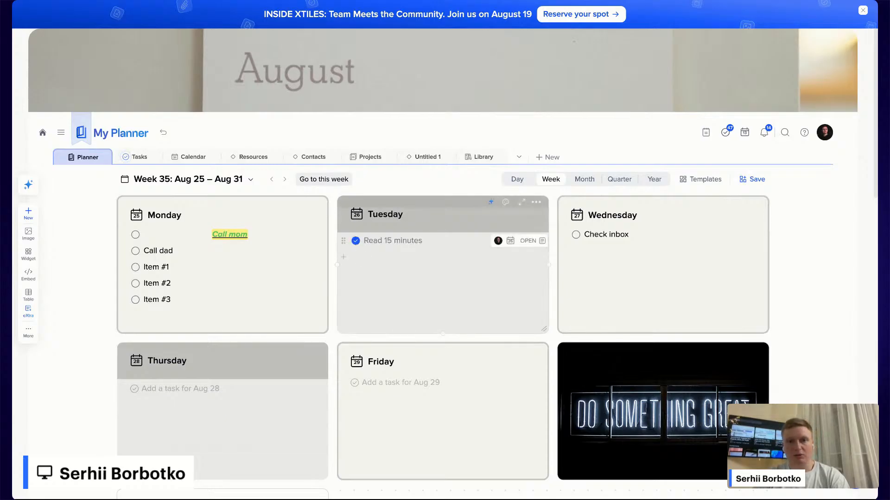